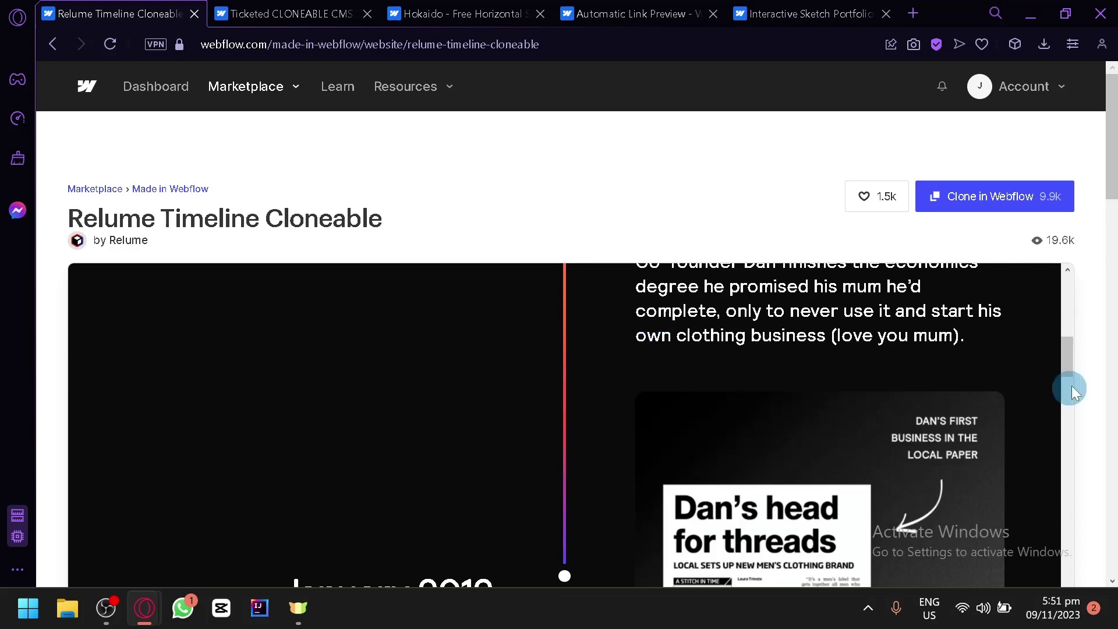
- Reduce the page zoom to 67% so more of the Relume Timeline Cloneable preview fits in view
{"action": "scroll", "coordinate": [1097, 367], "scroll_direction": "down", "scroll_amount": 4}
{"action": "scroll", "coordinate": [583, 257], "scroll_direction": "up", "scroll_amount": 10}
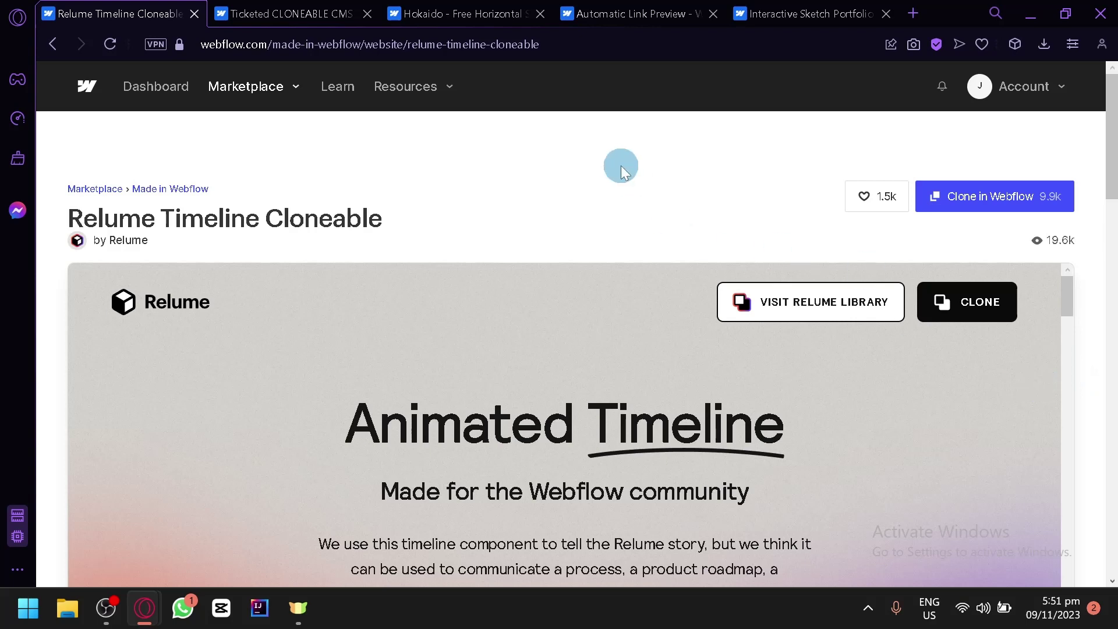
{"action": "key", "text": "ctrl+minus"}
{"action": "key", "text": "ctrl+minus"}
{"action": "key", "text": "ctrl+minus"}
{"action": "key", "text": "ctrl+minus"}
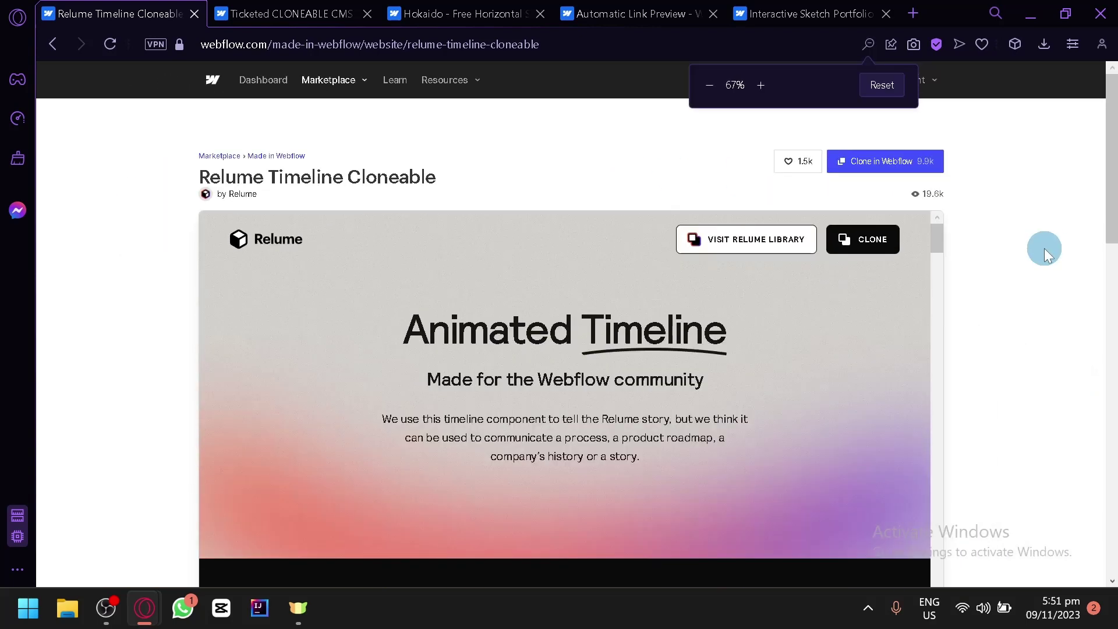
- Examine how the timeline line and date labels animate between the January 2012 and June 2016 entries in the preview
{"action": "scroll", "coordinate": [1046, 250], "scroll_direction": "down", "scroll_amount": 2}
{"action": "scroll", "coordinate": [759, 330], "scroll_direction": "down", "scroll_amount": 8}
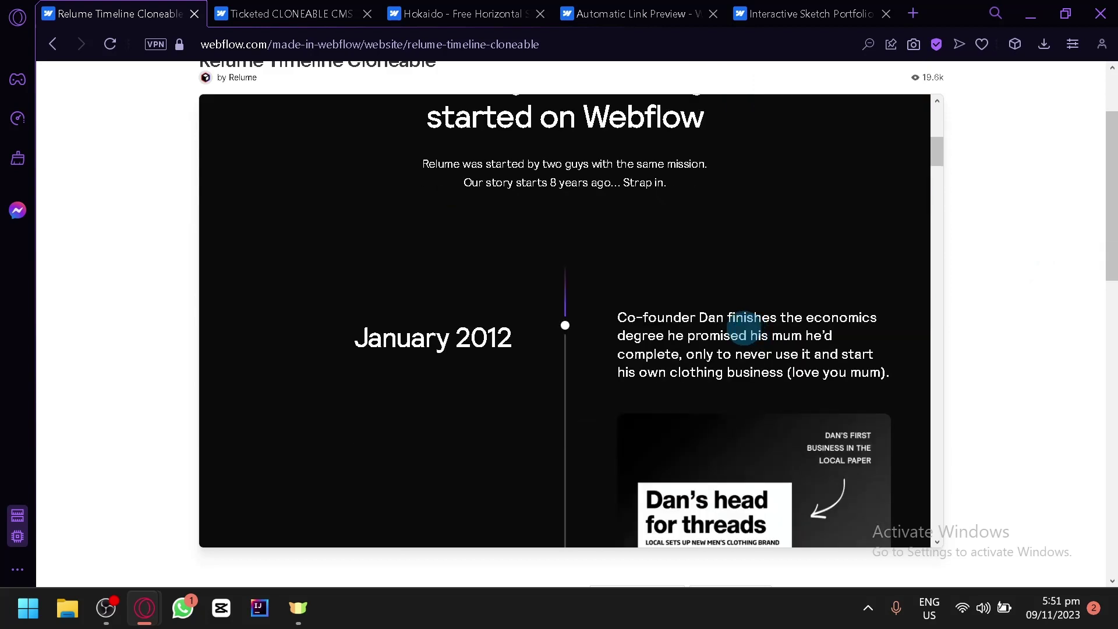
{"action": "scroll", "coordinate": [482, 282], "scroll_direction": "down", "scroll_amount": 3}
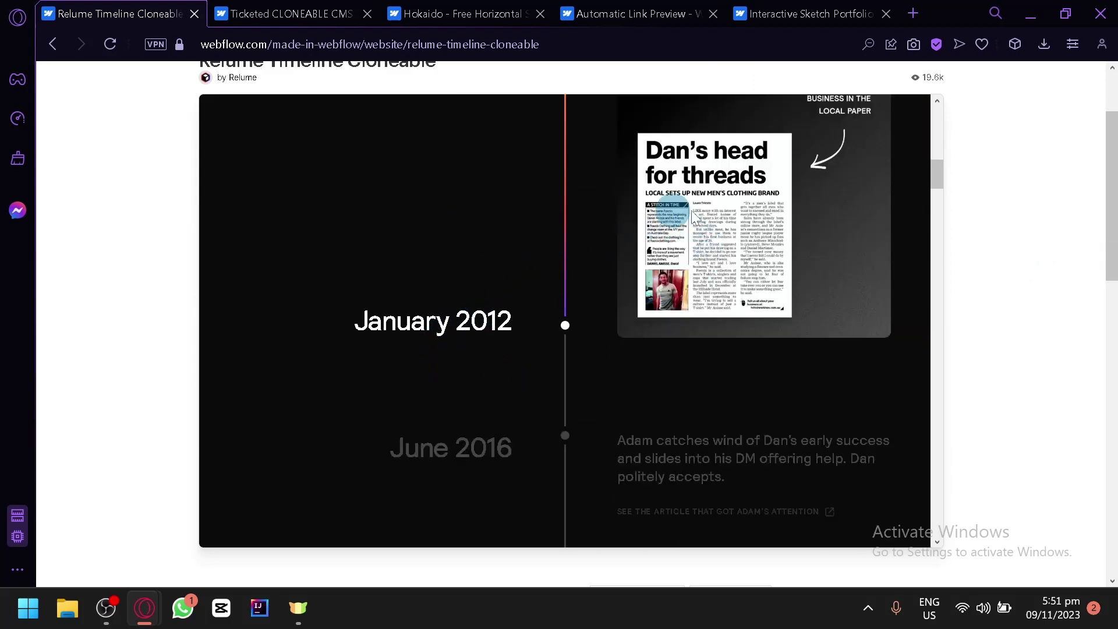
{"action": "scroll", "coordinate": [690, 343], "scroll_direction": "down", "scroll_amount": 4}
{"action": "scroll", "coordinate": [751, 262], "scroll_direction": "down", "scroll_amount": 2}
{"action": "scroll", "coordinate": [616, 306], "scroll_direction": "up", "scroll_amount": 2}
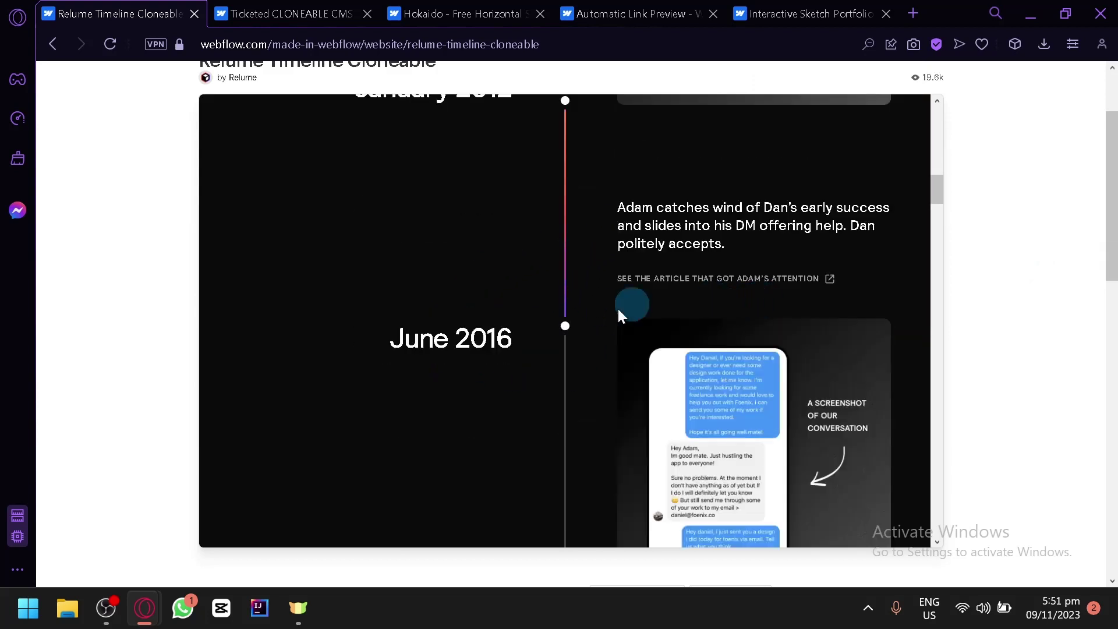
{"action": "scroll", "coordinate": [574, 341], "scroll_direction": "down", "scroll_amount": 2}
{"action": "scroll", "coordinate": [574, 341], "scroll_direction": "up", "scroll_amount": 4}
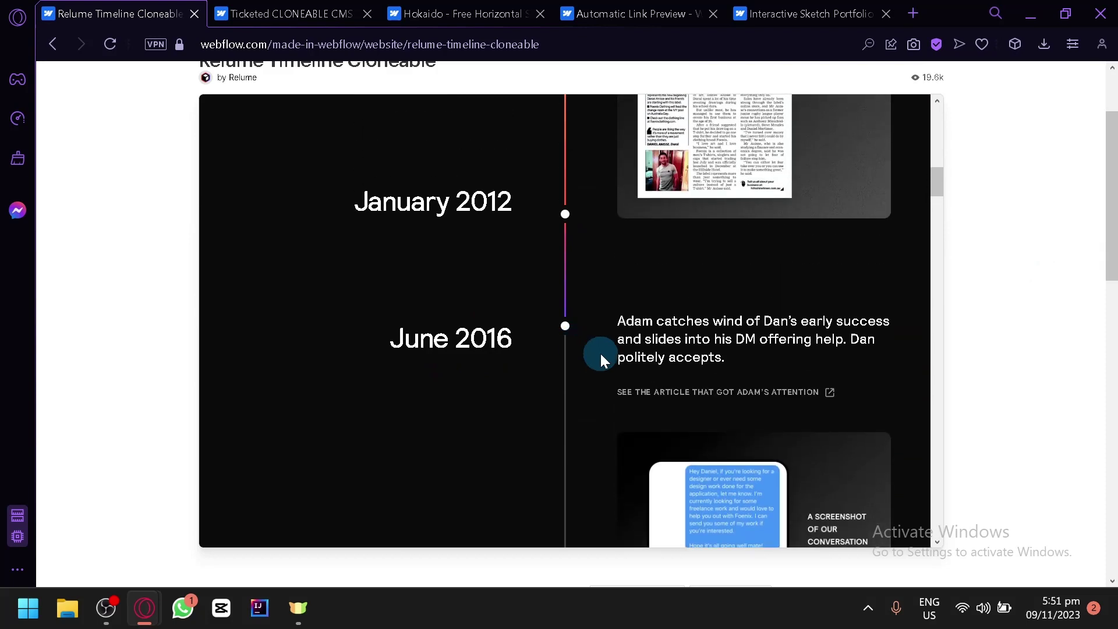
{"action": "scroll", "coordinate": [601, 353], "scroll_direction": "down", "scroll_amount": 6}
{"action": "scroll", "coordinate": [602, 351], "scroll_direction": "up", "scroll_amount": 5}
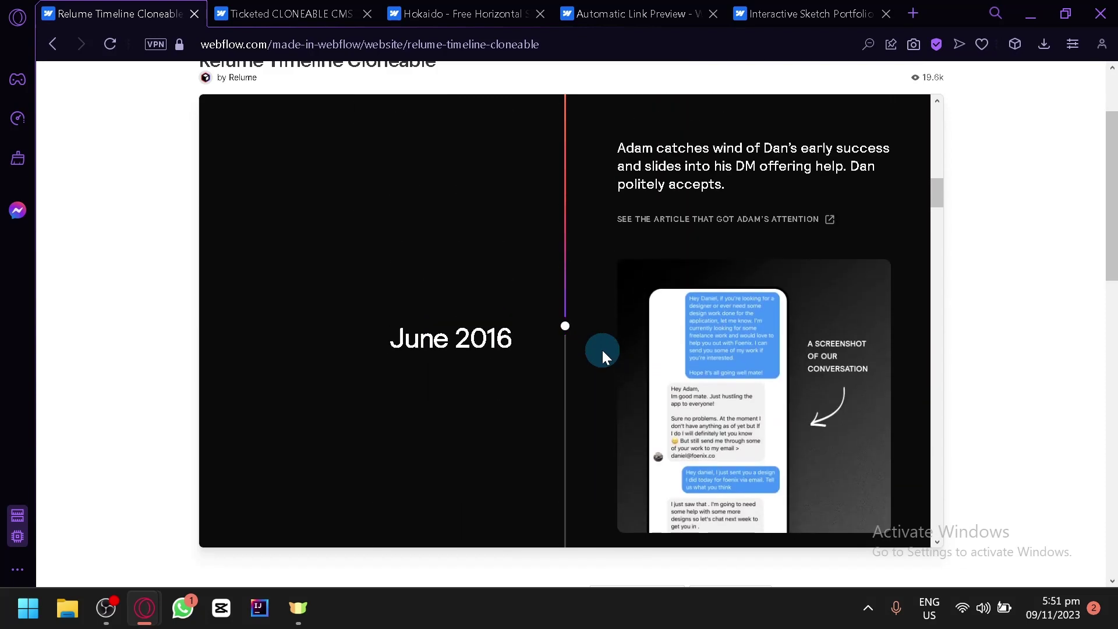
{"action": "scroll", "coordinate": [602, 350], "scroll_direction": "up", "scroll_amount": 5}
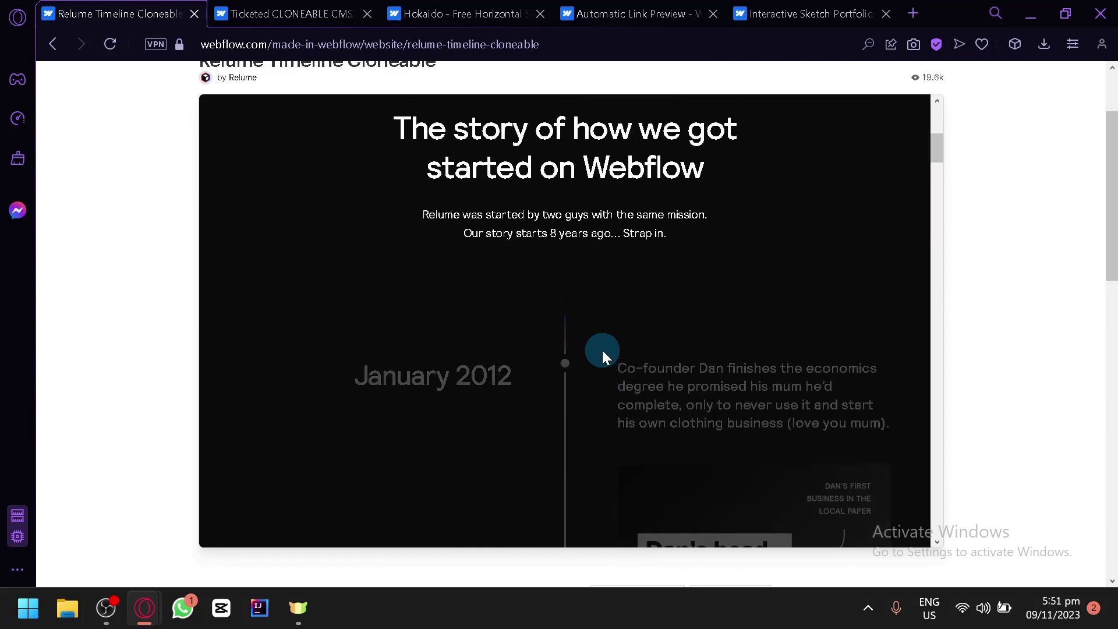
- Look through the preview's timeline entries from January 2012 to June 2018, watching the scroll animation
{"action": "scroll", "coordinate": [602, 351], "scroll_direction": "down", "scroll_amount": 1}
{"action": "scroll", "coordinate": [593, 344], "scroll_direction": "down", "scroll_amount": 1}
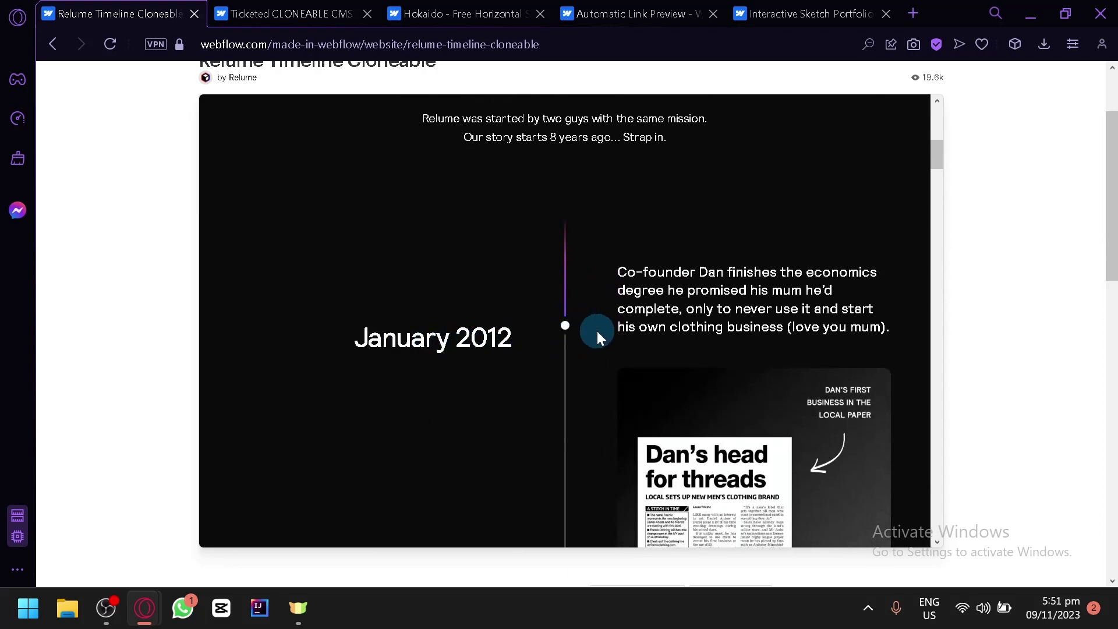
{"action": "scroll", "coordinate": [596, 331], "scroll_direction": "down", "scroll_amount": 3}
{"action": "scroll", "coordinate": [597, 331], "scroll_direction": "down", "scroll_amount": 2}
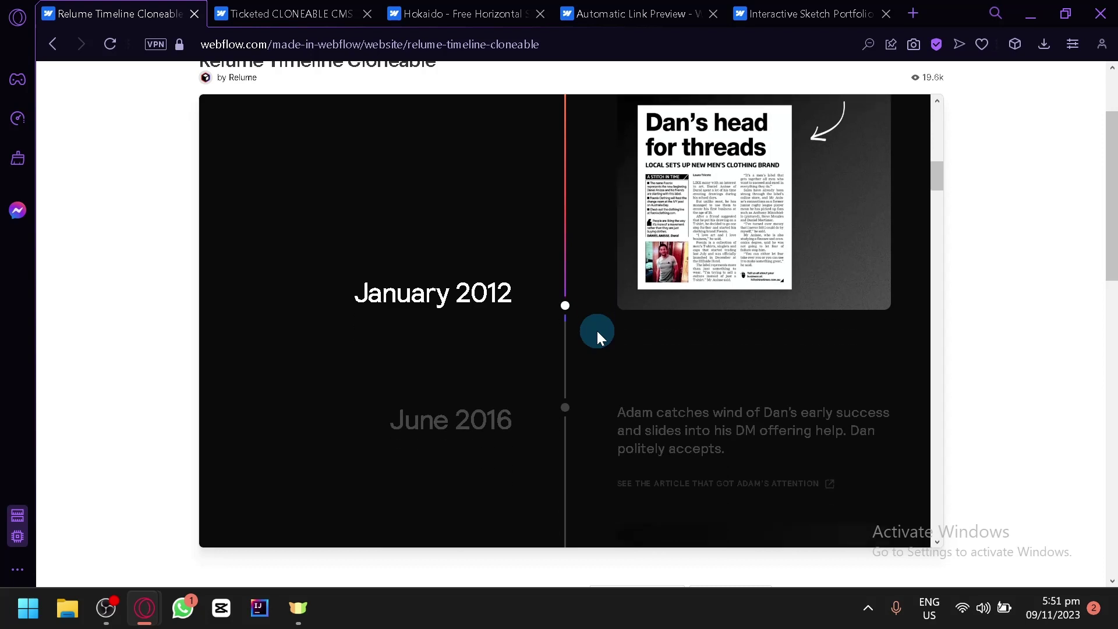
{"action": "scroll", "coordinate": [597, 330], "scroll_direction": "down", "scroll_amount": 2}
{"action": "scroll", "coordinate": [596, 330], "scroll_direction": "down", "scroll_amount": 6}
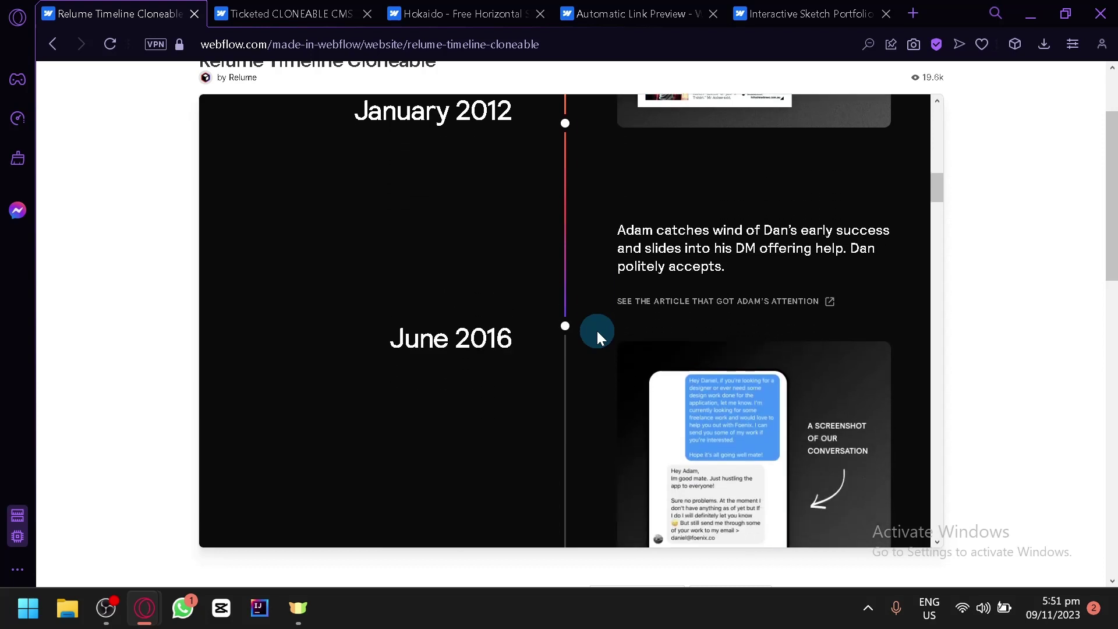
{"action": "scroll", "coordinate": [596, 331], "scroll_direction": "up", "scroll_amount": 2}
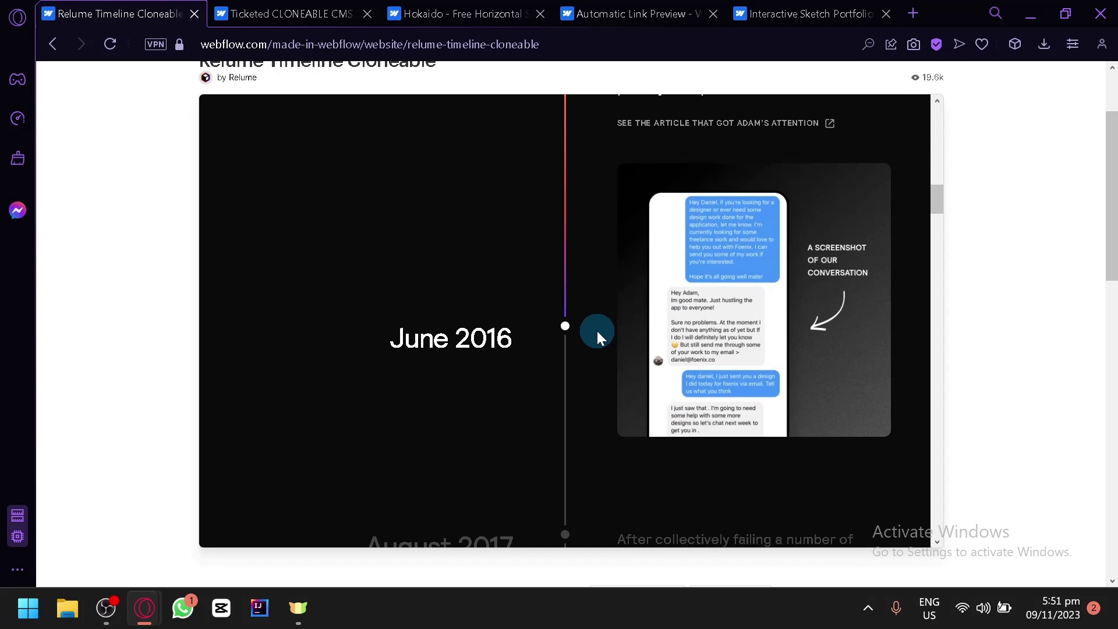
{"action": "scroll", "coordinate": [596, 331], "scroll_direction": "down", "scroll_amount": 2}
{"action": "scroll", "coordinate": [596, 331], "scroll_direction": "down", "scroll_amount": 3}
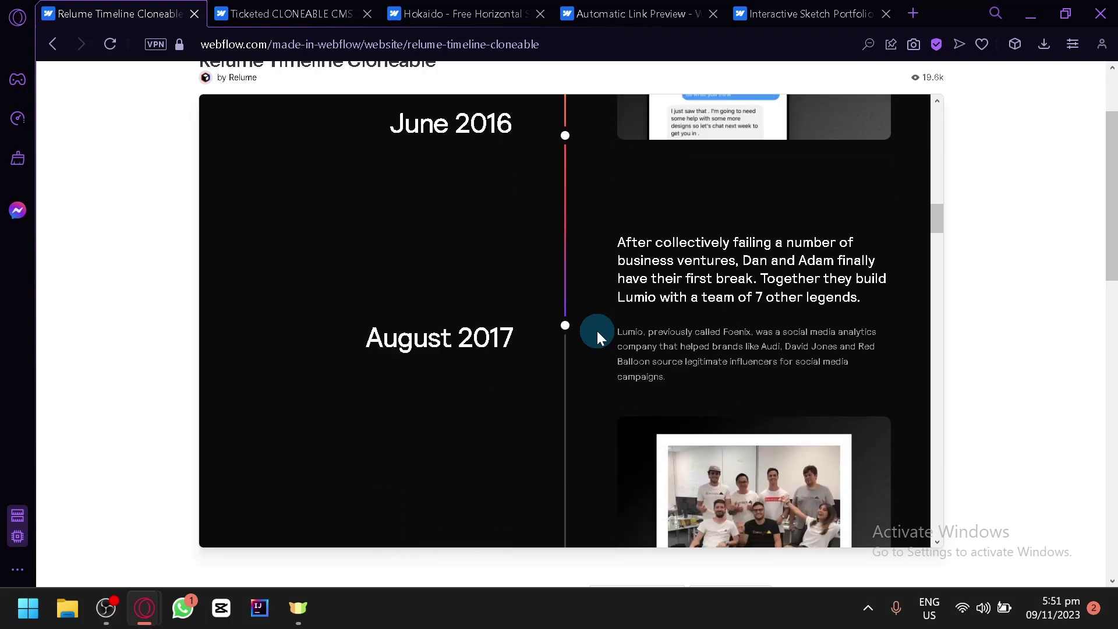
{"action": "scroll", "coordinate": [597, 331], "scroll_direction": "down", "scroll_amount": 1}
{"action": "scroll", "coordinate": [596, 330], "scroll_direction": "down", "scroll_amount": 2}
{"action": "scroll", "coordinate": [596, 330], "scroll_direction": "down", "scroll_amount": 6}
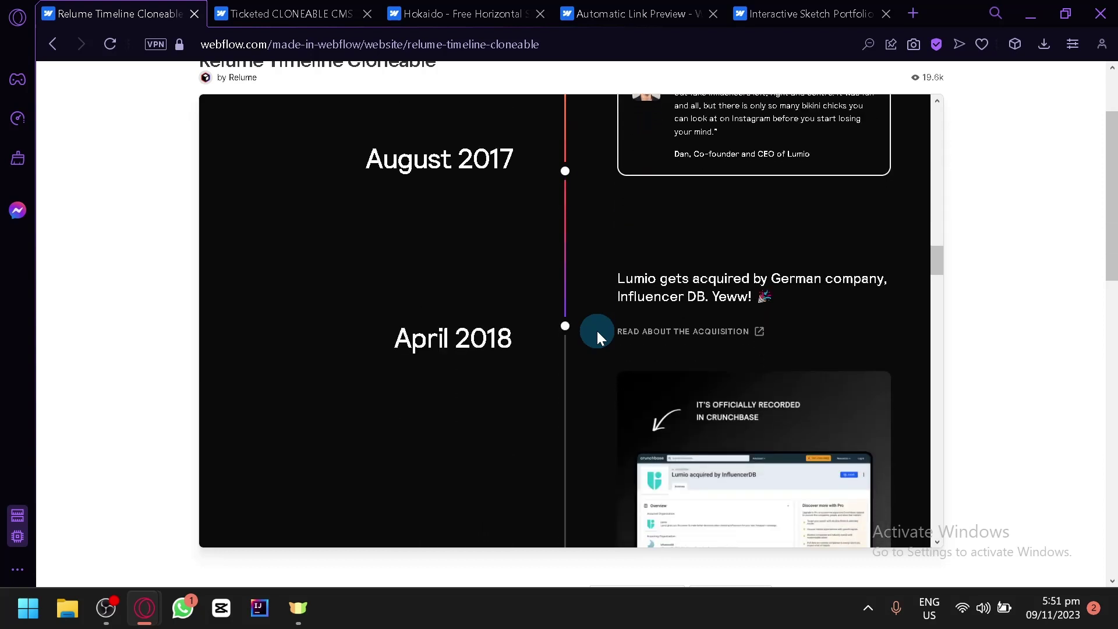
{"action": "scroll", "coordinate": [596, 331], "scroll_direction": "down", "scroll_amount": 4}
{"action": "scroll", "coordinate": [596, 331], "scroll_direction": "down", "scroll_amount": 6}
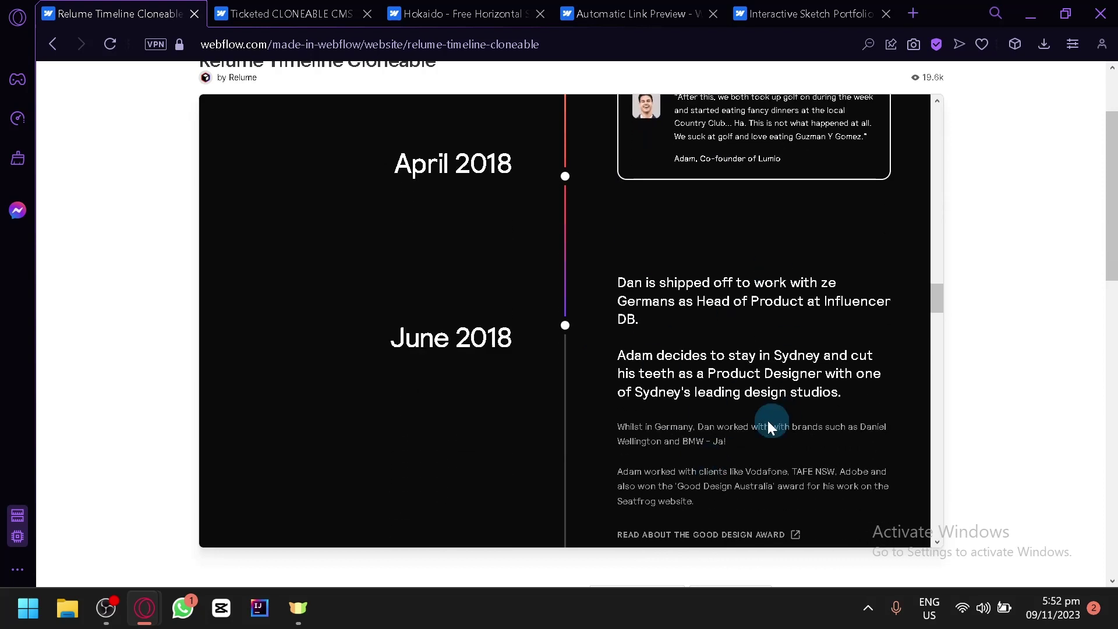
- Review the remaining timeline entries up to June 2020 and return to the start of the preview
{"action": "scroll", "coordinate": [539, 347], "scroll_direction": "down", "scroll_amount": 10}
{"action": "scroll", "coordinate": [537, 350], "scroll_direction": "down", "scroll_amount": 10}
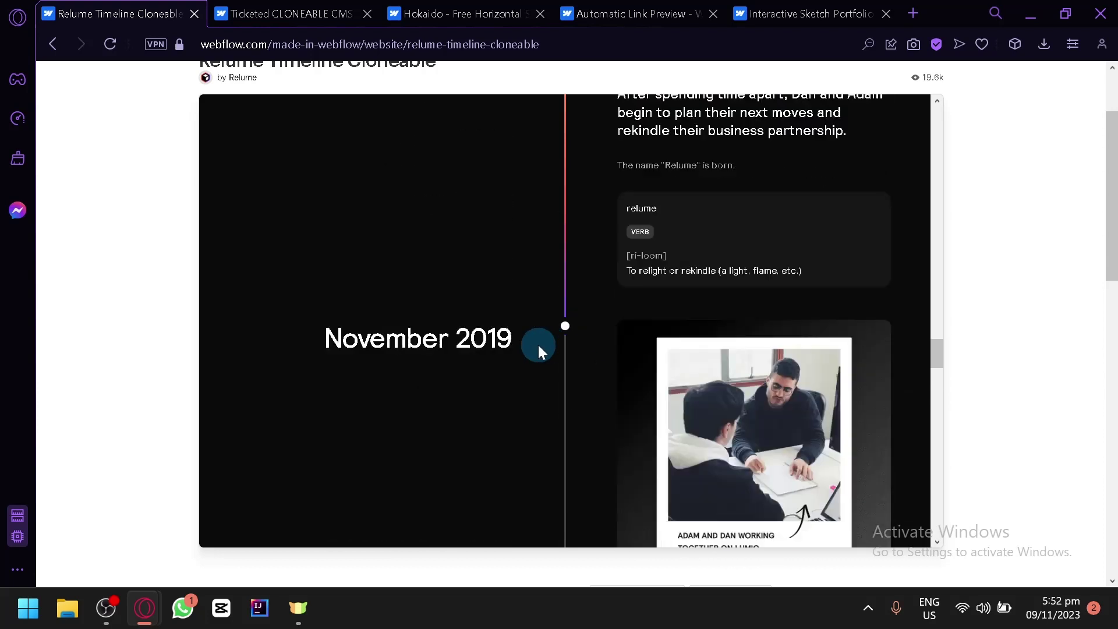
{"action": "scroll", "coordinate": [765, 394], "scroll_direction": "down", "scroll_amount": 15}
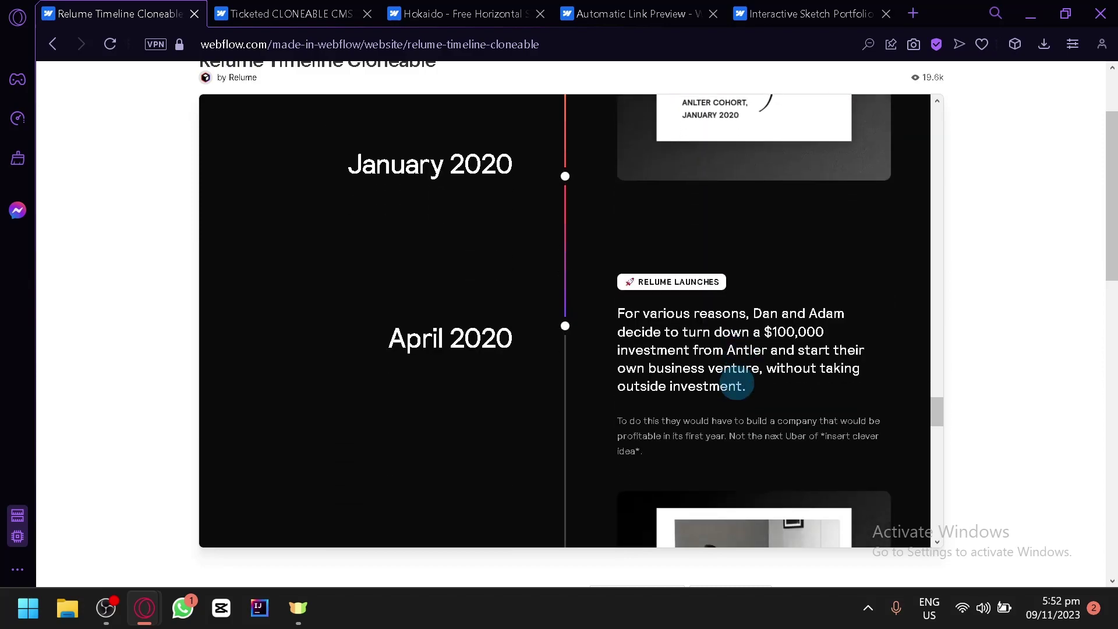
{"action": "scroll", "coordinate": [732, 372], "scroll_direction": "up", "scroll_amount": 4}
{"action": "scroll", "coordinate": [732, 375], "scroll_direction": "up", "scroll_amount": 15}
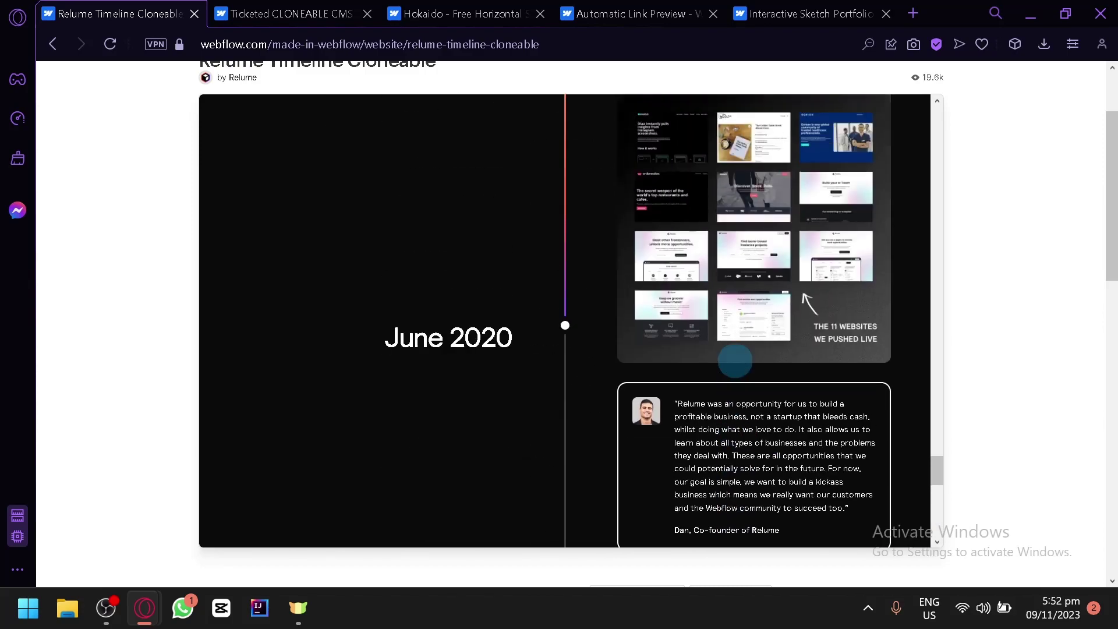
{"action": "scroll", "coordinate": [732, 357], "scroll_direction": "up", "scroll_amount": 12}
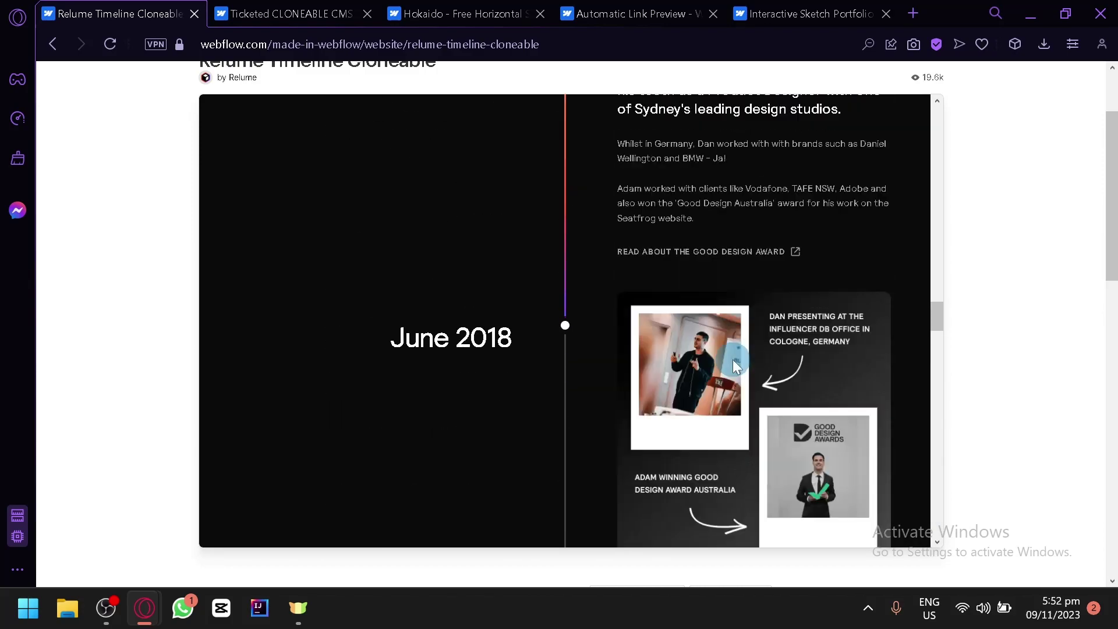
{"action": "scroll", "coordinate": [804, 321], "scroll_direction": "up", "scroll_amount": 10}
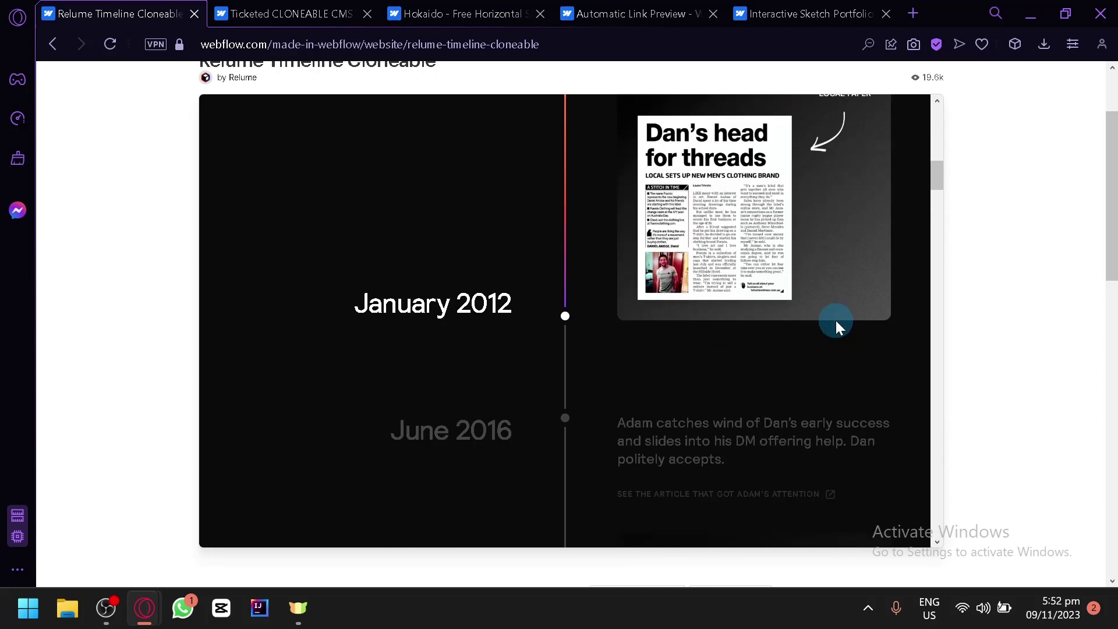
{"action": "scroll", "coordinate": [967, 290], "scroll_direction": "up", "scroll_amount": 2}
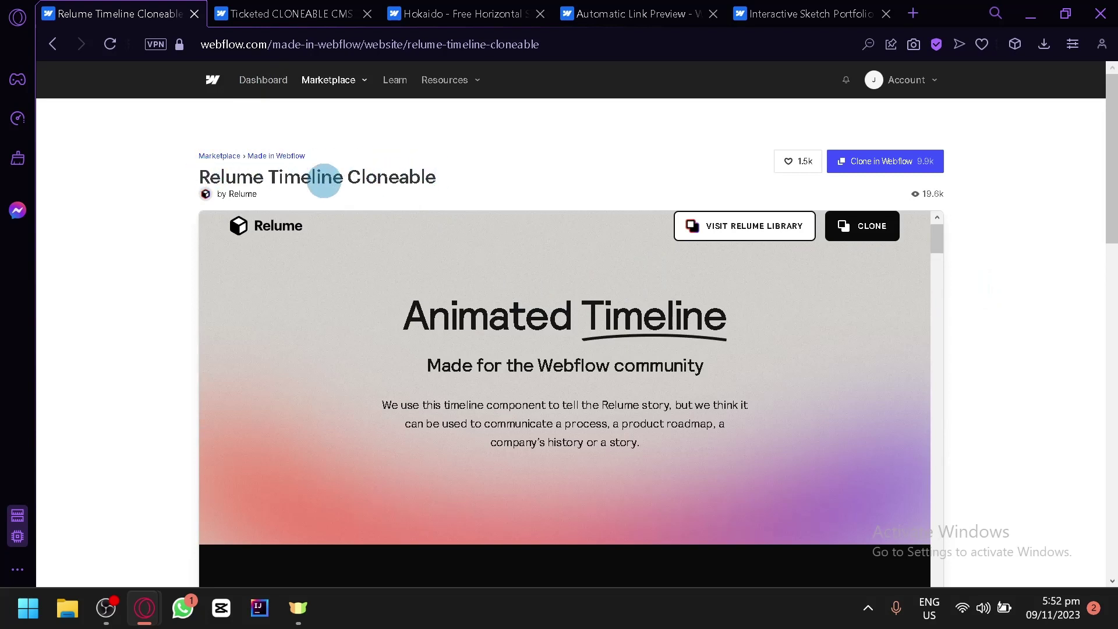
- Clone the Relume Timeline Cloneable template into My Workspace as a new site
{"action": "left_click", "coordinate": [922, 169]}
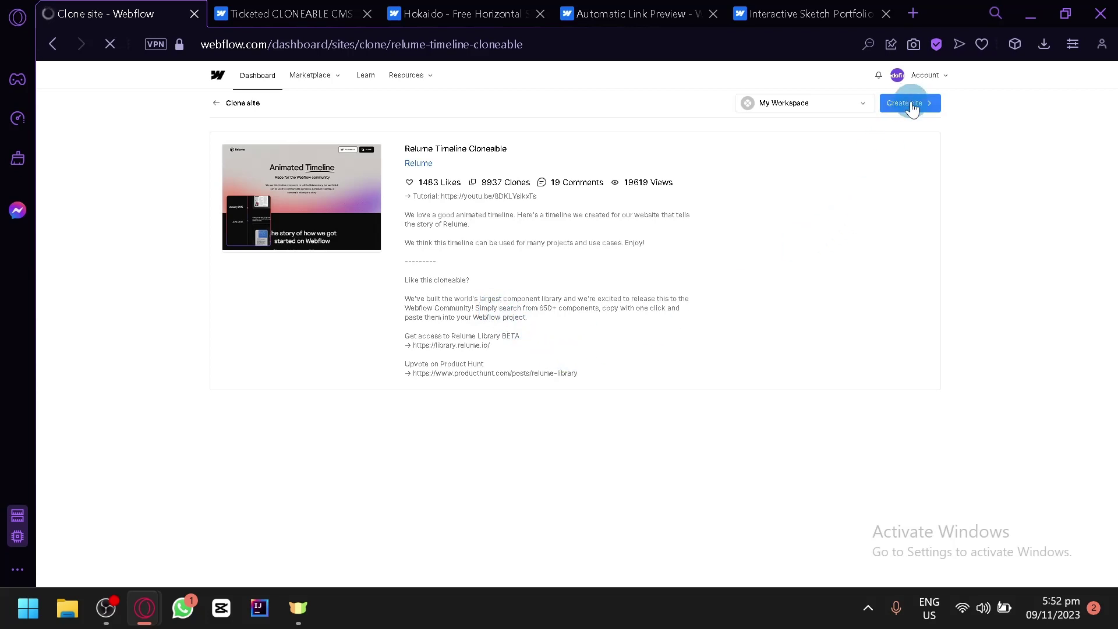
{"action": "left_click", "coordinate": [910, 103]}
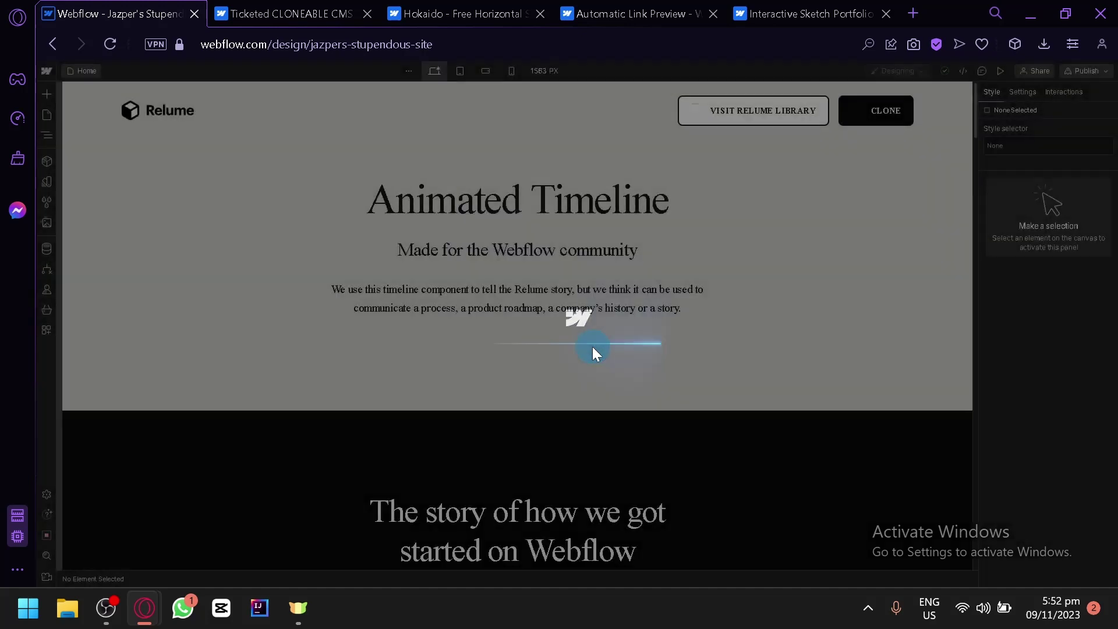
- Inspect the timeline_centre block of the January 2012 item in the cloned site by selecting it
{"action": "scroll", "coordinate": [593, 347], "scroll_direction": "down", "scroll_amount": 8}
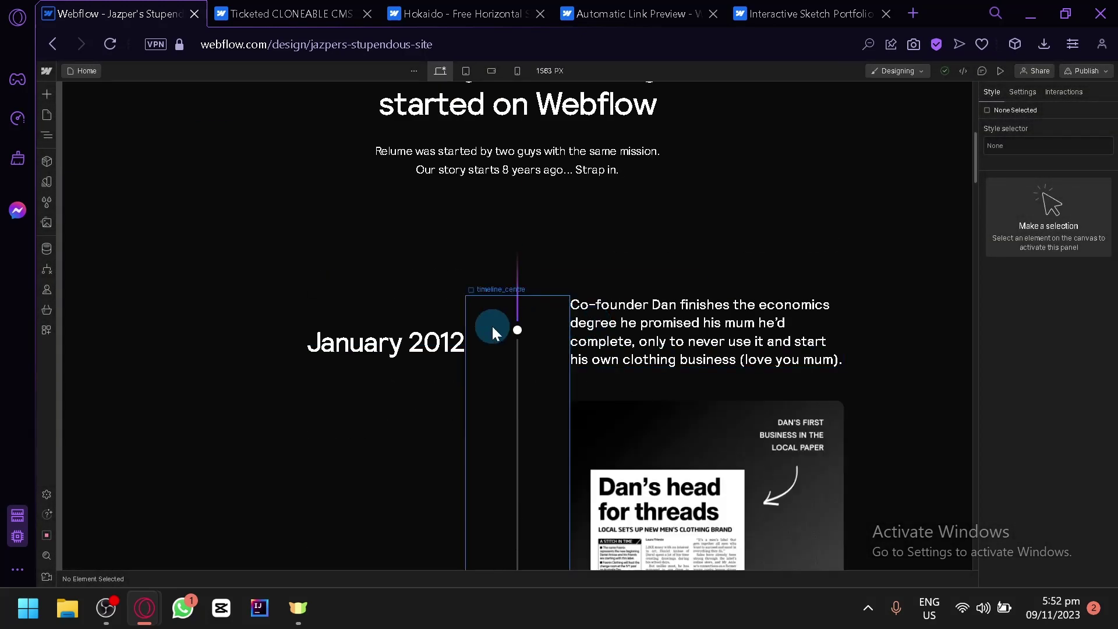
{"action": "scroll", "coordinate": [511, 334], "scroll_direction": "down", "scroll_amount": 4}
{"action": "scroll", "coordinate": [512, 335], "scroll_direction": "up", "scroll_amount": 2}
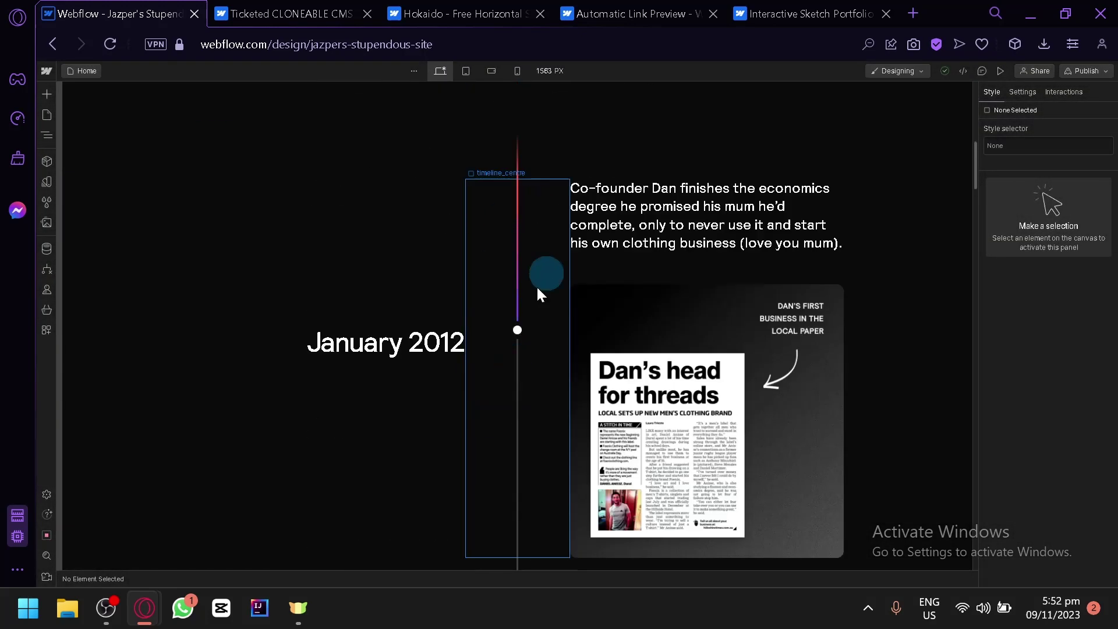
{"action": "scroll", "coordinate": [536, 291], "scroll_direction": "up", "scroll_amount": 4}
{"action": "scroll", "coordinate": [550, 264], "scroll_direction": "down", "scroll_amount": 2}
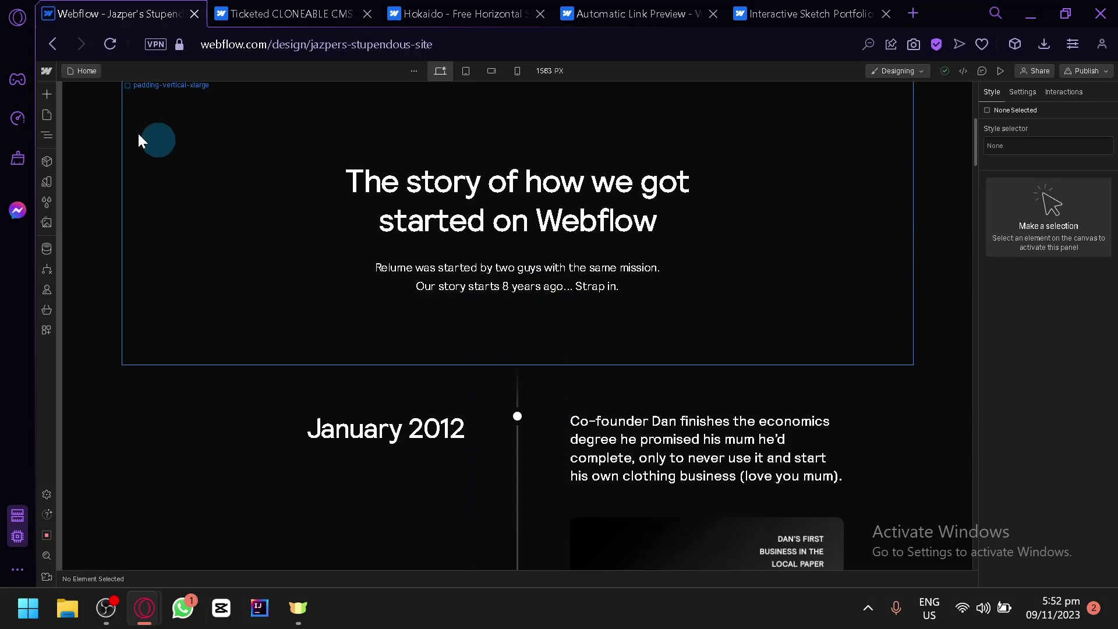
{"action": "left_click", "coordinate": [49, 139]}
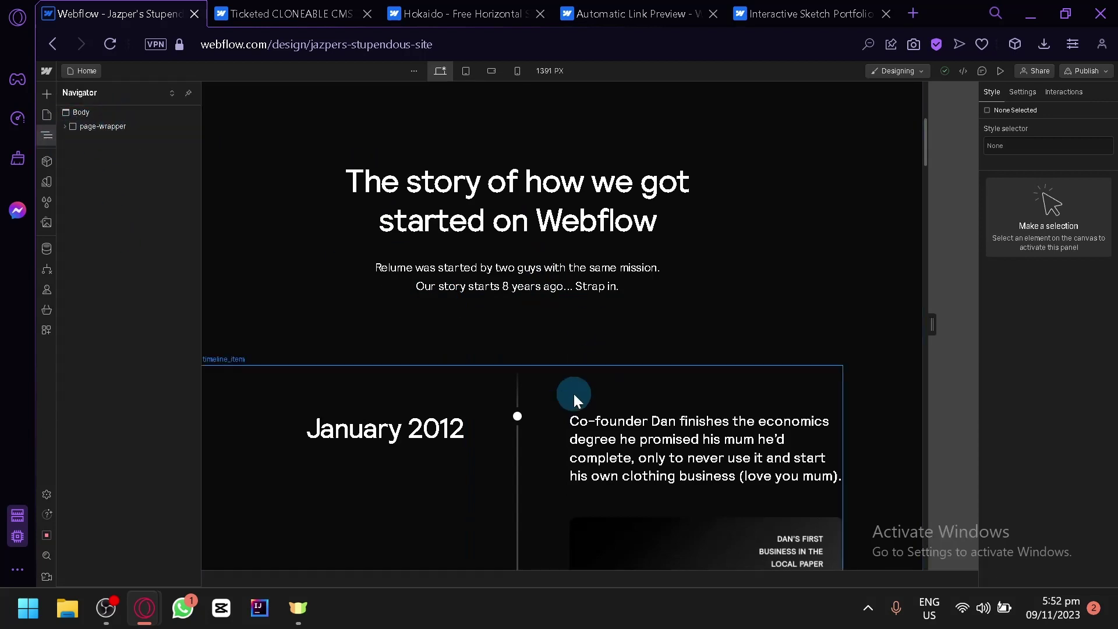
{"action": "left_click", "coordinate": [517, 448]}
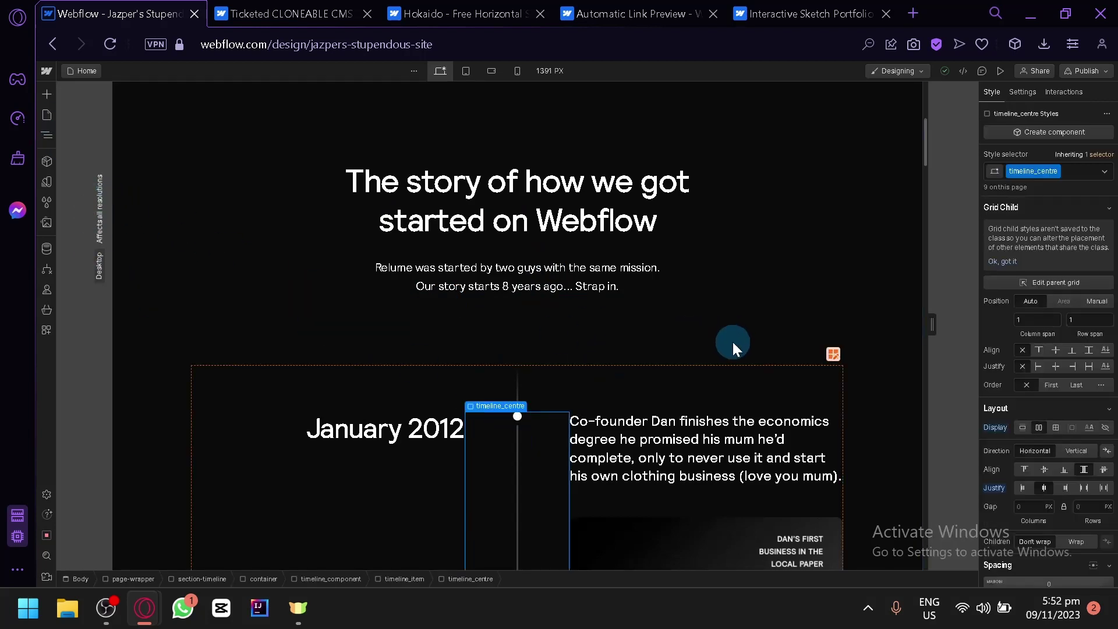
- Review the cloned page's hero and timeline sections, and select the newspaper image in the January 2012 item
{"action": "scroll", "coordinate": [732, 340], "scroll_direction": "down", "scroll_amount": 5}
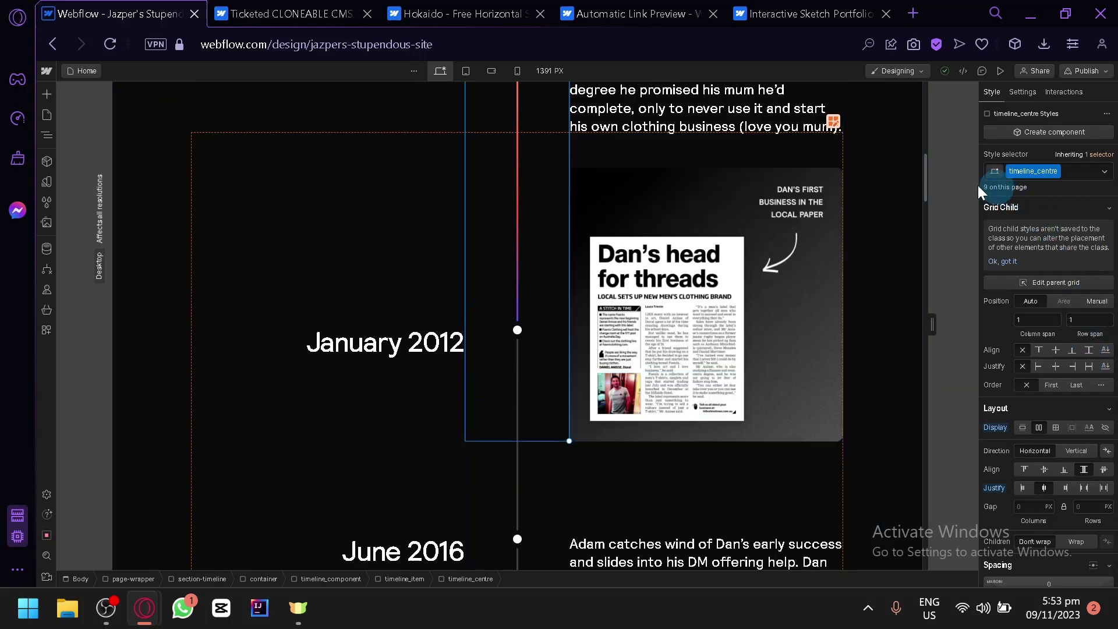
{"action": "scroll", "coordinate": [753, 234], "scroll_direction": "down", "scroll_amount": 8}
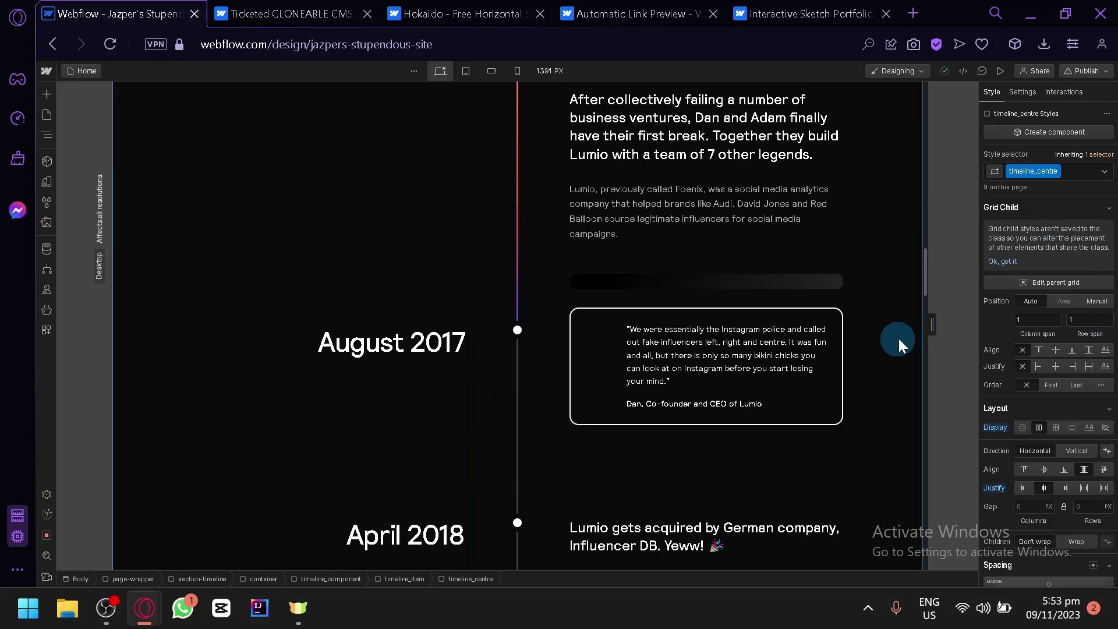
{"action": "scroll", "coordinate": [899, 337], "scroll_direction": "up", "scroll_amount": 20}
{"action": "scroll", "coordinate": [724, 326], "scroll_direction": "down", "scroll_amount": 4}
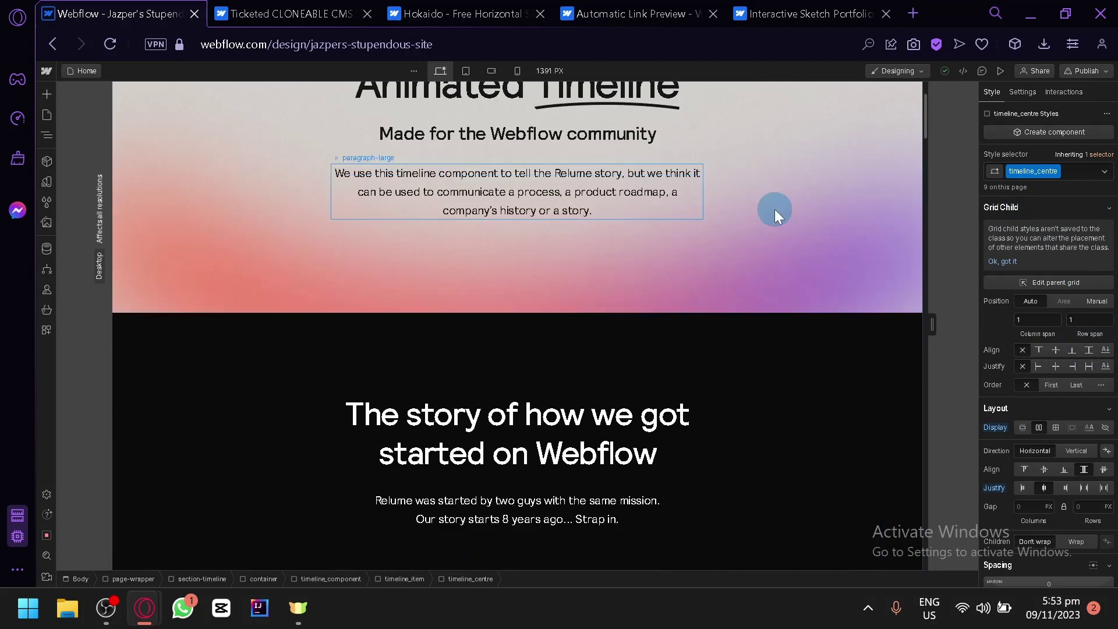
{"action": "scroll", "coordinate": [775, 208], "scroll_direction": "up", "scroll_amount": 2}
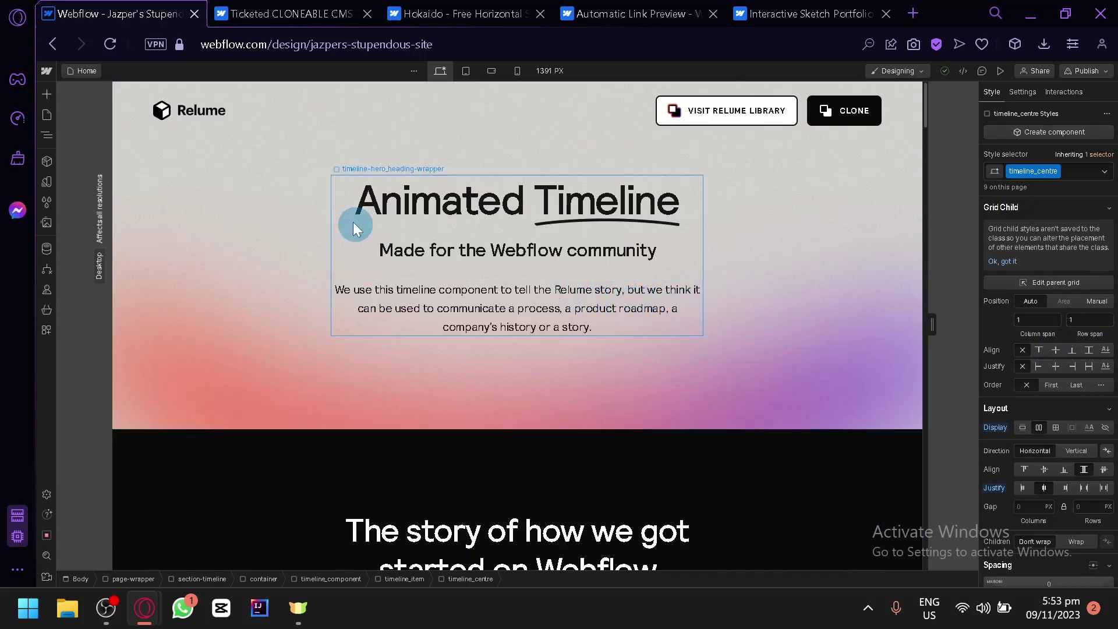
{"action": "scroll", "coordinate": [389, 228], "scroll_direction": "down", "scroll_amount": 7}
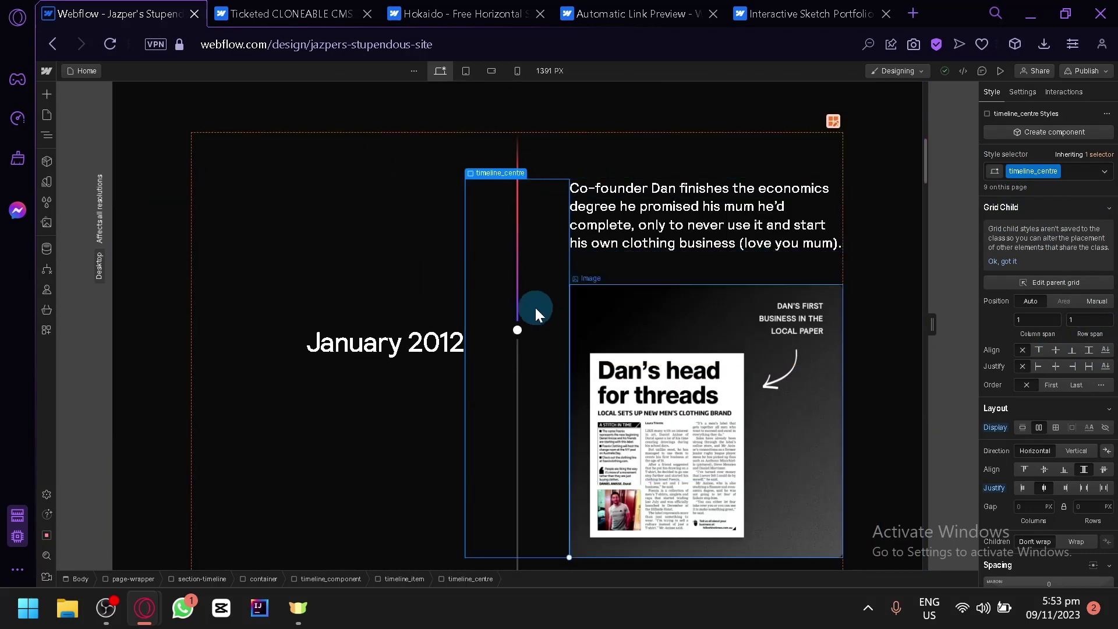
{"action": "scroll", "coordinate": [582, 293], "scroll_direction": "down", "scroll_amount": 8}
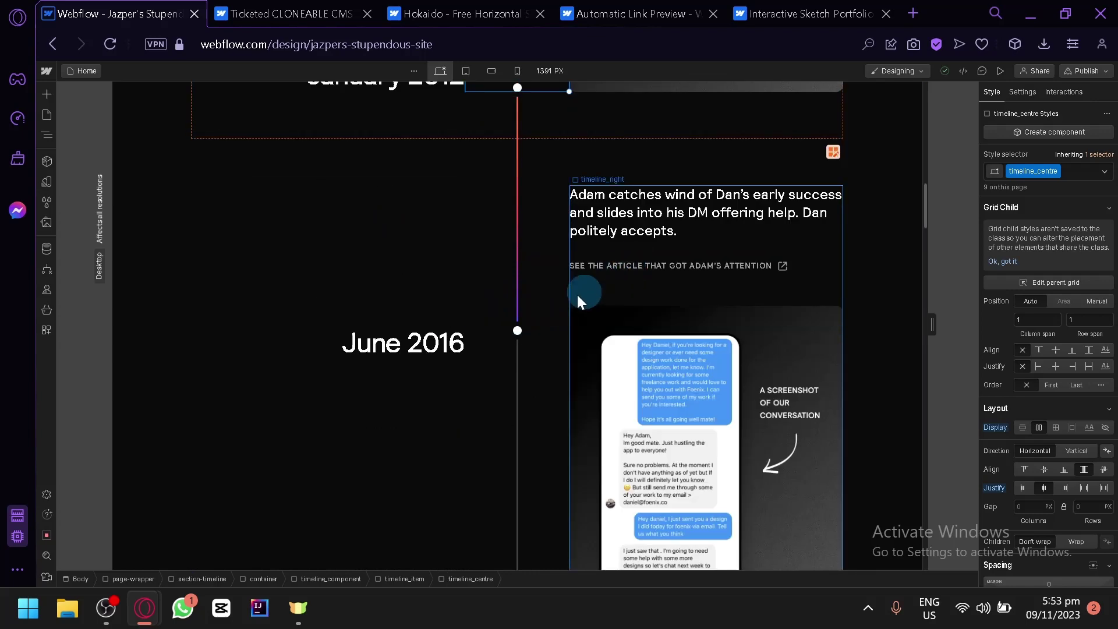
{"action": "scroll", "coordinate": [649, 257], "scroll_direction": "up", "scroll_amount": 6}
{"action": "left_click", "coordinate": [701, 218]}
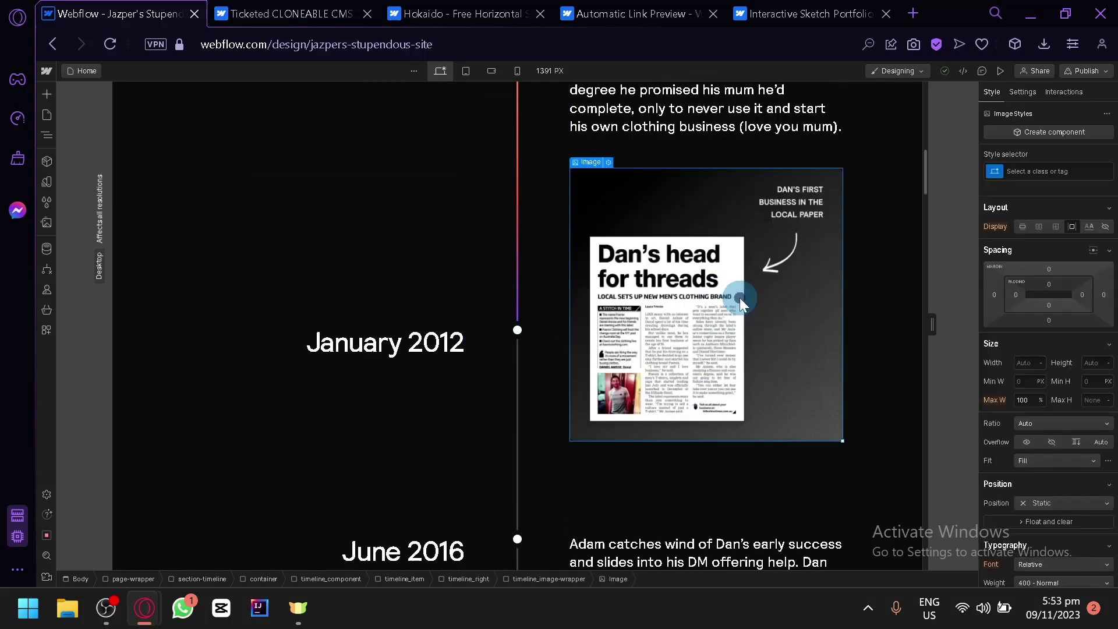
- Select the January 2012 date text in the timeline and open it for editing
{"action": "key", "text": "z"}
{"action": "left_click", "coordinate": [613, 291]}
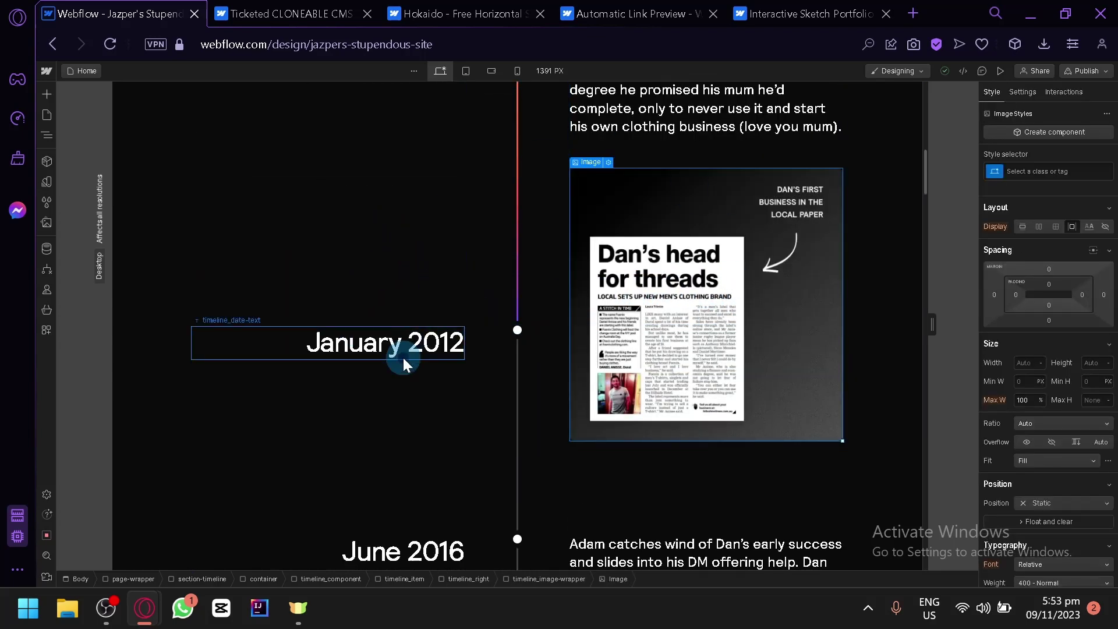
{"action": "left_click", "coordinate": [385, 353]}
{"action": "double_click", "coordinate": [382, 352]}
{"action": "left_click_drag", "start_coordinate": [382, 351], "coordinate": [287, 342]}
{"action": "type", "text": "d"}
- Review the cloned page from the hero section through the timeline entries to the Today section, checking the progress line's scroll animation
{"action": "scroll", "coordinate": [623, 294], "scroll_direction": "up", "scroll_amount": 10}
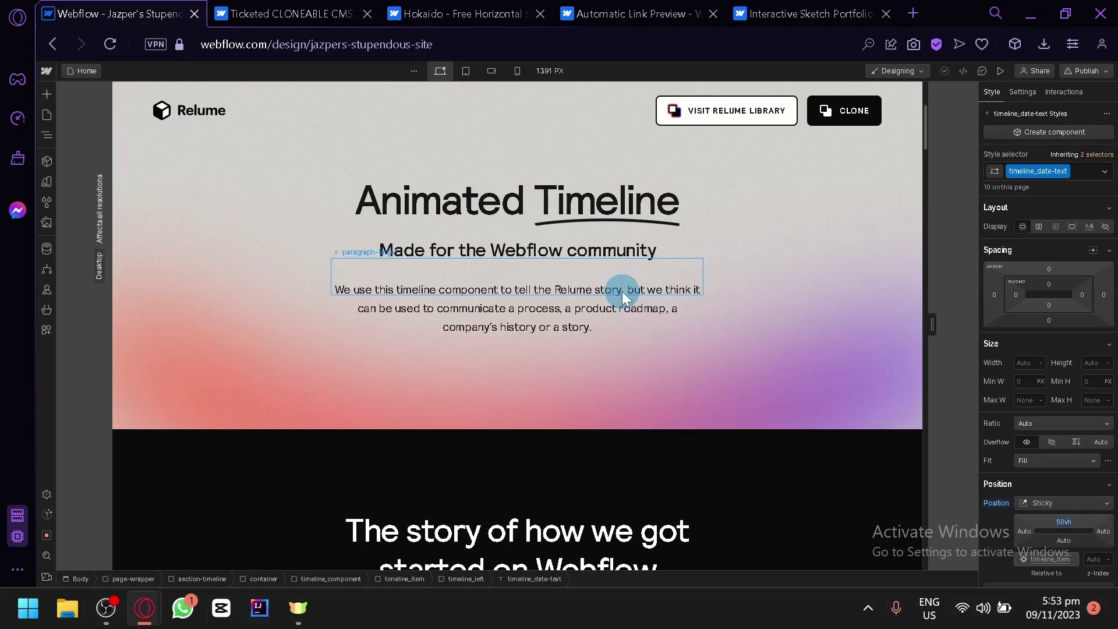
{"action": "scroll", "coordinate": [620, 290], "scroll_direction": "down", "scroll_amount": 20}
{"action": "scroll", "coordinate": [561, 297], "scroll_direction": "down", "scroll_amount": 15}
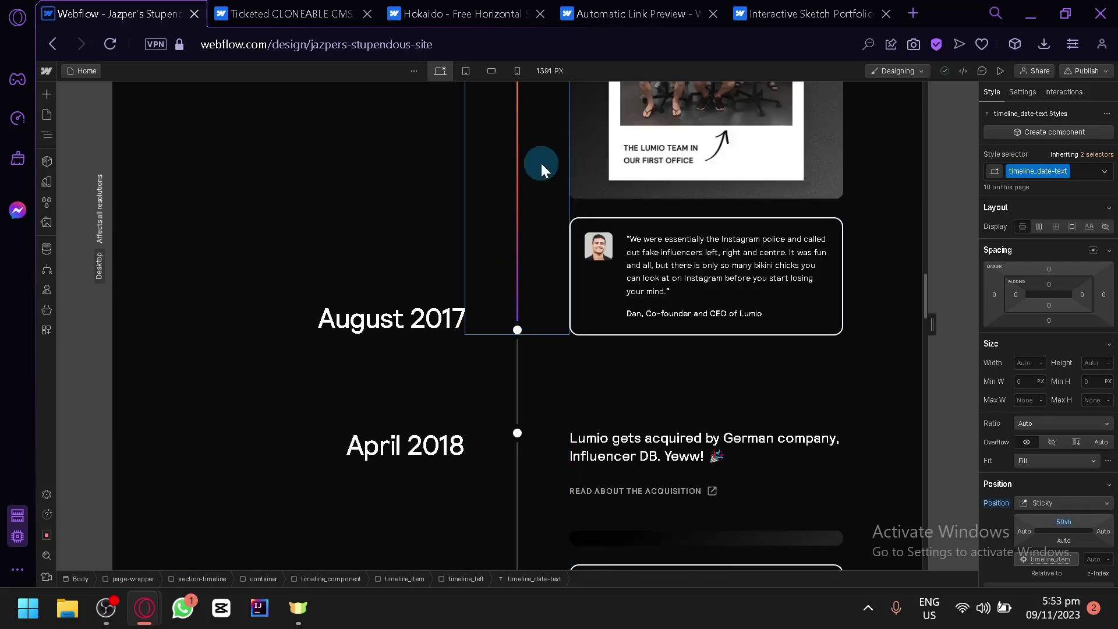
{"action": "scroll", "coordinate": [499, 335], "scroll_direction": "up", "scroll_amount": 3}
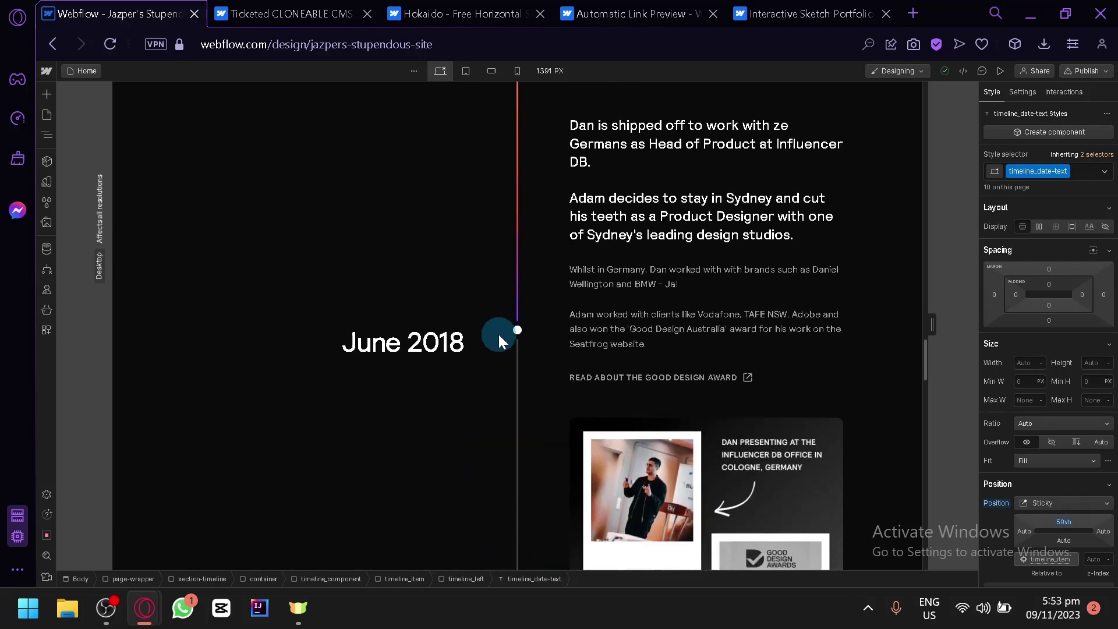
{"action": "scroll", "coordinate": [568, 185], "scroll_direction": "down", "scroll_amount": 10}
{"action": "scroll", "coordinate": [571, 182], "scroll_direction": "up", "scroll_amount": 3}
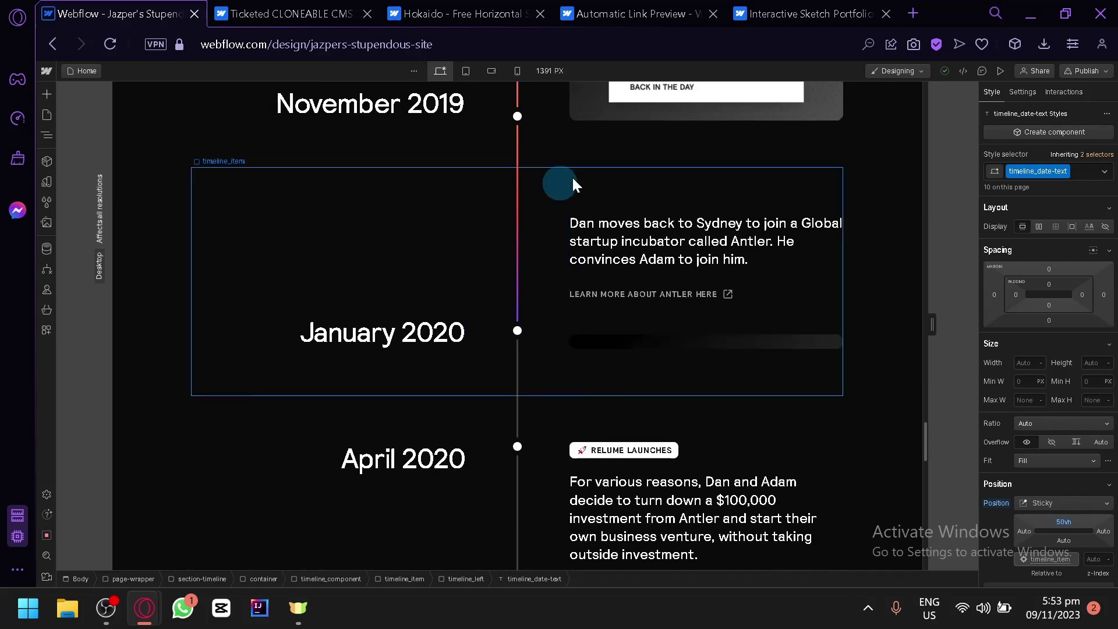
{"action": "scroll", "coordinate": [575, 310], "scroll_direction": "down", "scroll_amount": 6}
{"action": "scroll", "coordinate": [577, 245], "scroll_direction": "down", "scroll_amount": 2}
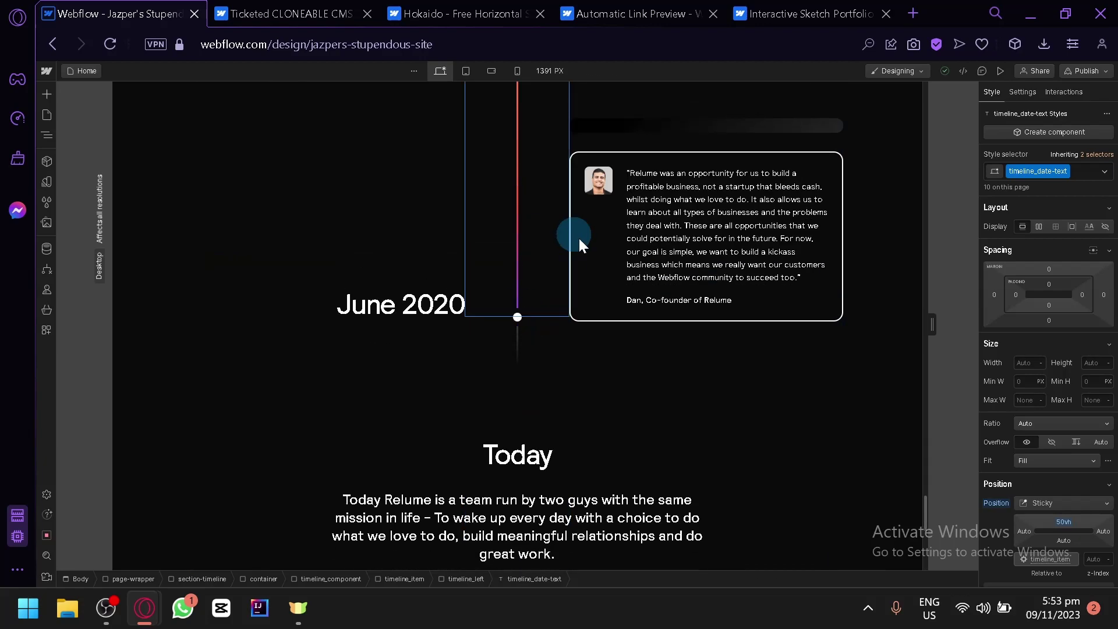
{"action": "scroll", "coordinate": [496, 256], "scroll_direction": "up", "scroll_amount": 10}
{"action": "scroll", "coordinate": [229, 188], "scroll_direction": "up", "scroll_amount": 5}
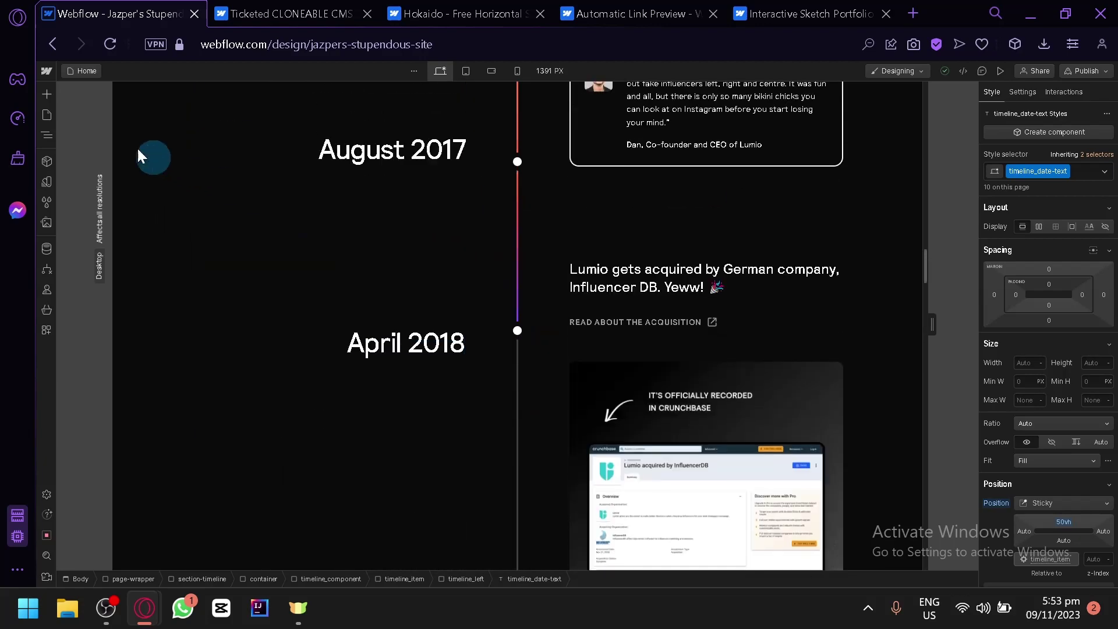
- Leave the Designer, close the Relume Timeline Cloneable page and bring up the Ticketed CLONEABLE CMS Template page
{"action": "left_click", "coordinate": [55, 49]}
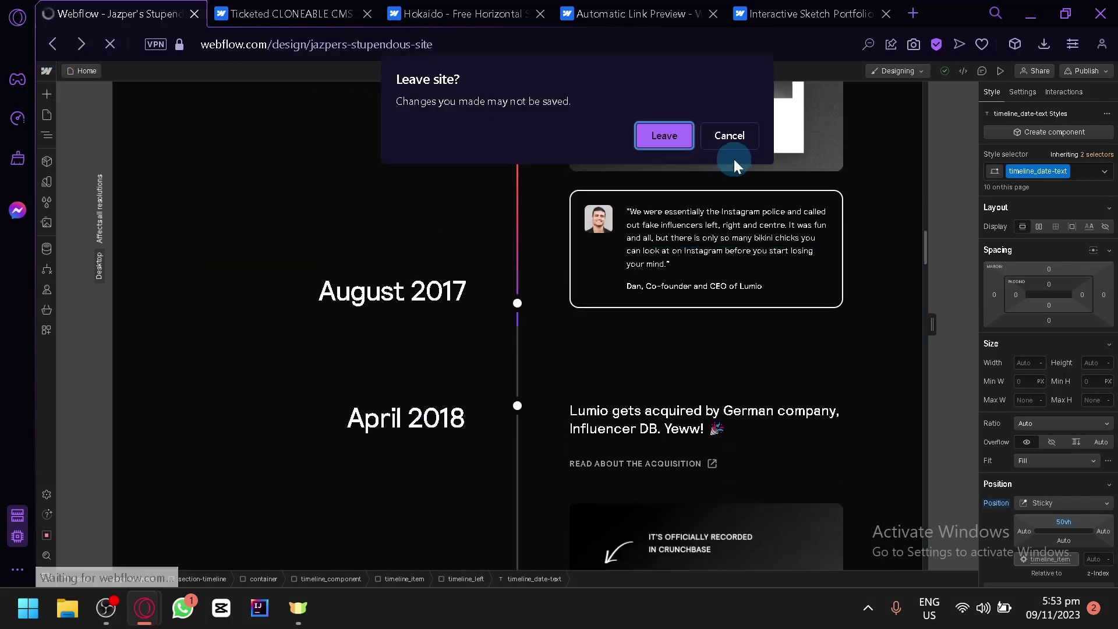
{"action": "left_click", "coordinate": [669, 144]}
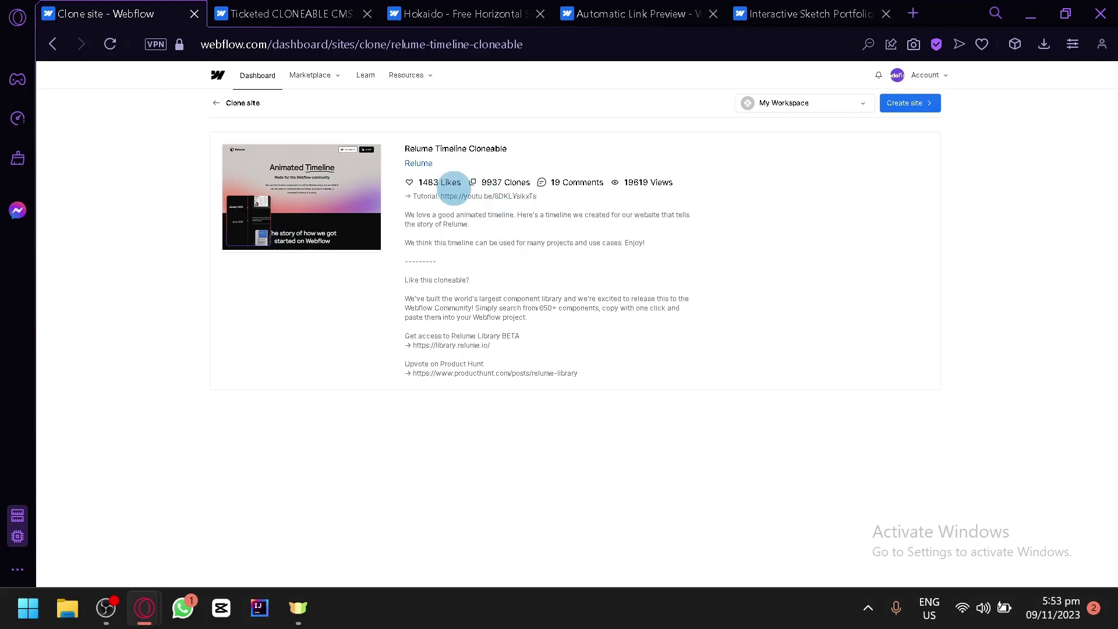
{"action": "left_click", "coordinate": [195, 14]}
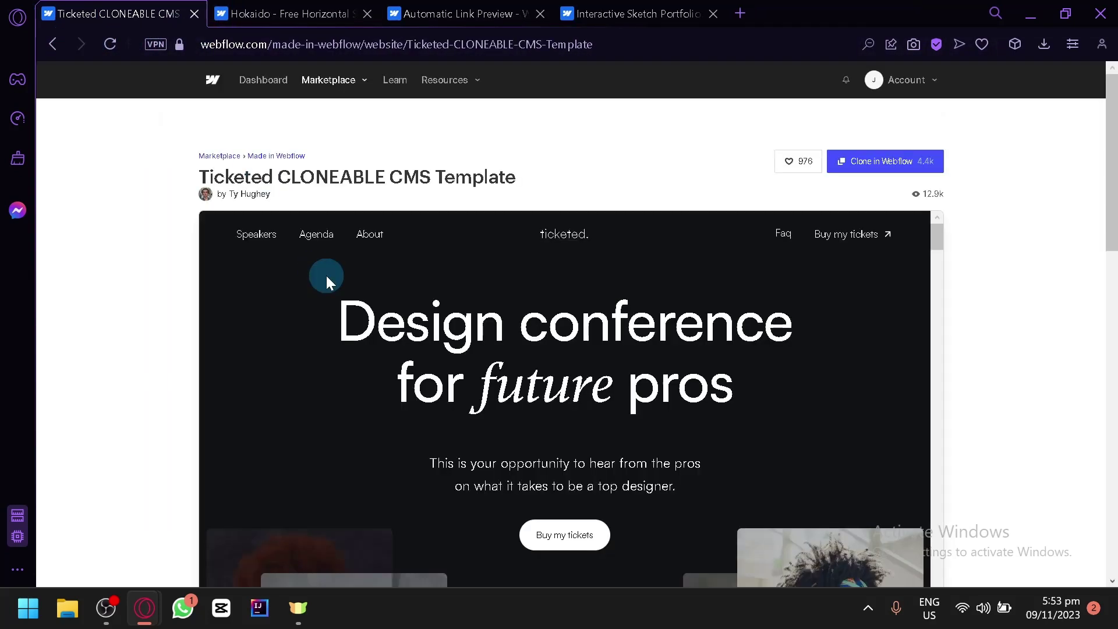
- Review the Ticketed template's listing page, including its preview, description, tags and related templates
{"action": "scroll", "coordinate": [174, 297], "scroll_direction": "down", "scroll_amount": 2}
{"action": "scroll", "coordinate": [120, 285], "scroll_direction": "up", "scroll_amount": 2}
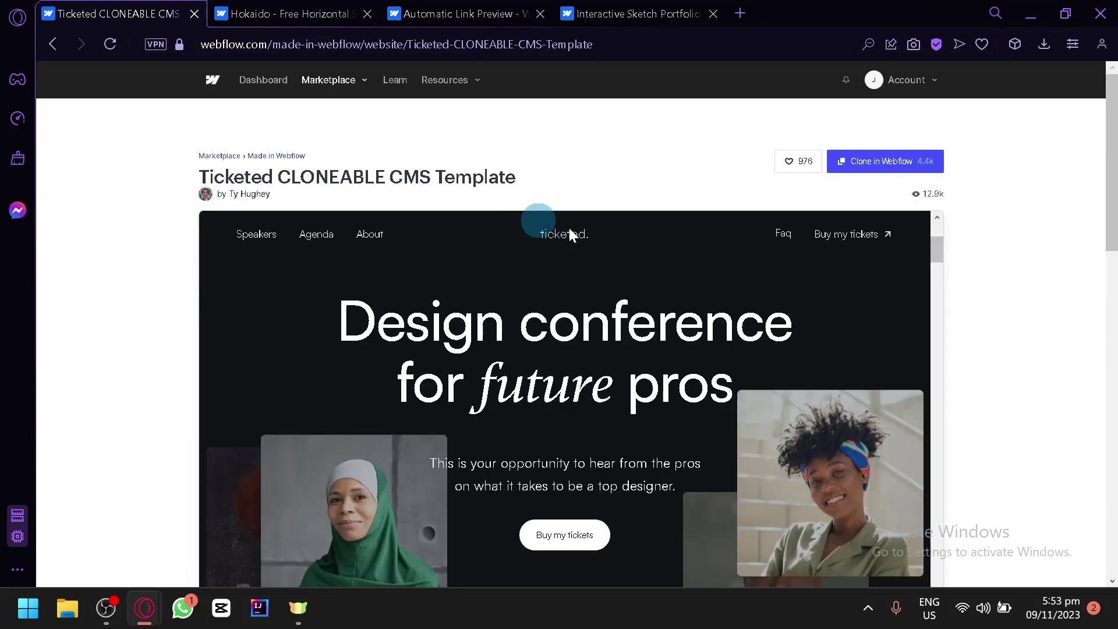
{"action": "scroll", "coordinate": [1053, 339], "scroll_direction": "down", "scroll_amount": 8}
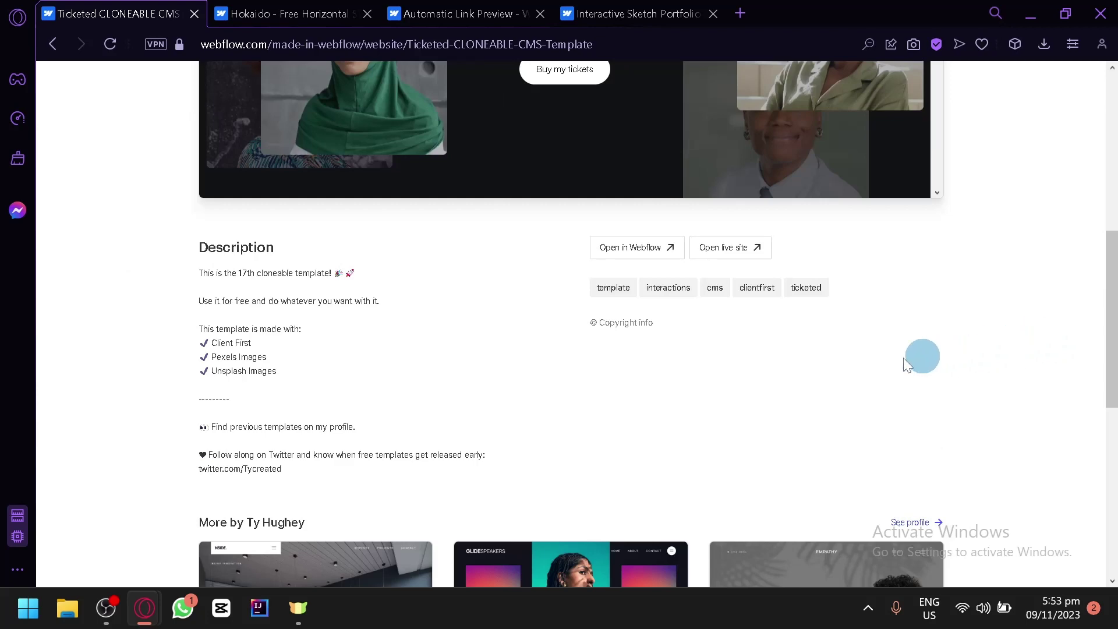
{"action": "scroll", "coordinate": [152, 301], "scroll_direction": "down", "scroll_amount": 6}
{"action": "scroll", "coordinate": [142, 294], "scroll_direction": "up", "scroll_amount": 12}
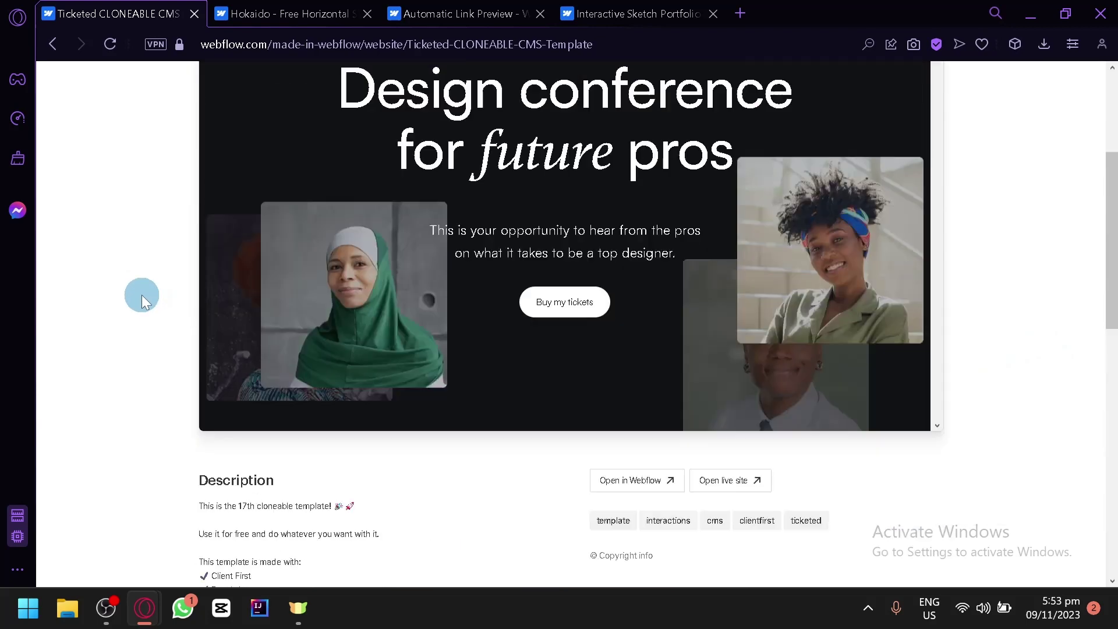
- Examine how the portrait images move over the "Design conference for future pros" heading in the Ticketed preview
{"action": "scroll", "coordinate": [553, 267], "scroll_direction": "down", "scroll_amount": 2}
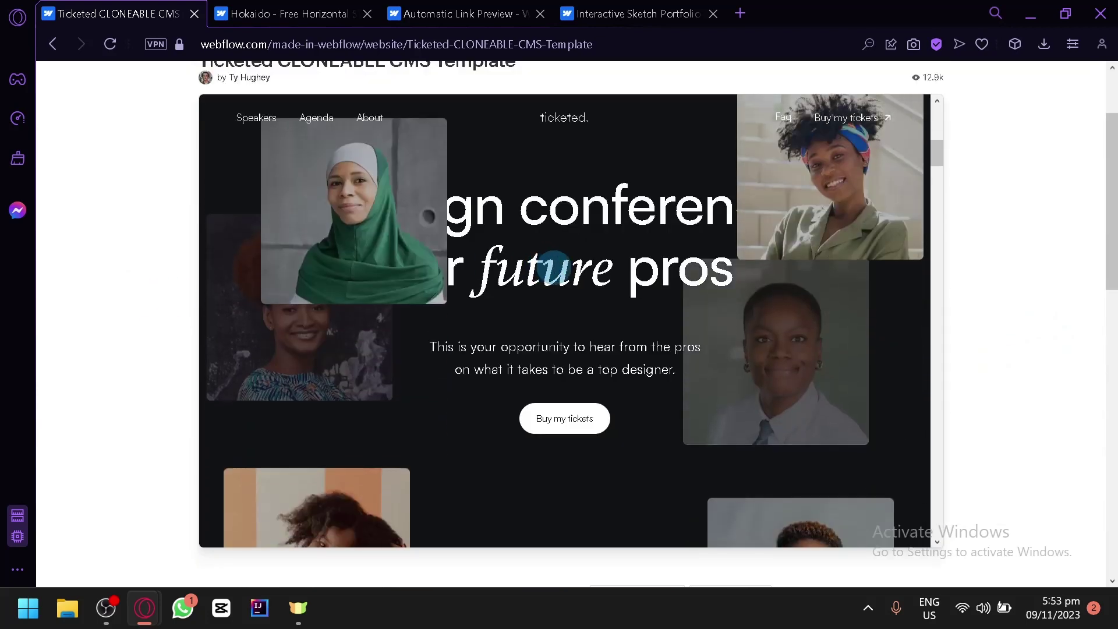
{"action": "scroll", "coordinate": [550, 268], "scroll_direction": "down", "scroll_amount": 2}
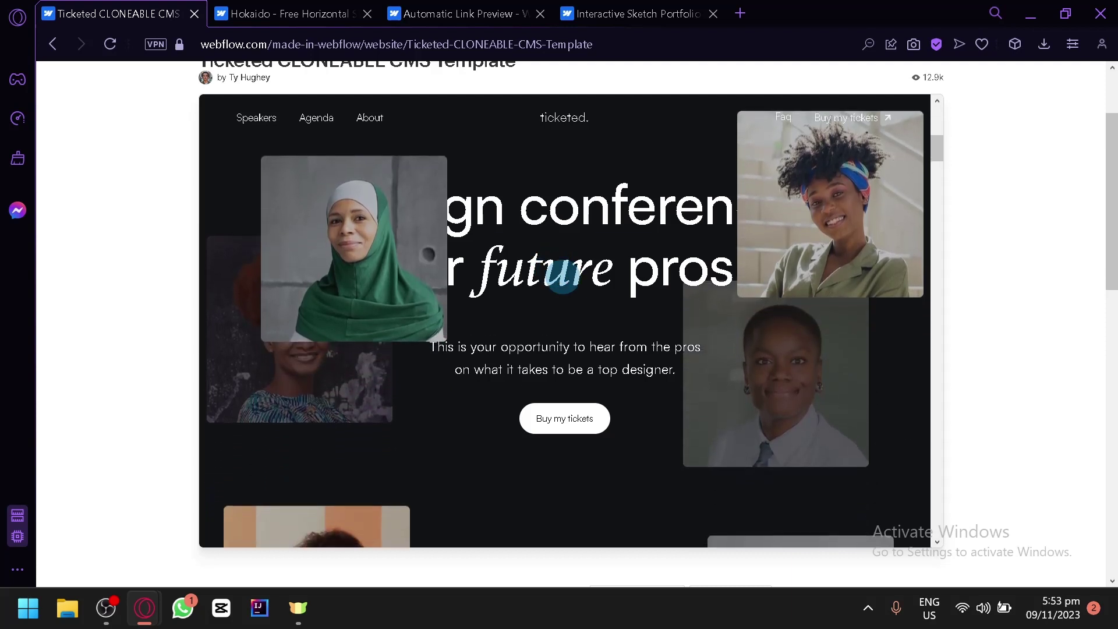
{"action": "scroll", "coordinate": [553, 292], "scroll_direction": "down", "scroll_amount": 3}
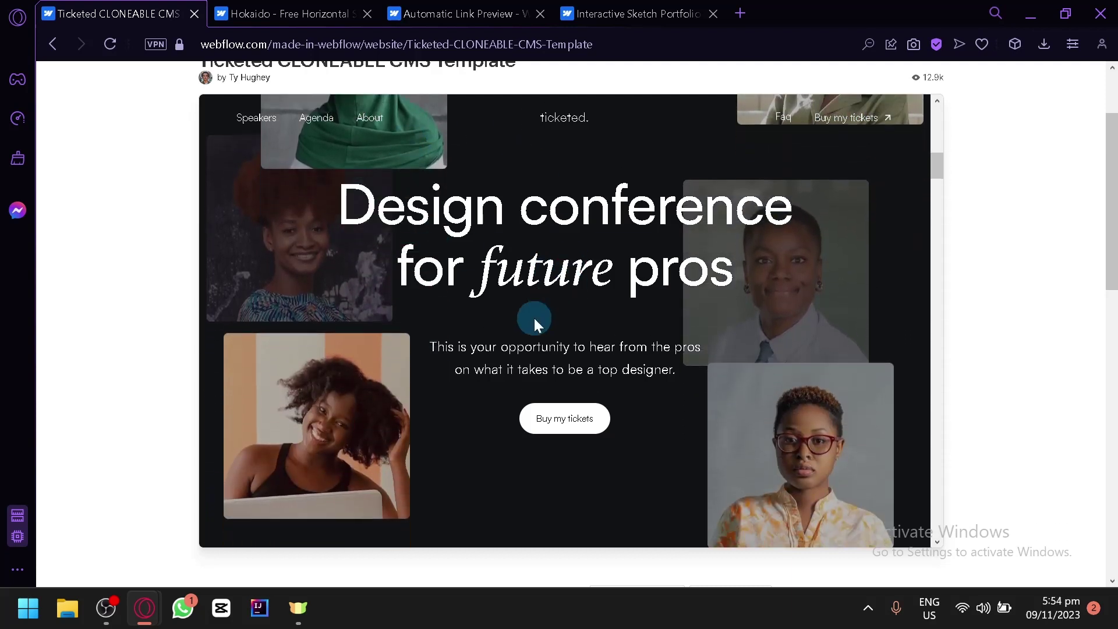
{"action": "scroll", "coordinate": [518, 330], "scroll_direction": "up", "scroll_amount": 3}
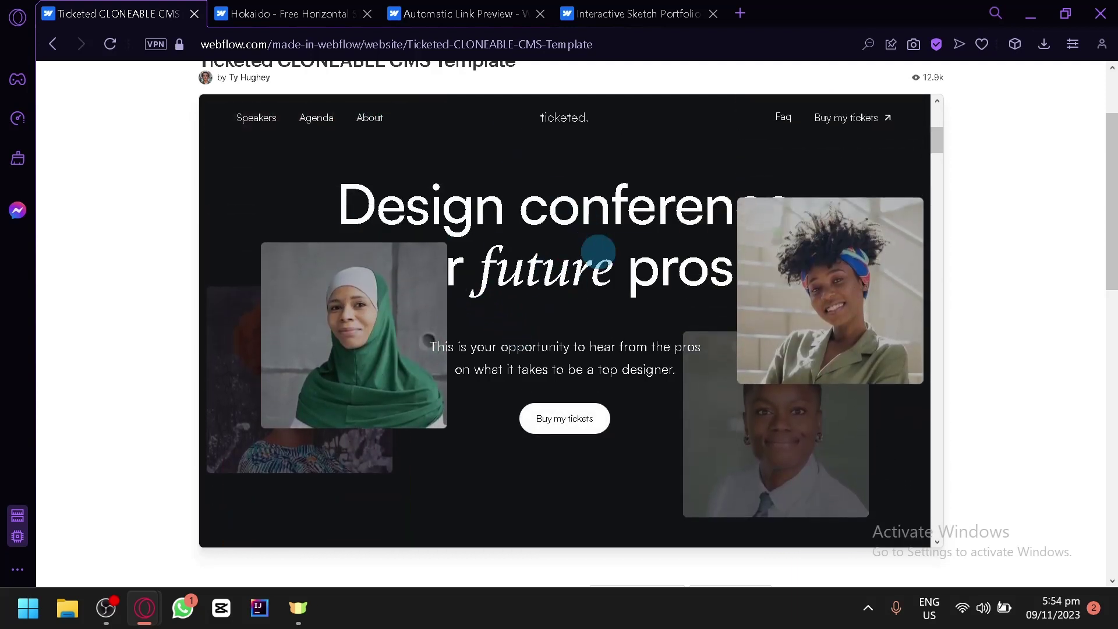
{"action": "scroll", "coordinate": [469, 385], "scroll_direction": "down", "scroll_amount": 2}
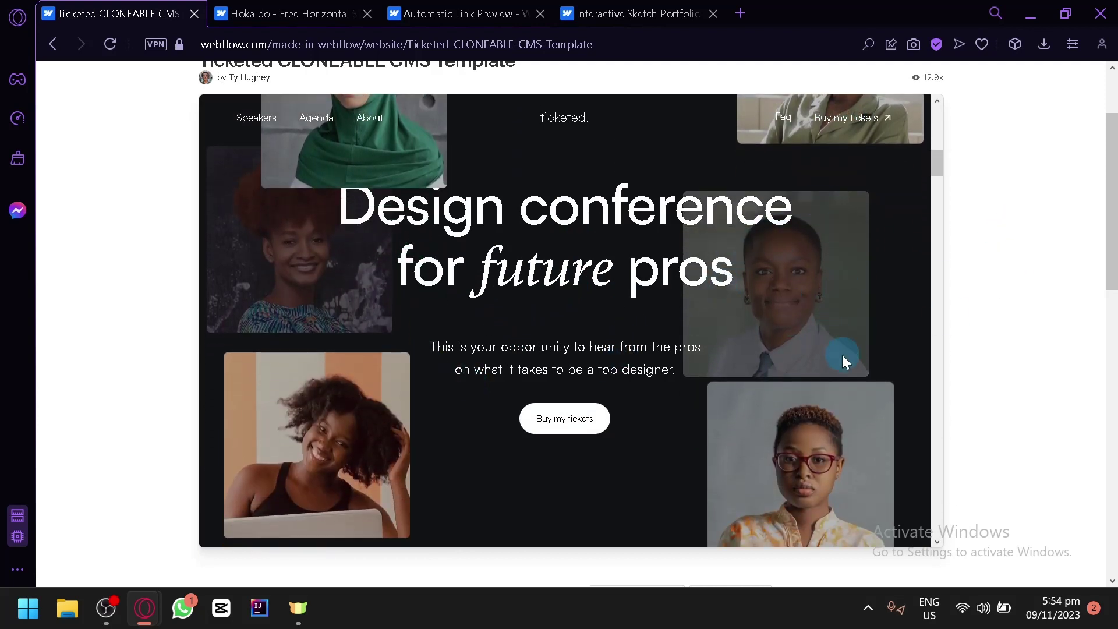
{"action": "scroll", "coordinate": [317, 192], "scroll_direction": "up", "scroll_amount": 2}
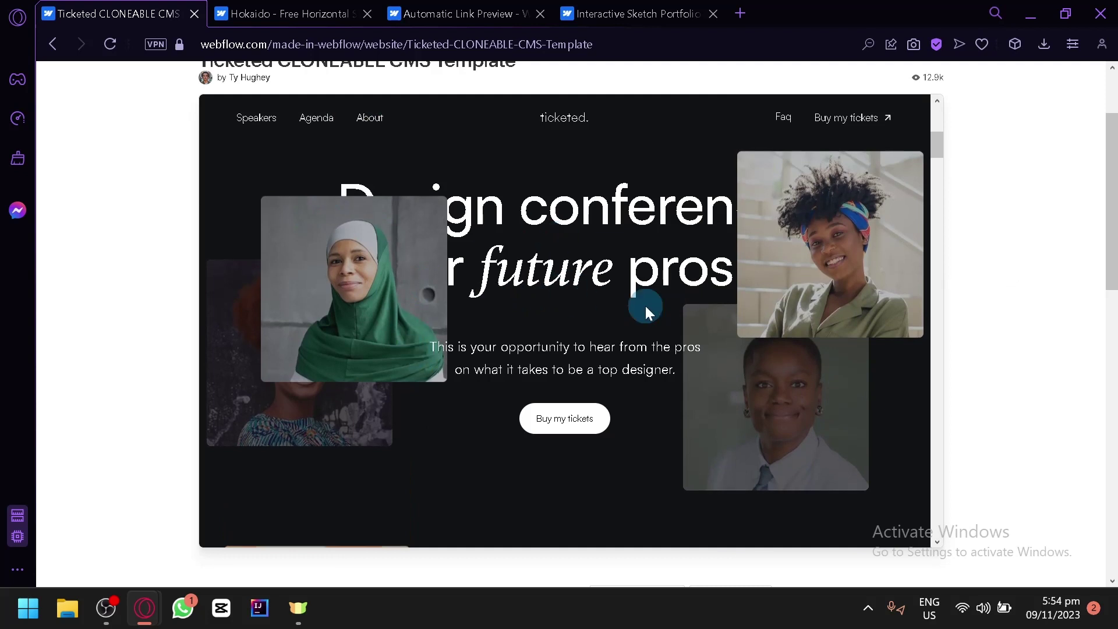
{"action": "scroll", "coordinate": [786, 303], "scroll_direction": "down", "scroll_amount": 2}
{"action": "scroll", "coordinate": [781, 326], "scroll_direction": "up", "scroll_amount": 3}
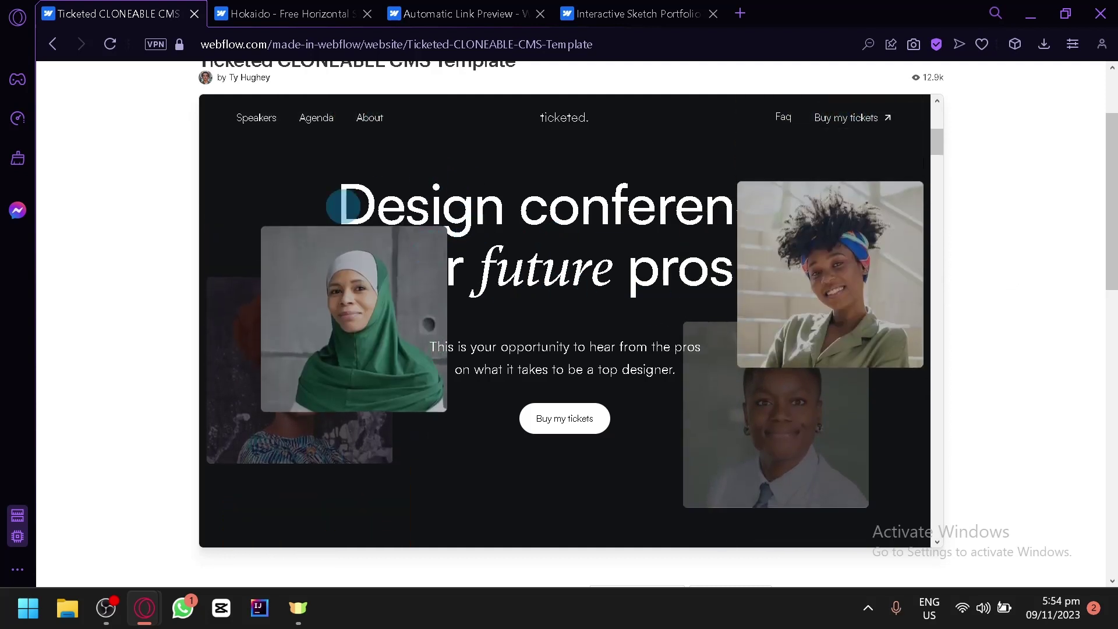
{"action": "left_click_drag", "start_coordinate": [340, 205], "coordinate": [430, 213]}
{"action": "left_click", "coordinate": [428, 384]}
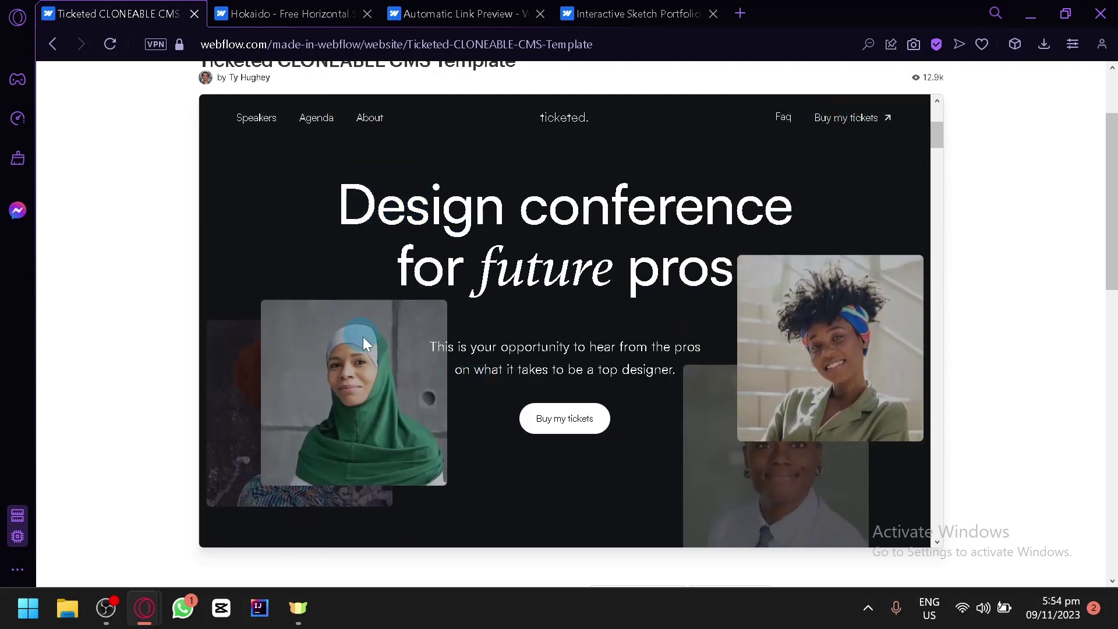
{"action": "scroll", "coordinate": [646, 308], "scroll_direction": "down", "scroll_amount": 2}
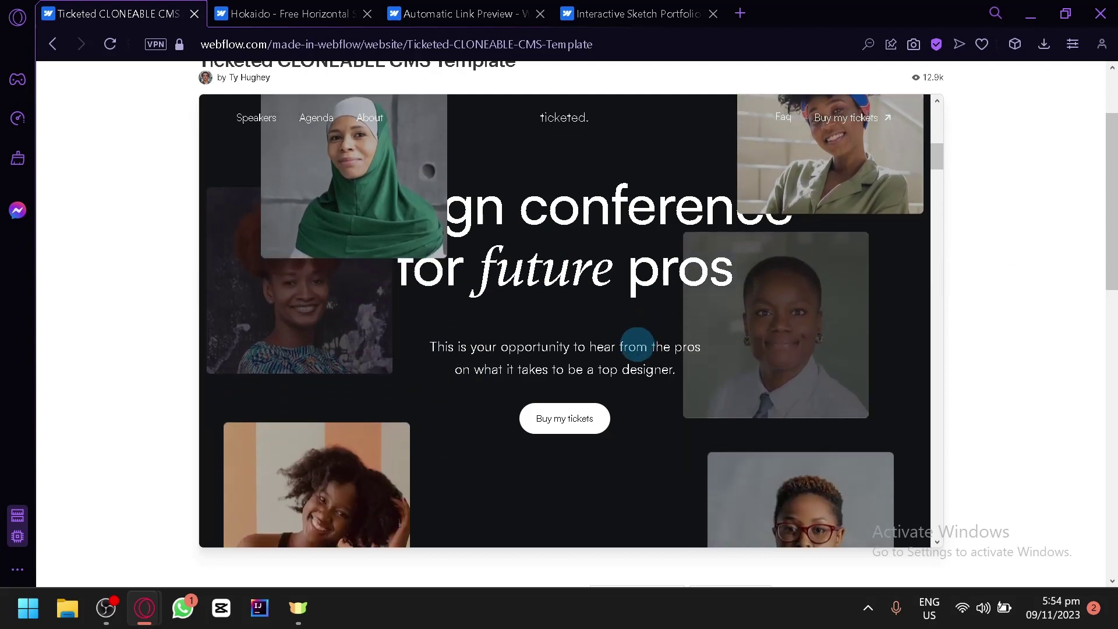
{"action": "scroll", "coordinate": [637, 345], "scroll_direction": "down", "scroll_amount": 2}
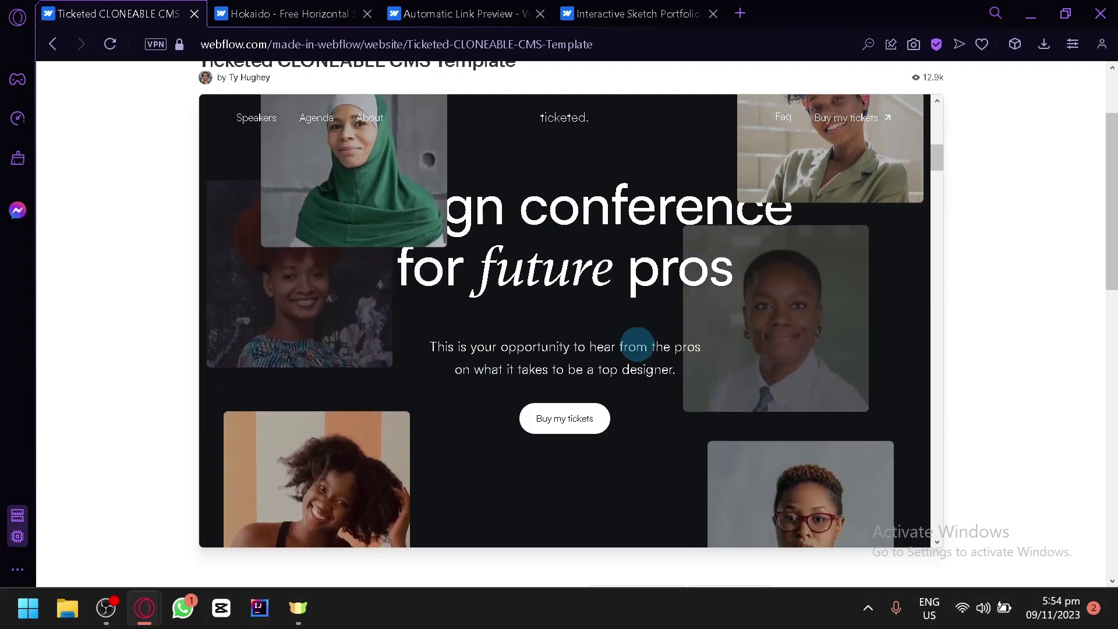
- Examine the stacking card sections Virtual attendance, Live workshops and Networking in the Ticketed preview
{"action": "scroll", "coordinate": [734, 341], "scroll_direction": "down", "scroll_amount": 3}
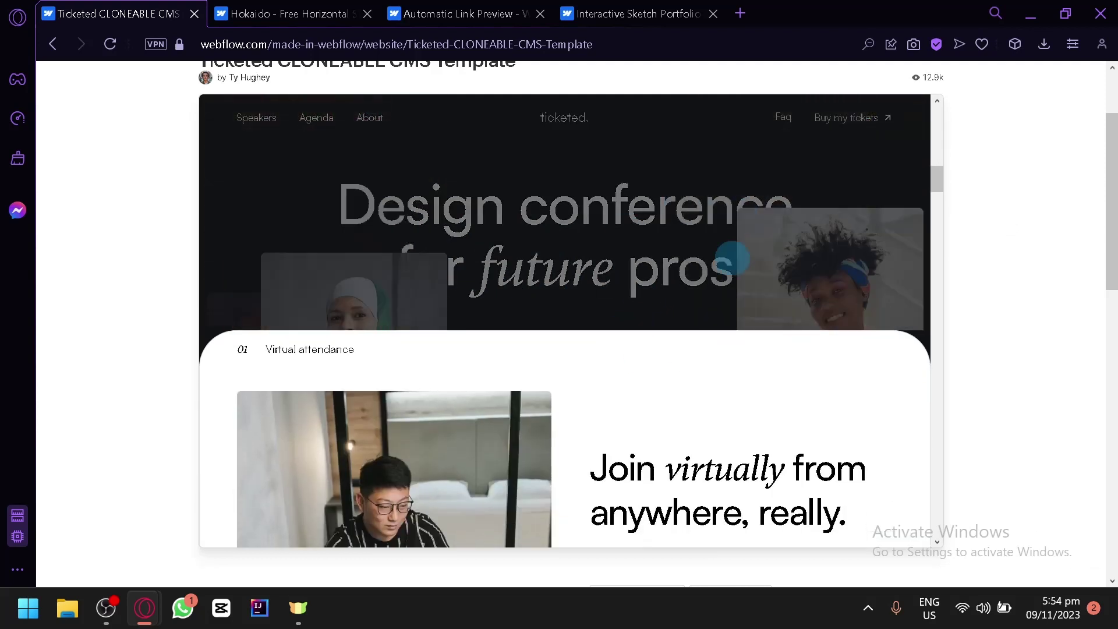
{"action": "scroll", "coordinate": [576, 334], "scroll_direction": "down", "scroll_amount": 4}
{"action": "scroll", "coordinate": [719, 190], "scroll_direction": "up", "scroll_amount": 6}
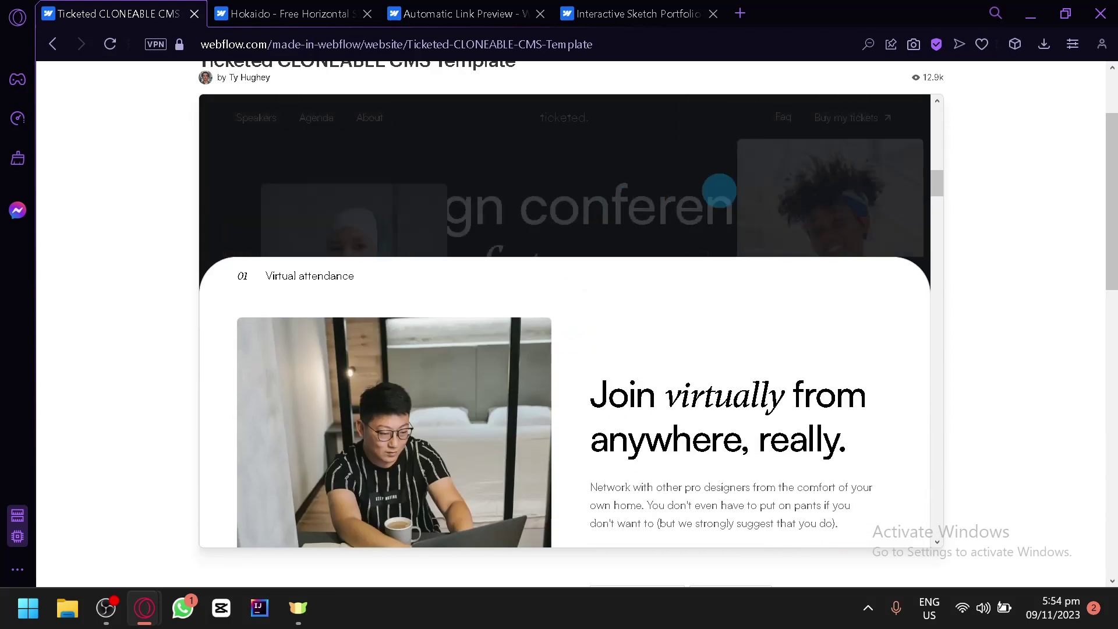
{"action": "scroll", "coordinate": [662, 331], "scroll_direction": "down", "scroll_amount": 4}
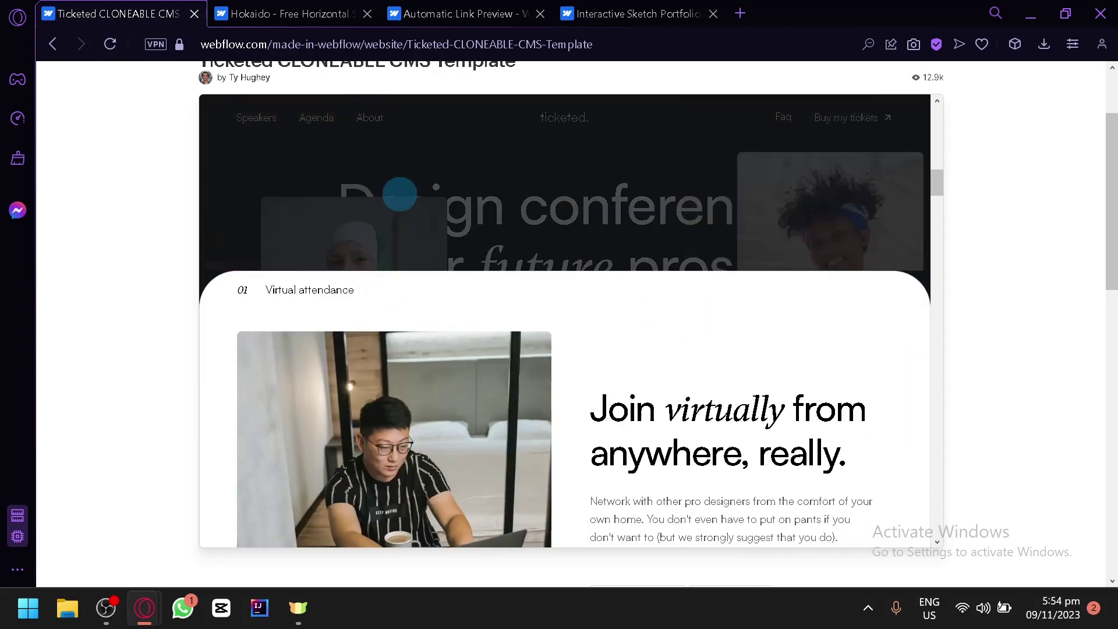
{"action": "scroll", "coordinate": [612, 279], "scroll_direction": "down", "scroll_amount": 5}
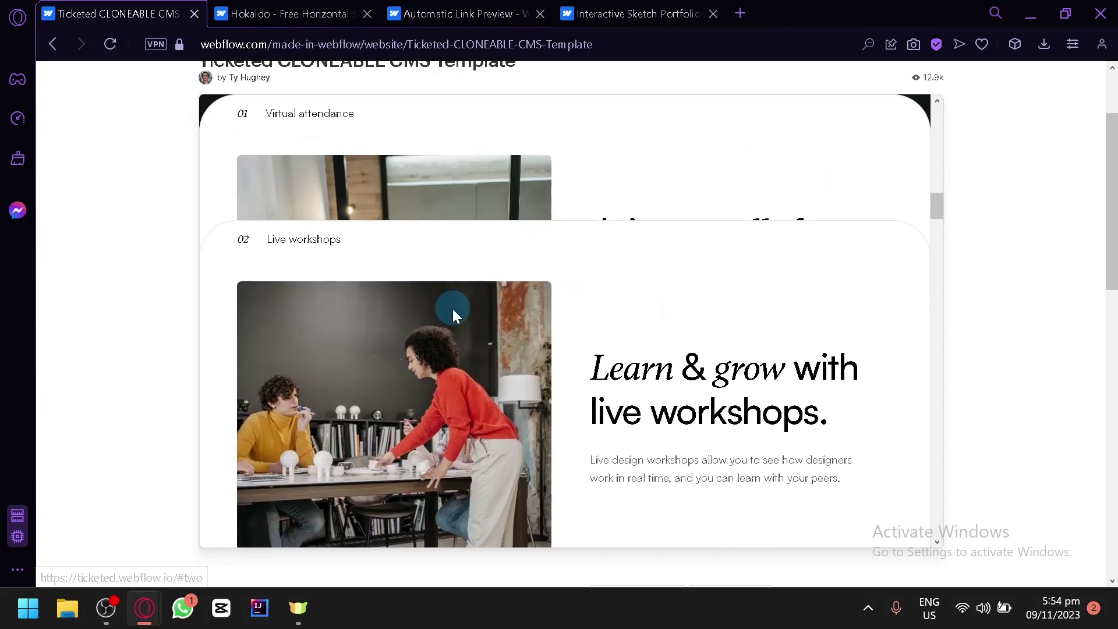
{"action": "scroll", "coordinate": [364, 176], "scroll_direction": "up", "scroll_amount": 3}
{"action": "scroll", "coordinate": [1107, 300], "scroll_direction": "down", "scroll_amount": 1}
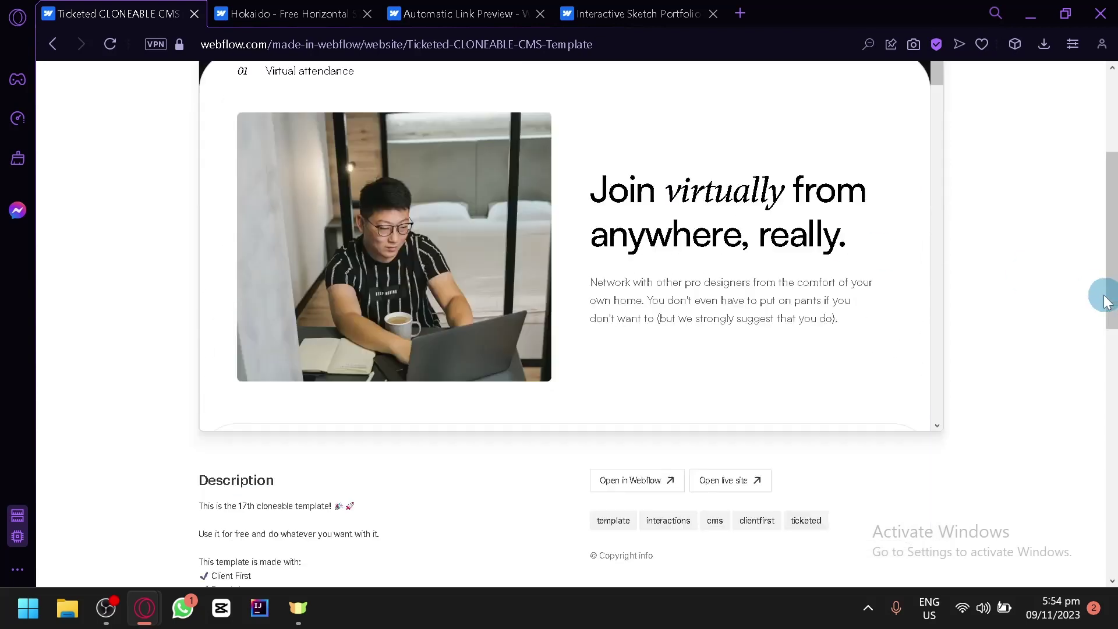
{"action": "scroll", "coordinate": [1030, 275], "scroll_direction": "up", "scroll_amount": 2}
{"action": "scroll", "coordinate": [458, 313], "scroll_direction": "down", "scroll_amount": 3}
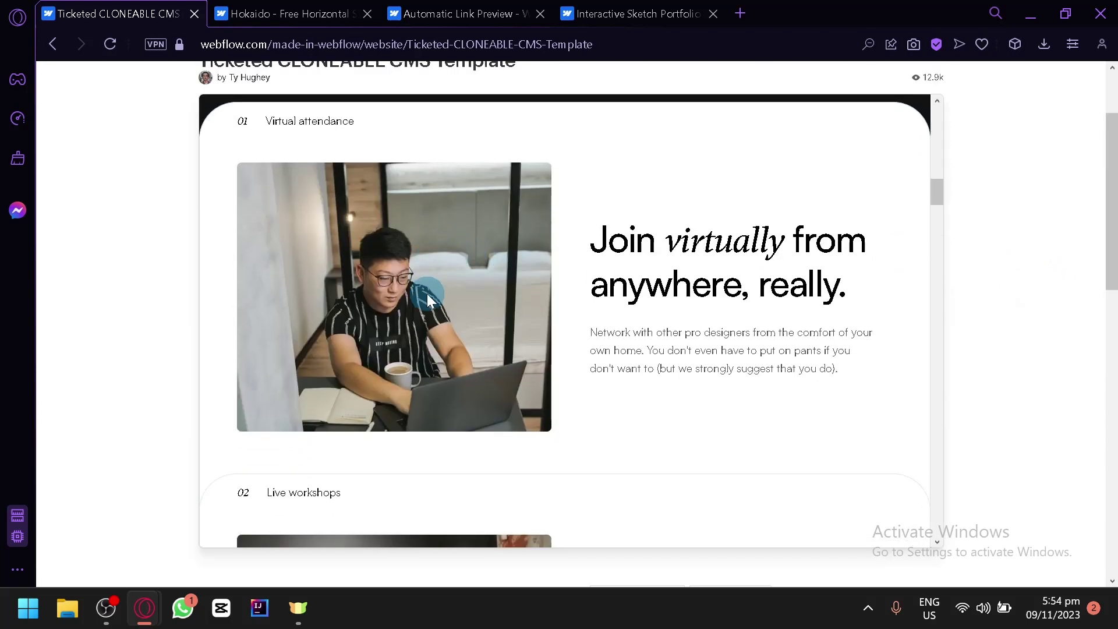
{"action": "scroll", "coordinate": [378, 266], "scroll_direction": "down", "scroll_amount": 2}
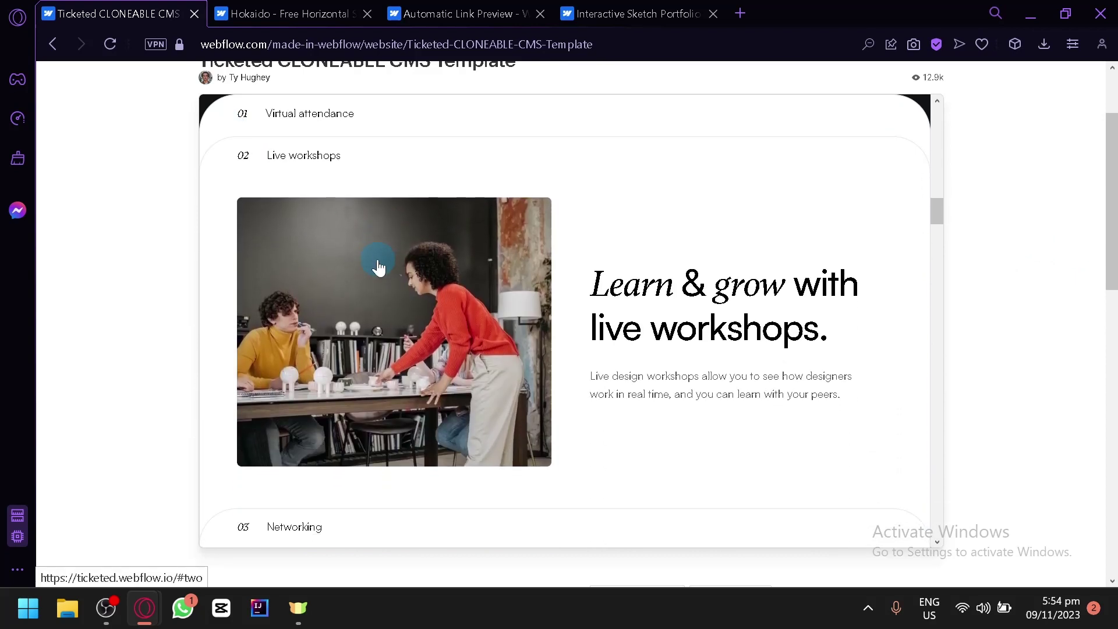
{"action": "scroll", "coordinate": [326, 204], "scroll_direction": "down", "scroll_amount": 5}
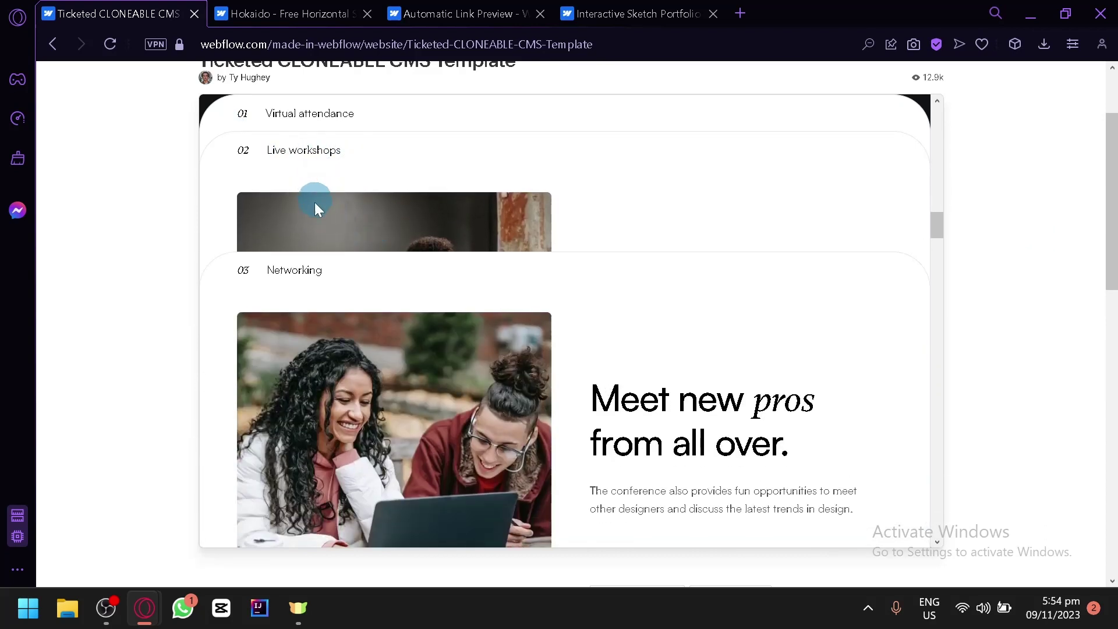
- Review the preview's speakers section and the moving "The only conference you need" text between the Speakers and Networking blocks
{"action": "scroll", "coordinate": [568, 273], "scroll_direction": "down", "scroll_amount": 10}
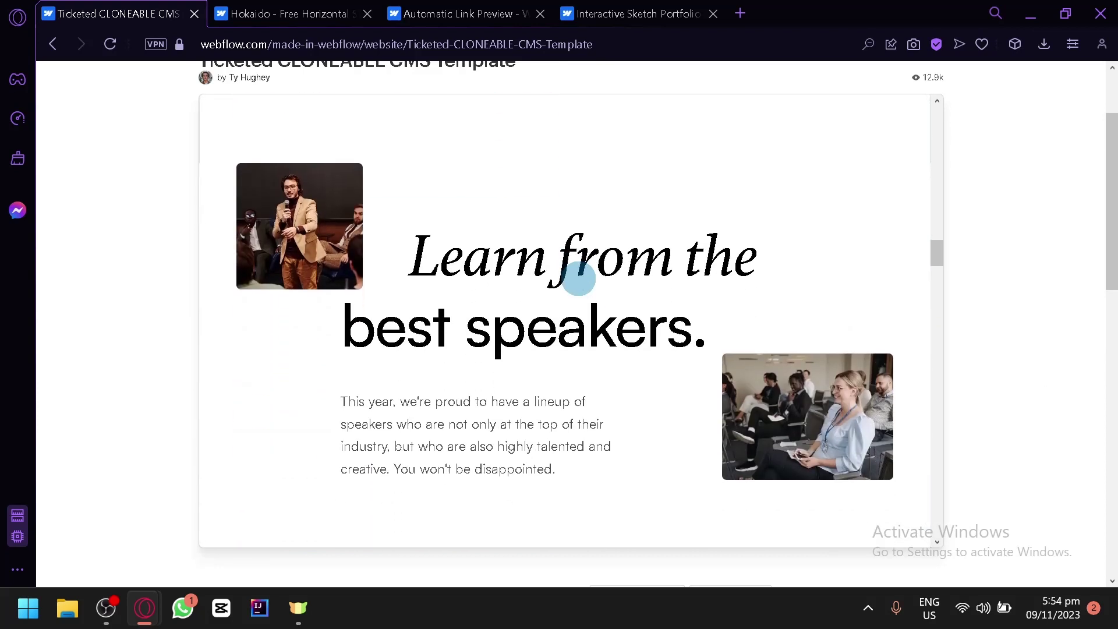
{"action": "scroll", "coordinate": [578, 278], "scroll_direction": "down", "scroll_amount": 10}
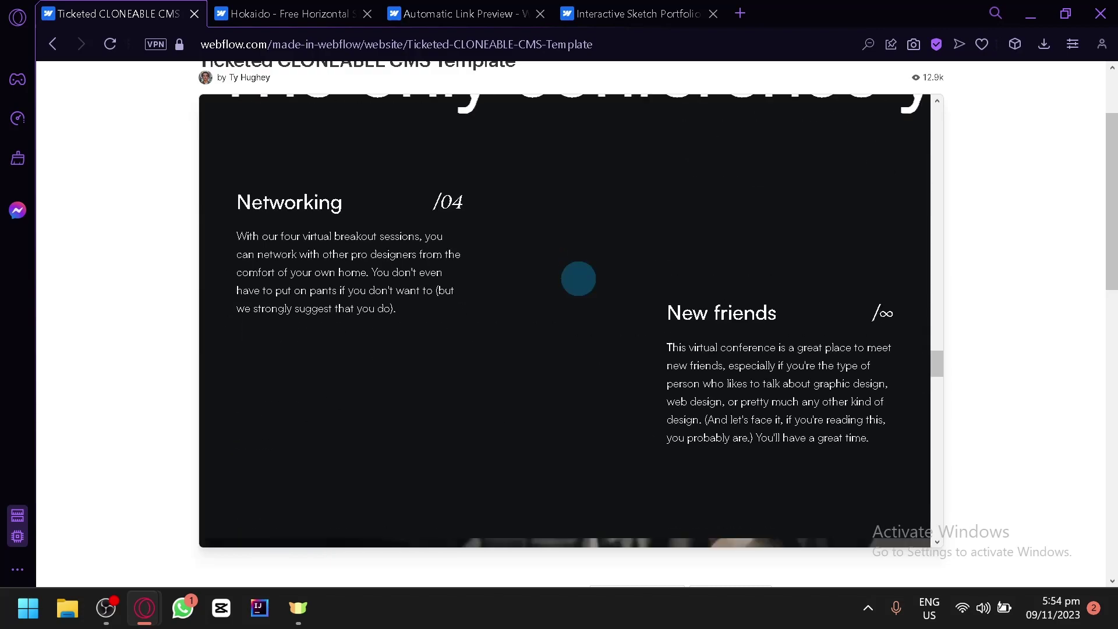
{"action": "scroll", "coordinate": [570, 278], "scroll_direction": "up", "scroll_amount": 8}
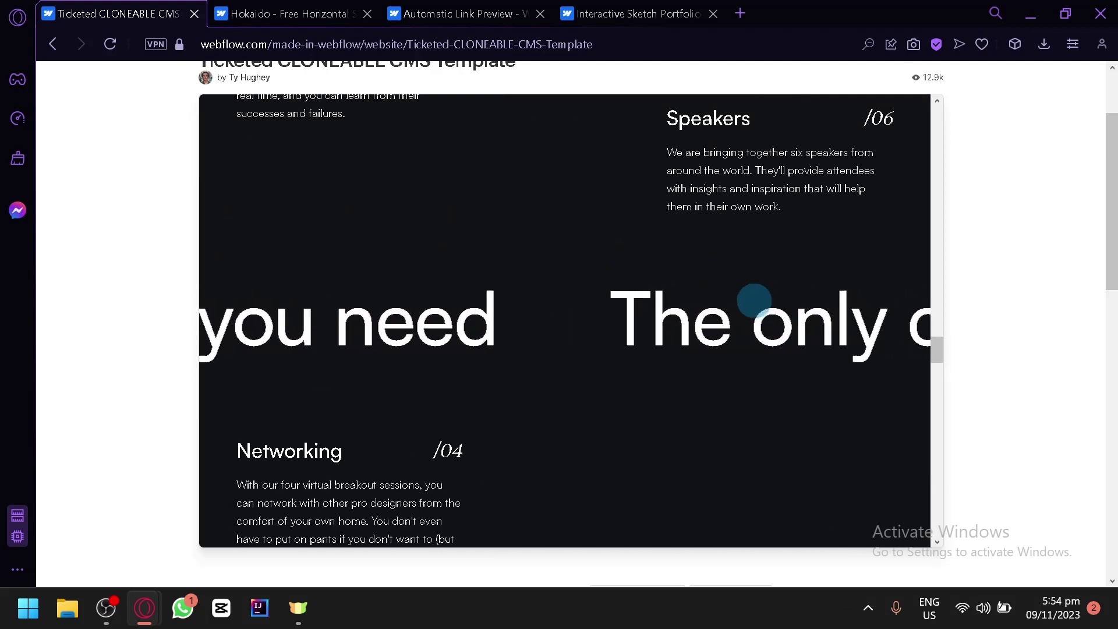
{"action": "double_click", "coordinate": [839, 340]}
{"action": "double_click", "coordinate": [831, 372]}
{"action": "left_click", "coordinate": [827, 389]}
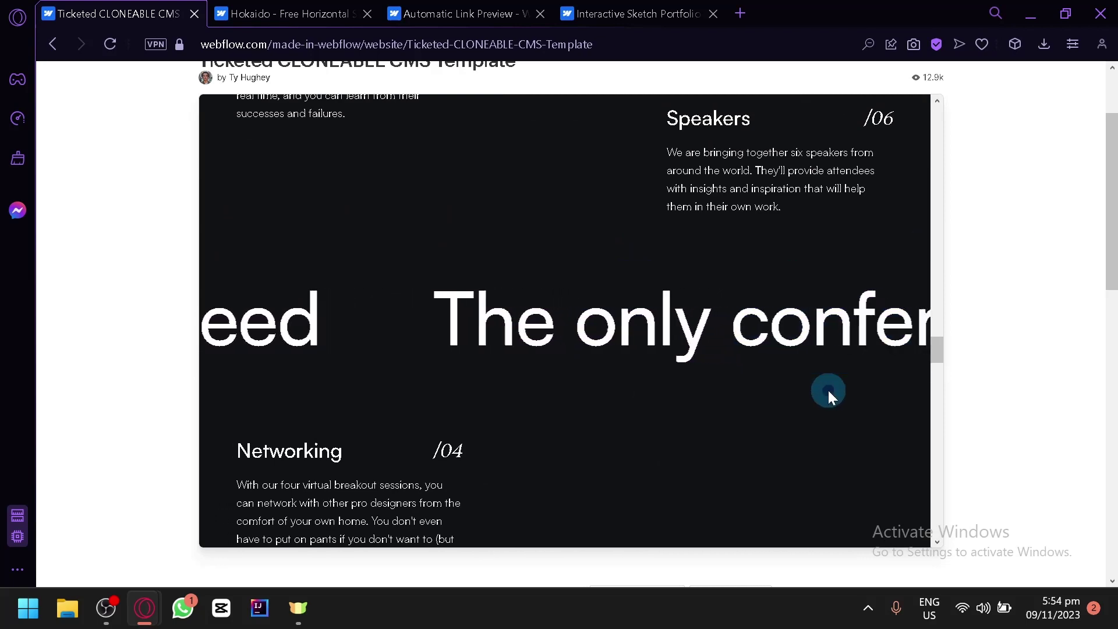
- Review the "An agenda filled with knowledge" section of the Ticketed preview
{"action": "scroll", "coordinate": [828, 390], "scroll_direction": "down", "scroll_amount": 7}
{"action": "scroll", "coordinate": [603, 358], "scroll_direction": "down", "scroll_amount": 10}
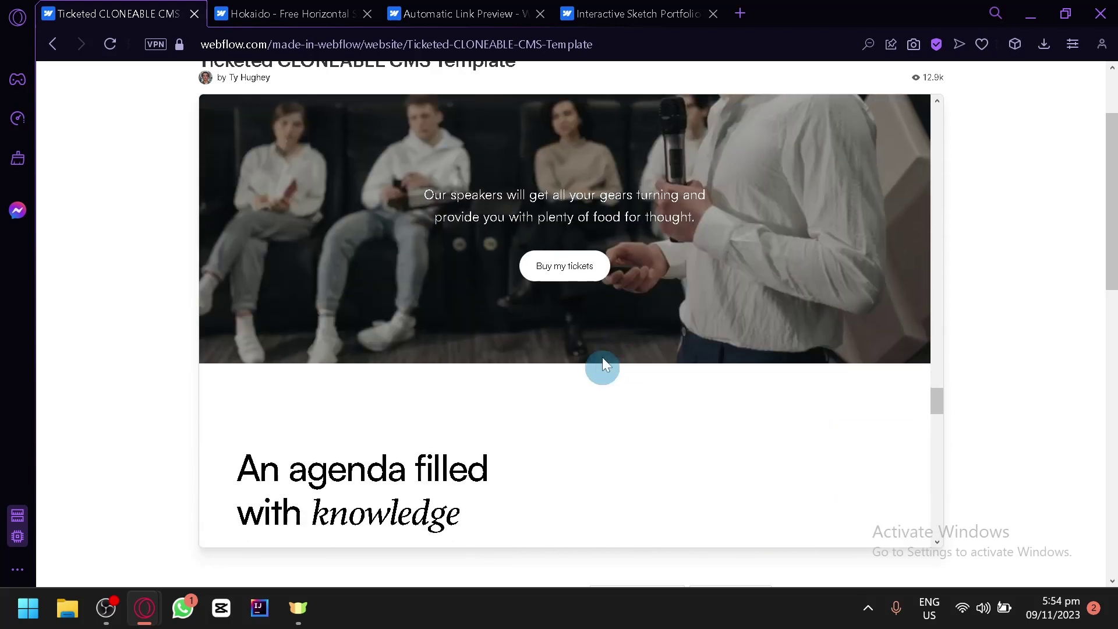
{"action": "scroll", "coordinate": [599, 284], "scroll_direction": "down", "scroll_amount": 5}
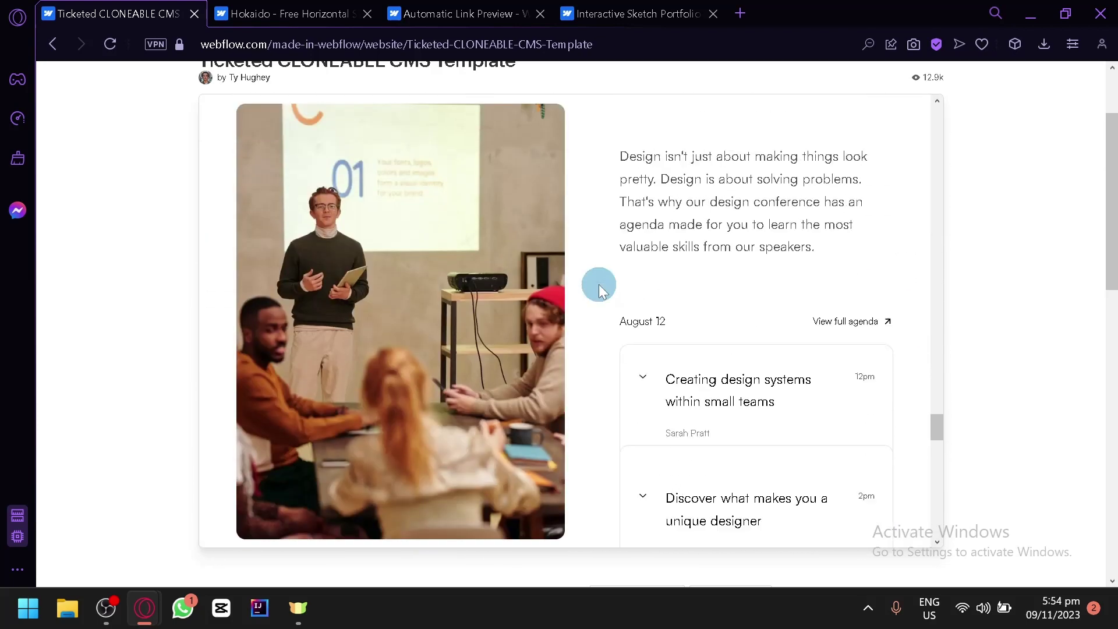
{"action": "scroll", "coordinate": [575, 256], "scroll_direction": "up", "scroll_amount": 5}
{"action": "scroll", "coordinate": [404, 282], "scroll_direction": "up", "scroll_amount": 4}
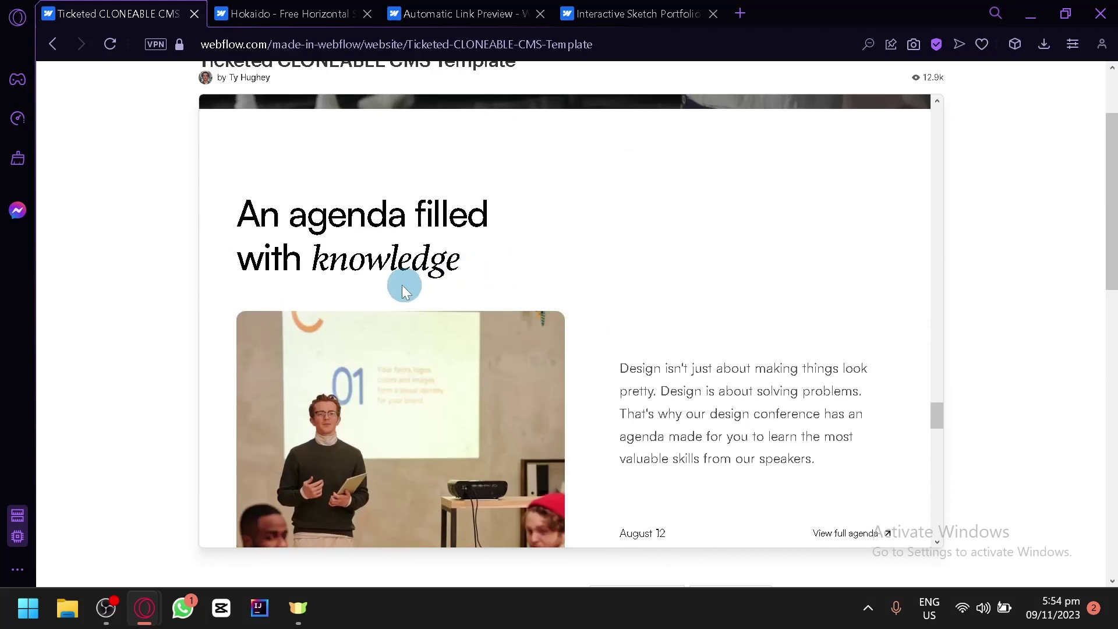
- Examine how the agenda photo behaves while the August 12 and August 13 session lists scroll beside it
{"action": "scroll", "coordinate": [858, 399], "scroll_direction": "down", "scroll_amount": 4}
{"action": "scroll", "coordinate": [725, 284], "scroll_direction": "down", "scroll_amount": 7}
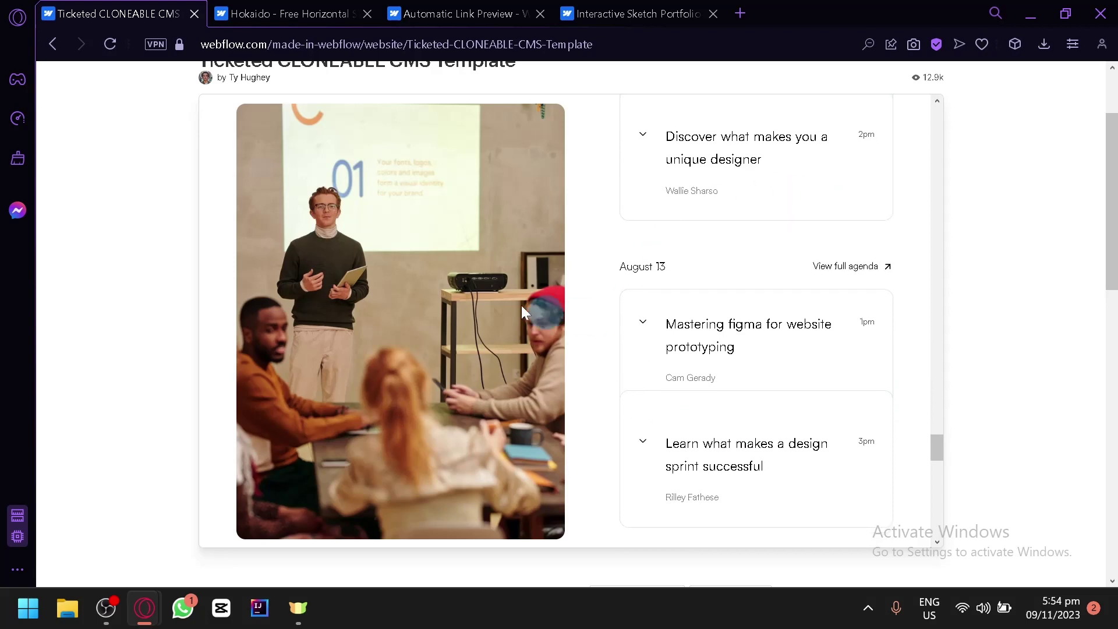
{"action": "scroll", "coordinate": [522, 305], "scroll_direction": "down", "scroll_amount": 1}
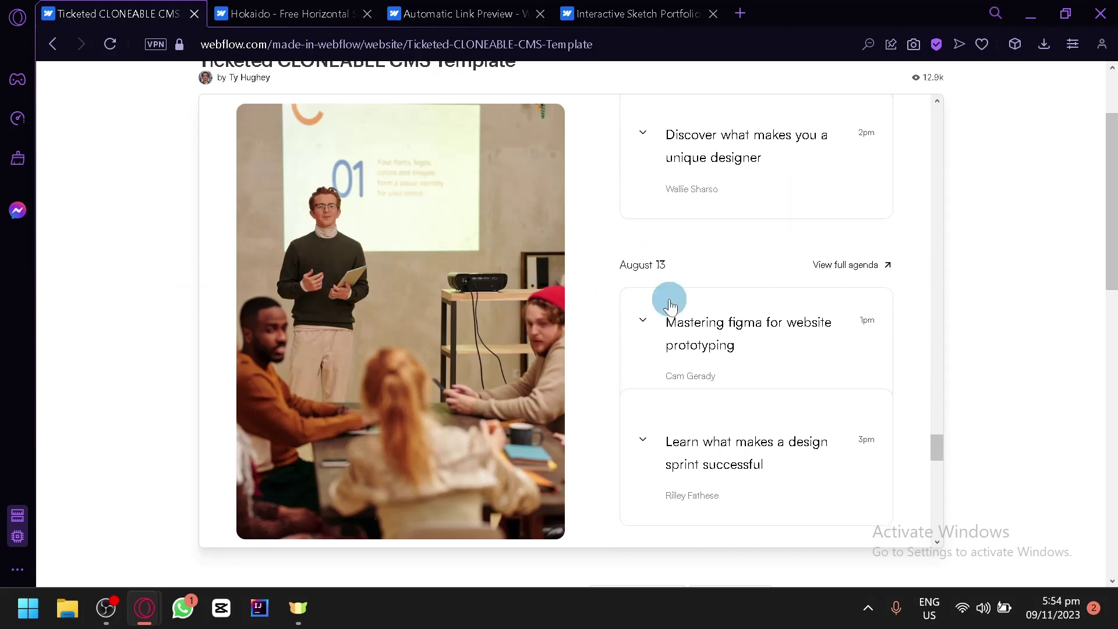
{"action": "scroll", "coordinate": [504, 227], "scroll_direction": "up", "scroll_amount": 12}
{"action": "scroll", "coordinate": [565, 116], "scroll_direction": "down", "scroll_amount": 9}
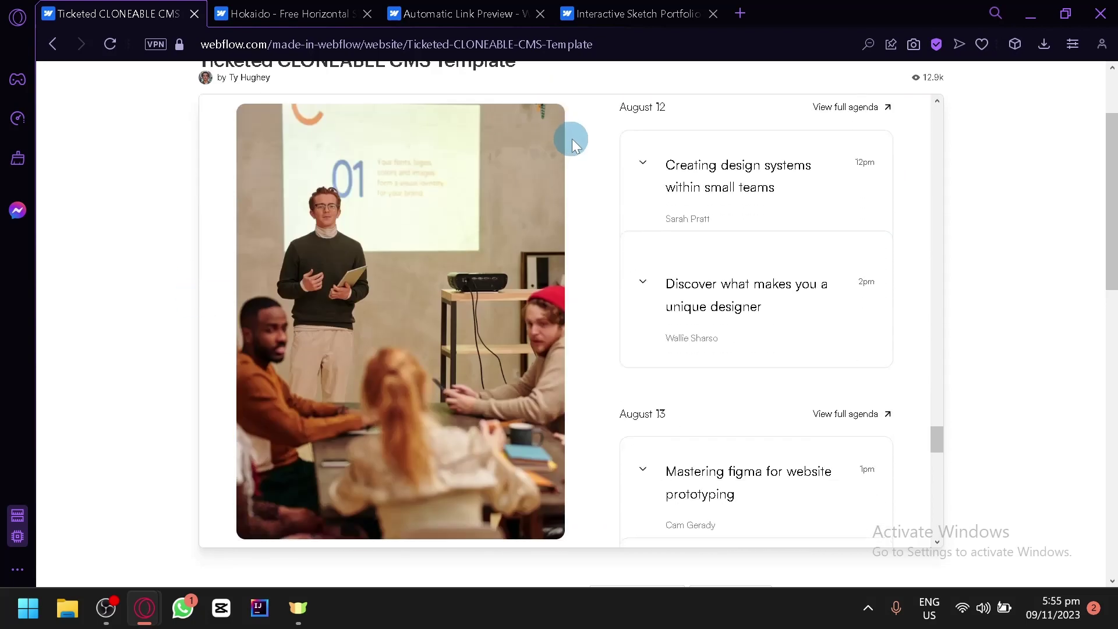
{"action": "scroll", "coordinate": [721, 233], "scroll_direction": "down", "scroll_amount": 3}
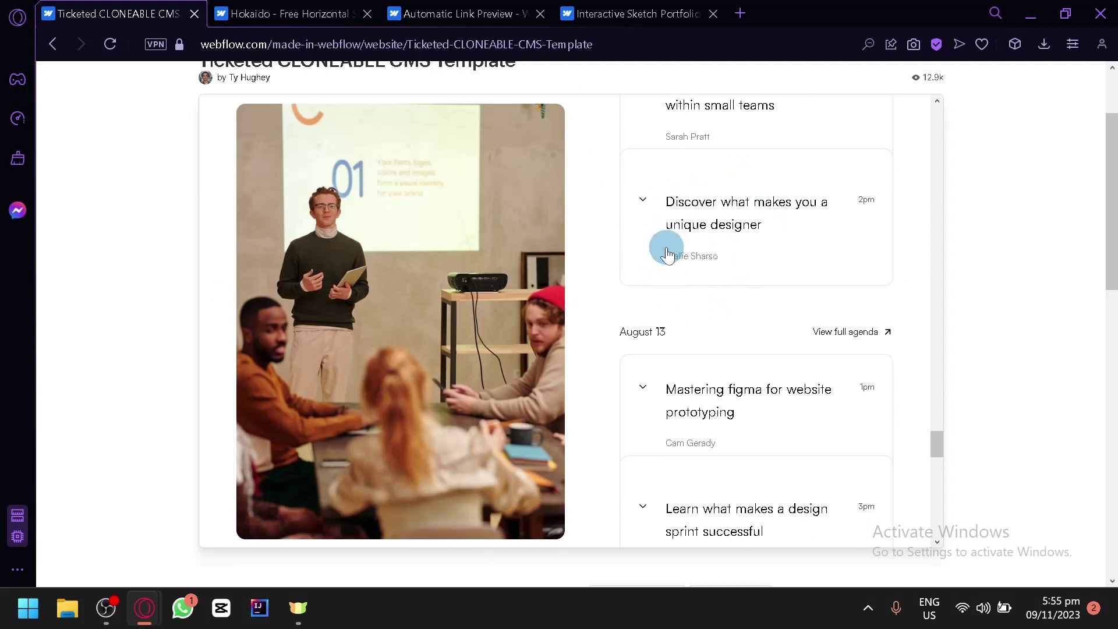
{"action": "scroll", "coordinate": [666, 252], "scroll_direction": "down", "scroll_amount": 5}
{"action": "scroll", "coordinate": [666, 253], "scroll_direction": "up", "scroll_amount": 5}
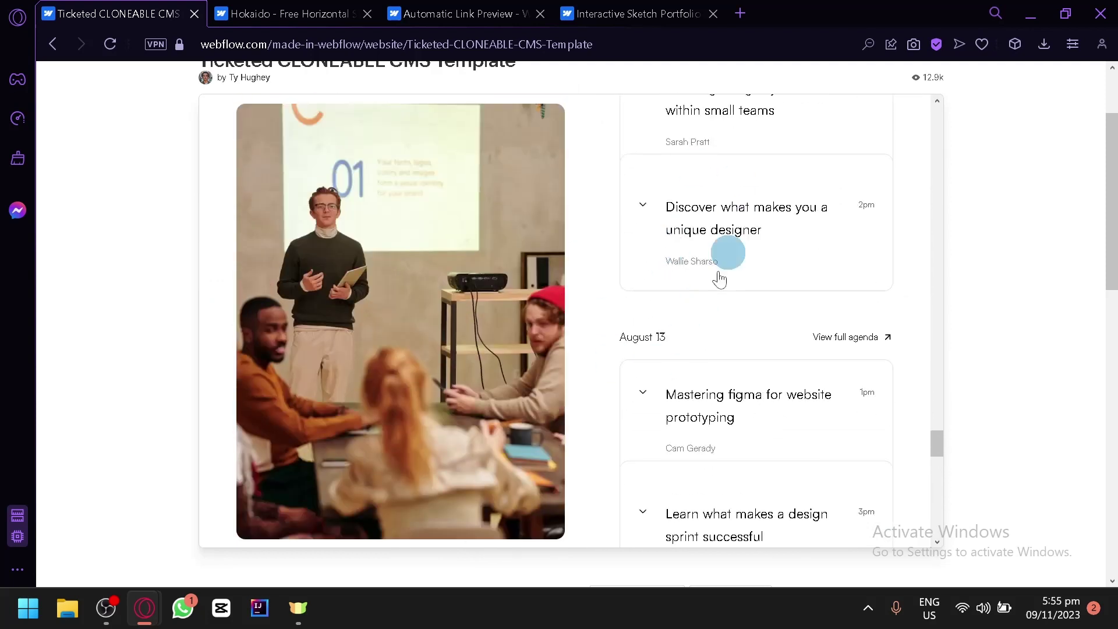
- Try the FAQ accordion in the Ticketed preview by expanding and collapsing the "How many speakers are there?" answer
{"action": "scroll", "coordinate": [740, 346], "scroll_direction": "down", "scroll_amount": 6}
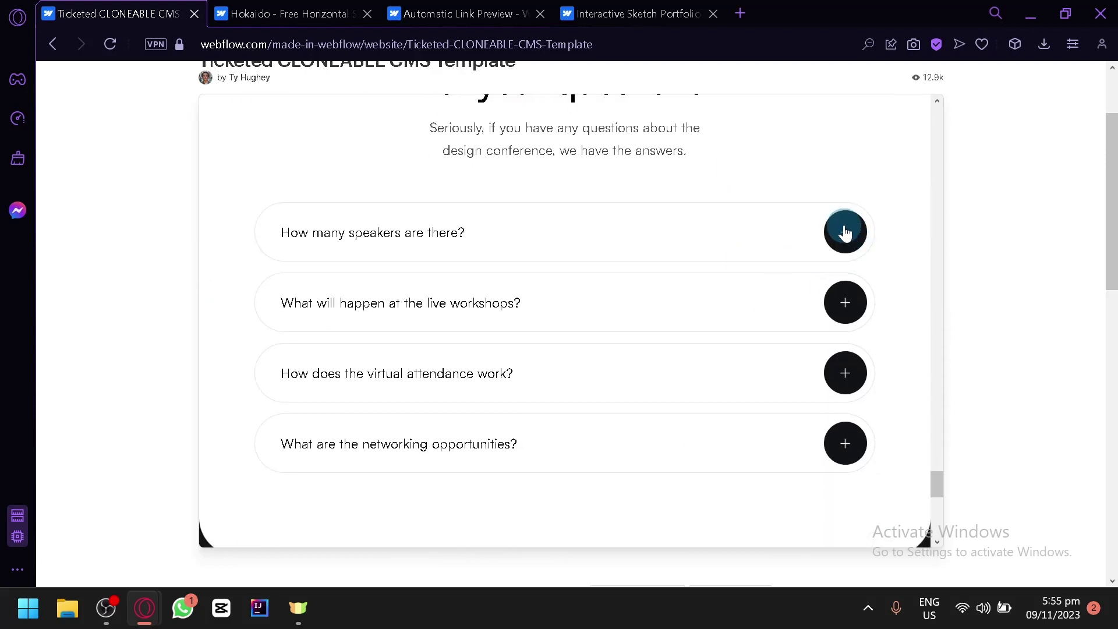
{"action": "left_click", "coordinate": [844, 232]}
{"action": "left_click", "coordinate": [838, 239]}
{"action": "left_click", "coordinate": [833, 303]}
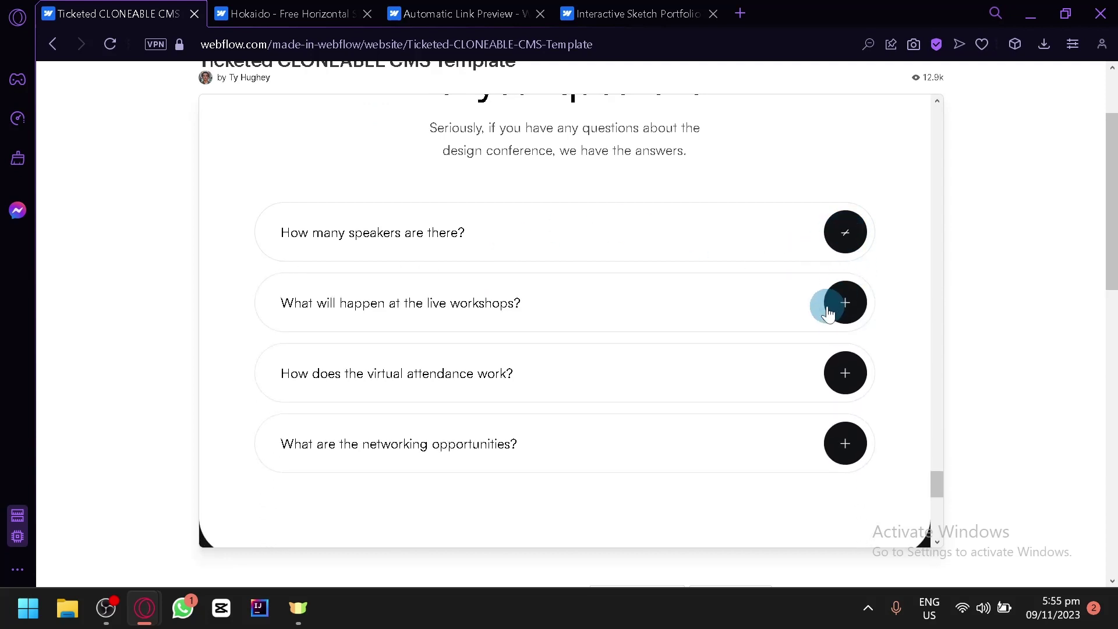
- Examine the Ticketed preview's footer, then the name and photo animations in its Speaker lineup section
{"action": "scroll", "coordinate": [837, 305], "scroll_direction": "down", "scroll_amount": 15}
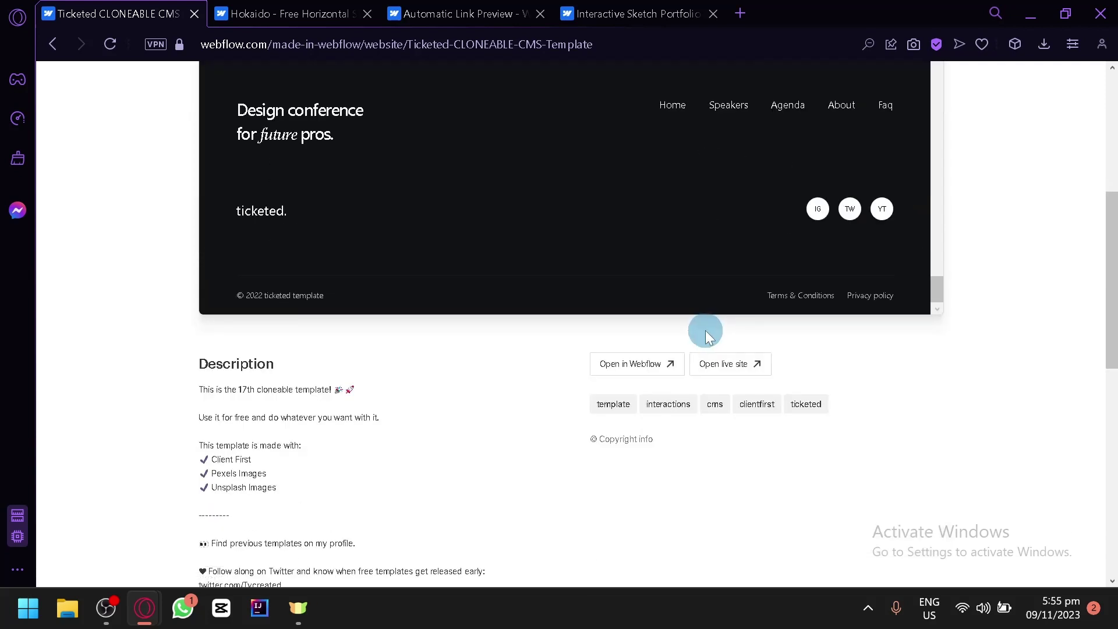
{"action": "scroll", "coordinate": [705, 330], "scroll_direction": "up", "scroll_amount": 5}
{"action": "scroll", "coordinate": [703, 452], "scroll_direction": "up", "scroll_amount": 8}
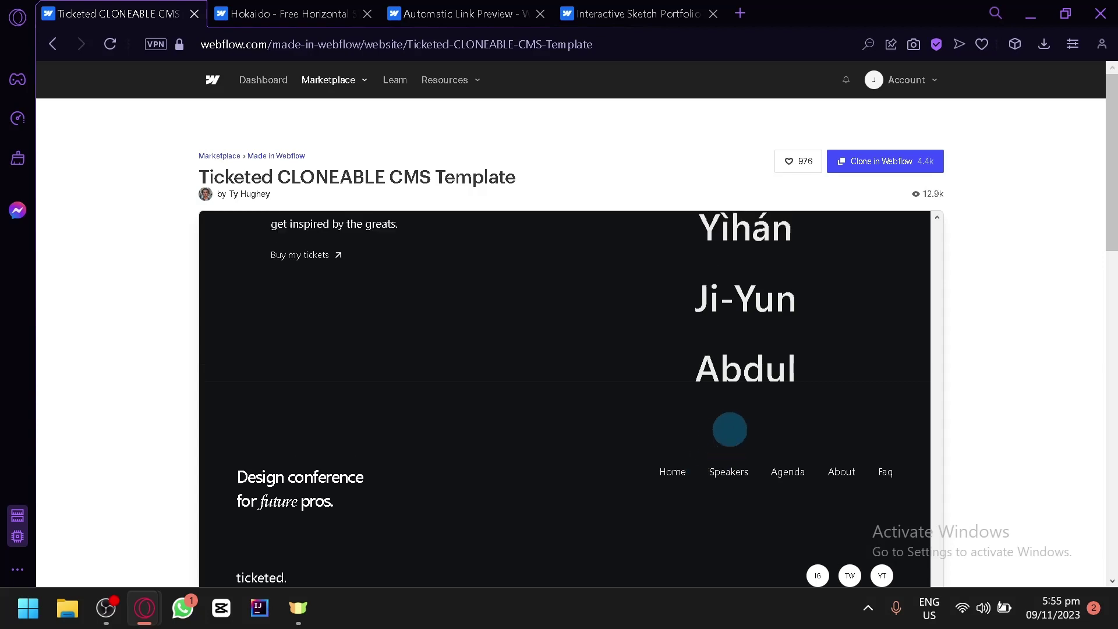
{"action": "scroll", "coordinate": [746, 414], "scroll_direction": "up", "scroll_amount": 10}
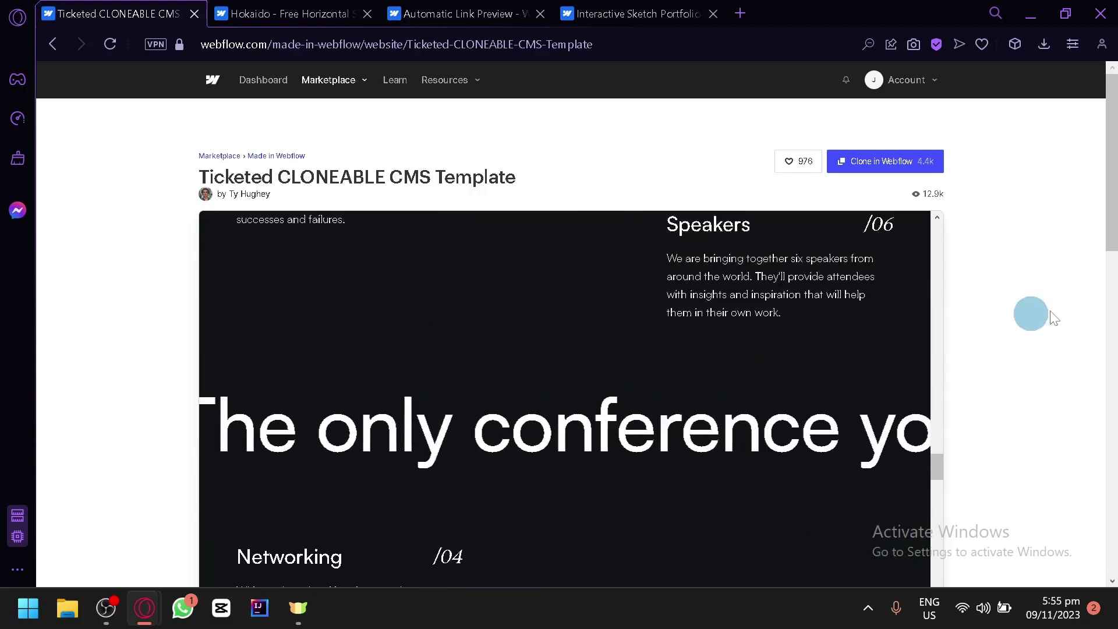
{"action": "scroll", "coordinate": [997, 315], "scroll_direction": "down", "scroll_amount": 2}
{"action": "scroll", "coordinate": [997, 316], "scroll_direction": "up", "scroll_amount": 1}
{"action": "scroll", "coordinate": [612, 337], "scroll_direction": "up", "scroll_amount": 10}
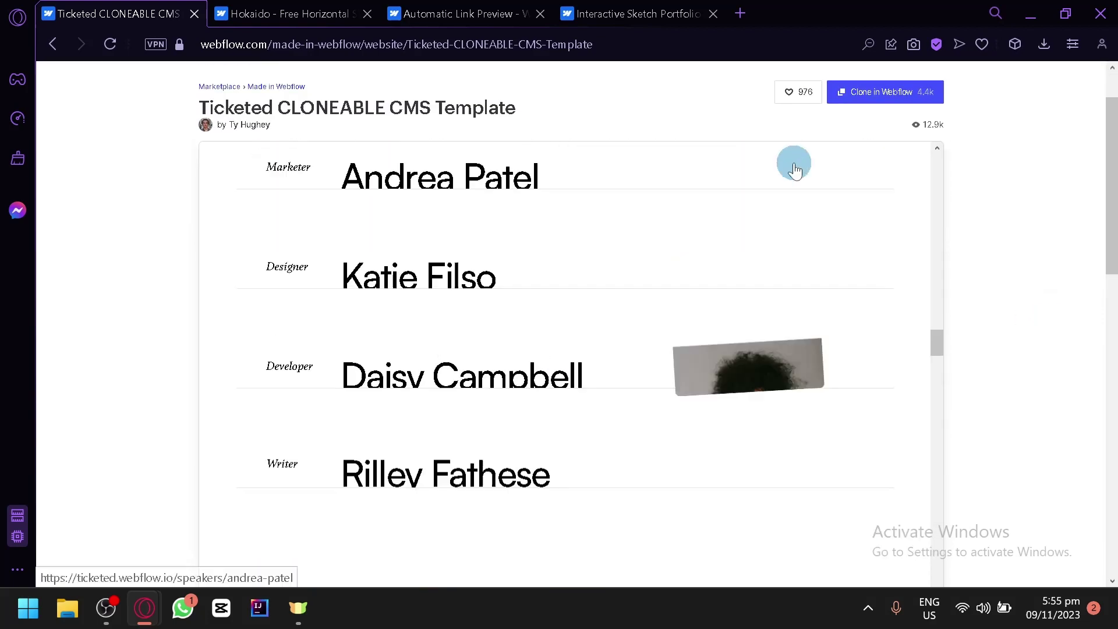
{"action": "scroll", "coordinate": [767, 304], "scroll_direction": "up", "scroll_amount": 2}
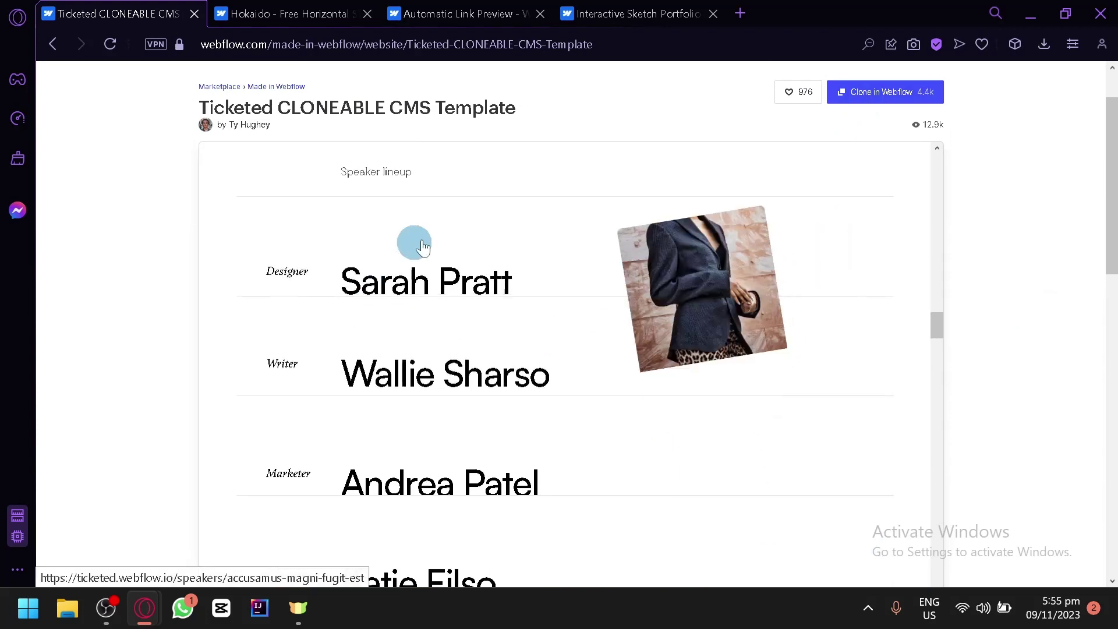
{"action": "scroll", "coordinate": [387, 354], "scroll_direction": "up", "scroll_amount": 3}
{"action": "scroll", "coordinate": [395, 342], "scroll_direction": "down", "scroll_amount": 4}
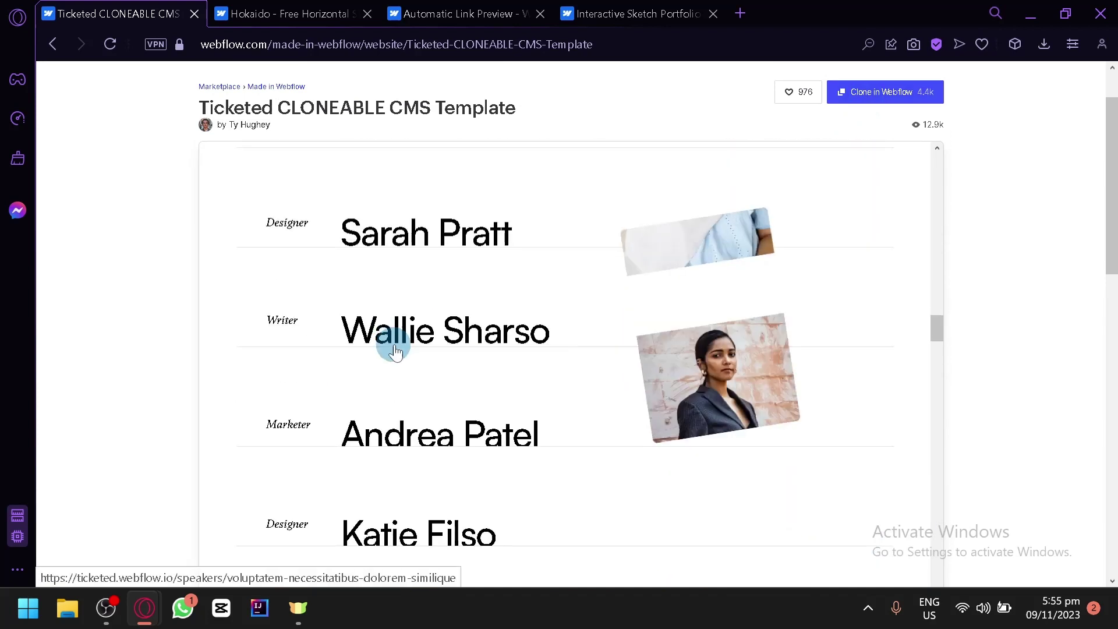
{"action": "scroll", "coordinate": [407, 239], "scroll_direction": "down", "scroll_amount": 2}
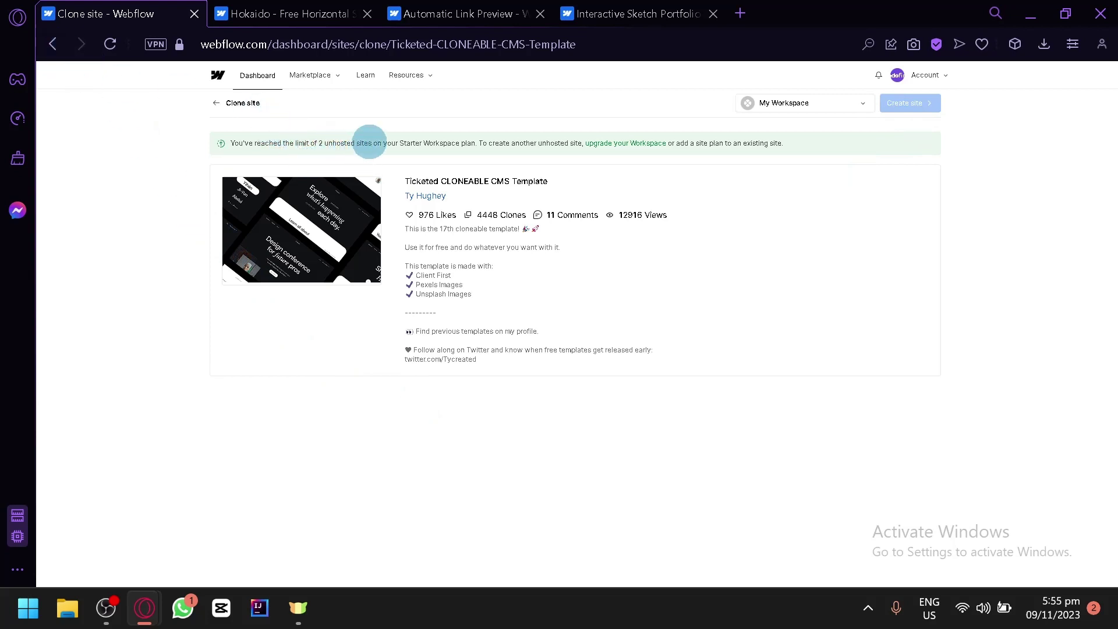
- Check the workspace options for cloning the Ticketed template, then close that page to move on to the Hokaido template
{"action": "left_click", "coordinate": [799, 104]}
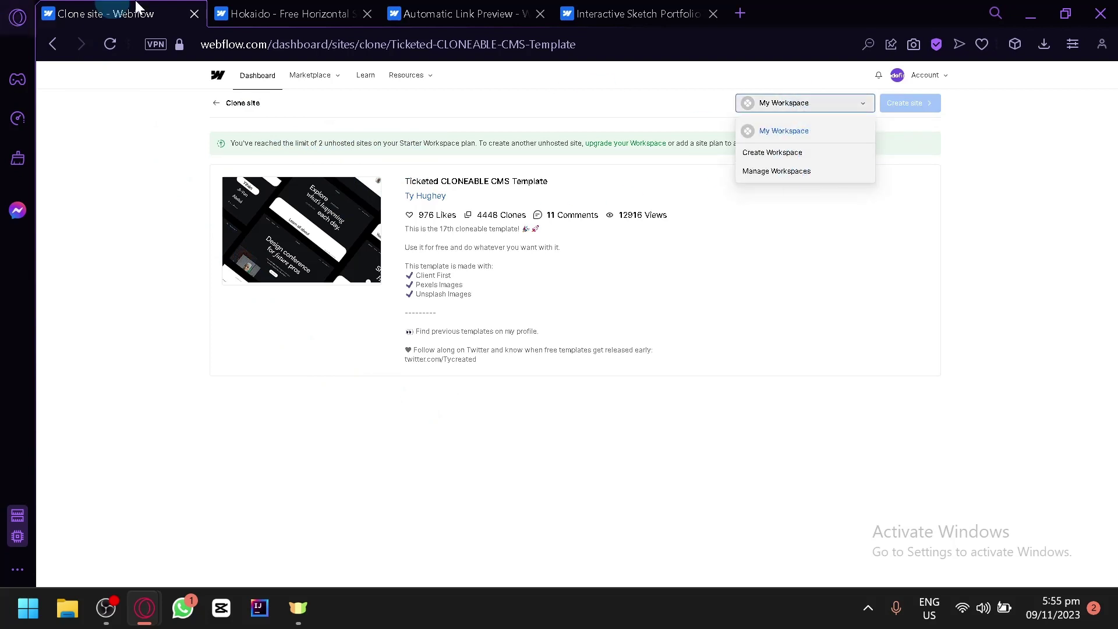
{"action": "left_click", "coordinate": [53, 54]}
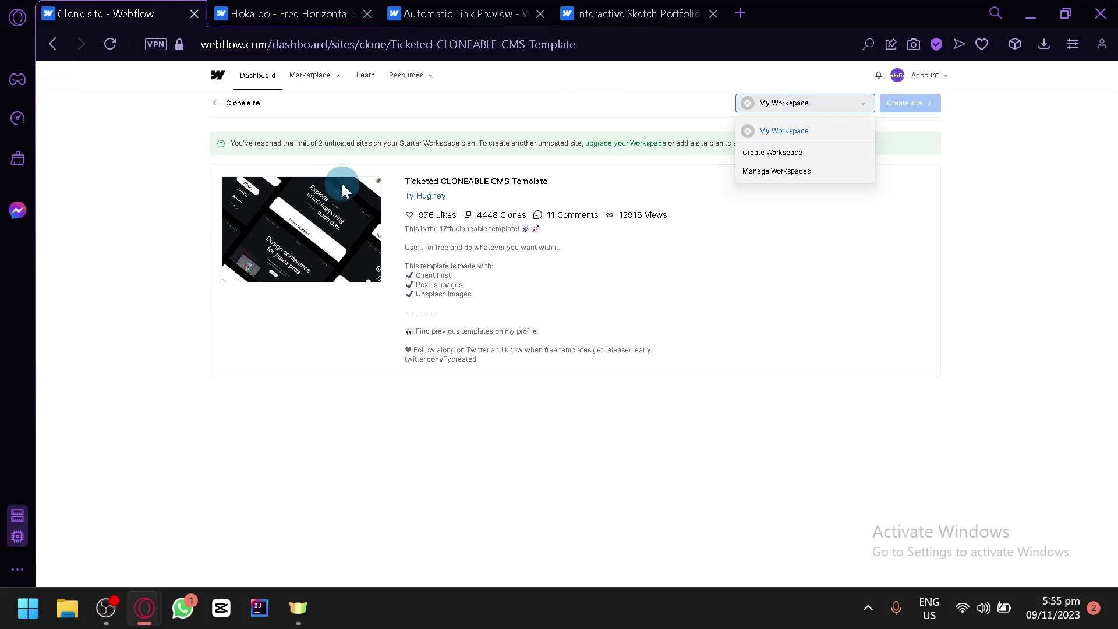
{"action": "left_click", "coordinate": [195, 13]}
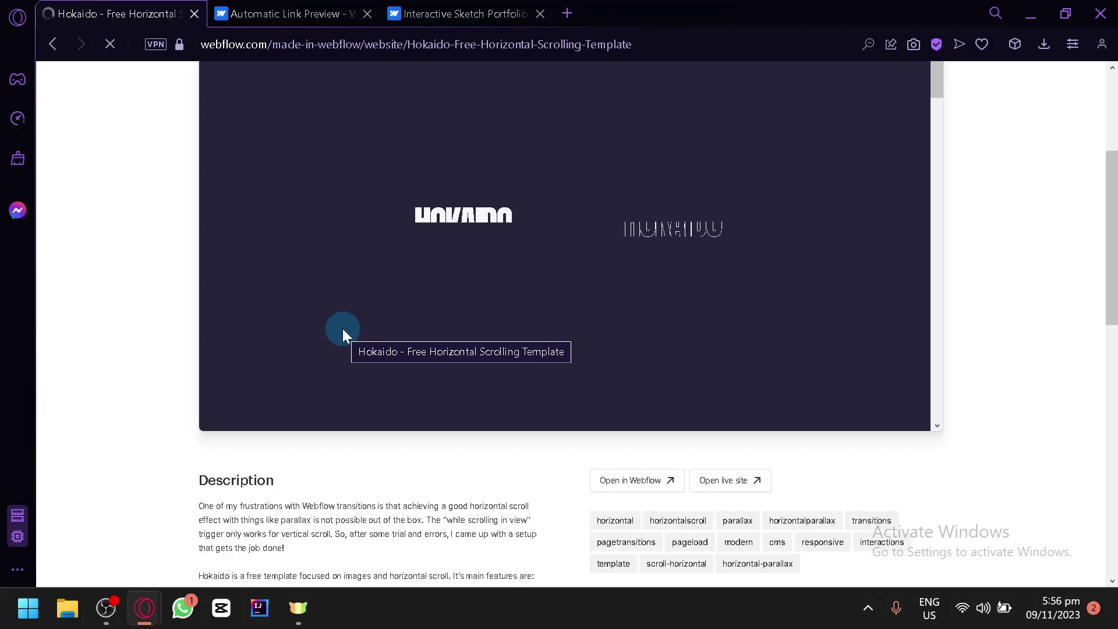
- Examine the horizontal scrolling between the Fight Club and The Dark Knight projects in the Hokaido preview
{"action": "scroll", "coordinate": [1033, 263], "scroll_direction": "up", "scroll_amount": 4}
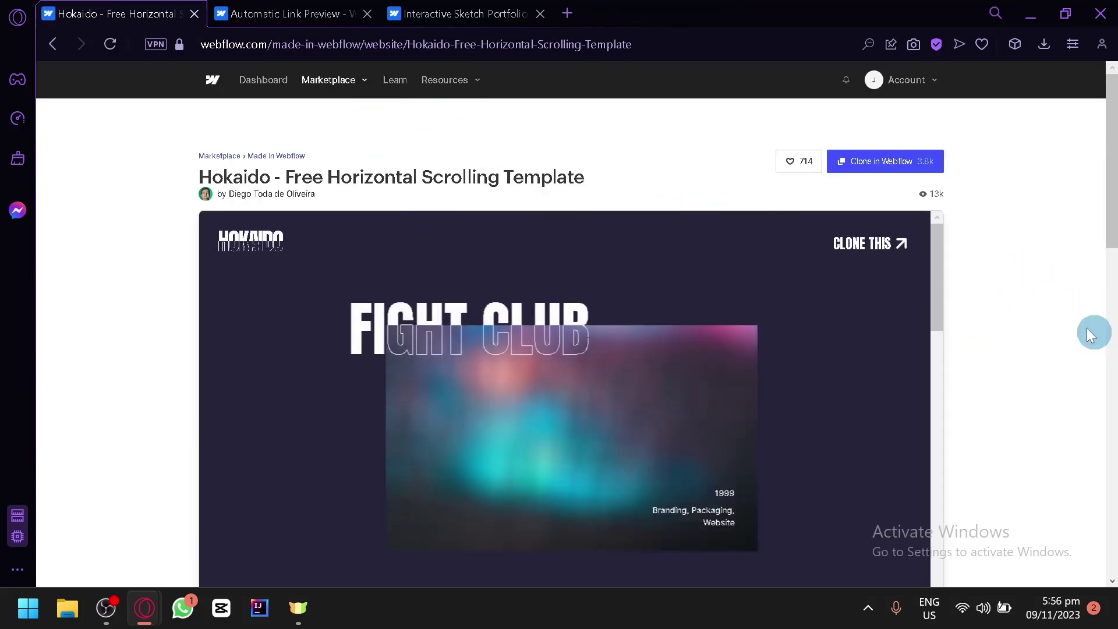
{"action": "scroll", "coordinate": [1042, 329], "scroll_direction": "down", "scroll_amount": 2}
{"action": "scroll", "coordinate": [671, 293], "scroll_direction": "down", "scroll_amount": 3}
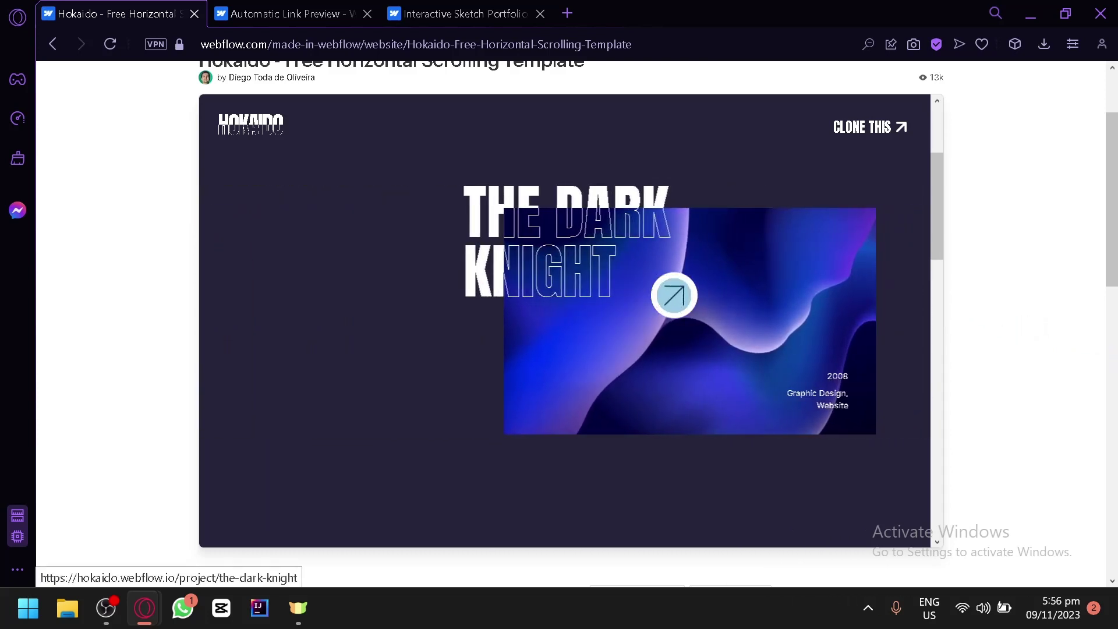
{"action": "scroll", "coordinate": [674, 296], "scroll_direction": "up", "scroll_amount": 3}
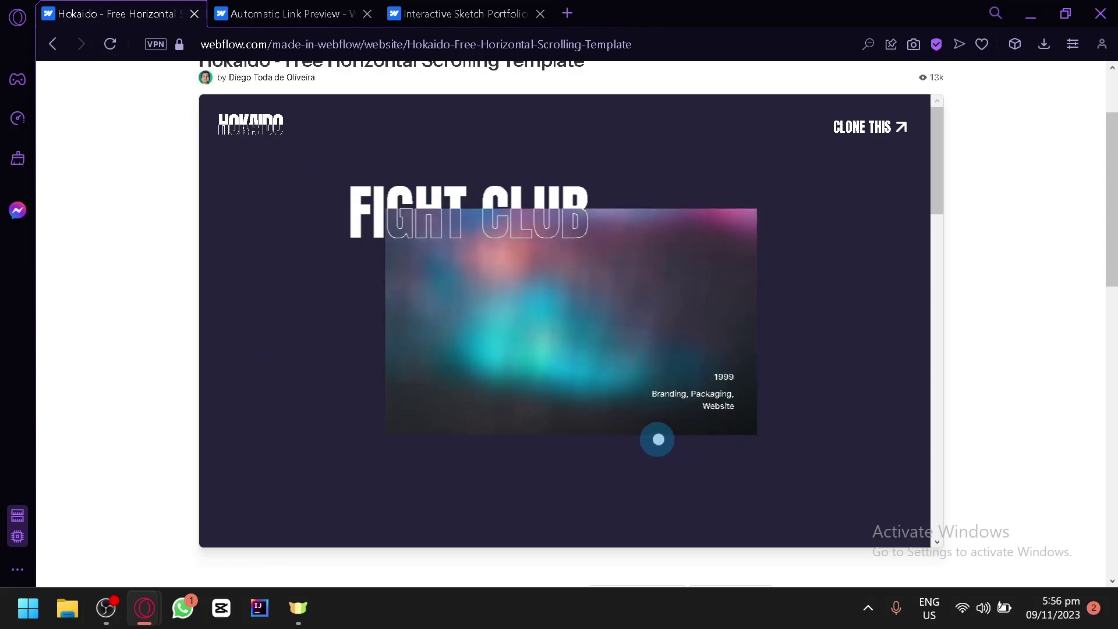
{"action": "scroll", "coordinate": [658, 440], "scroll_direction": "down", "scroll_amount": 3}
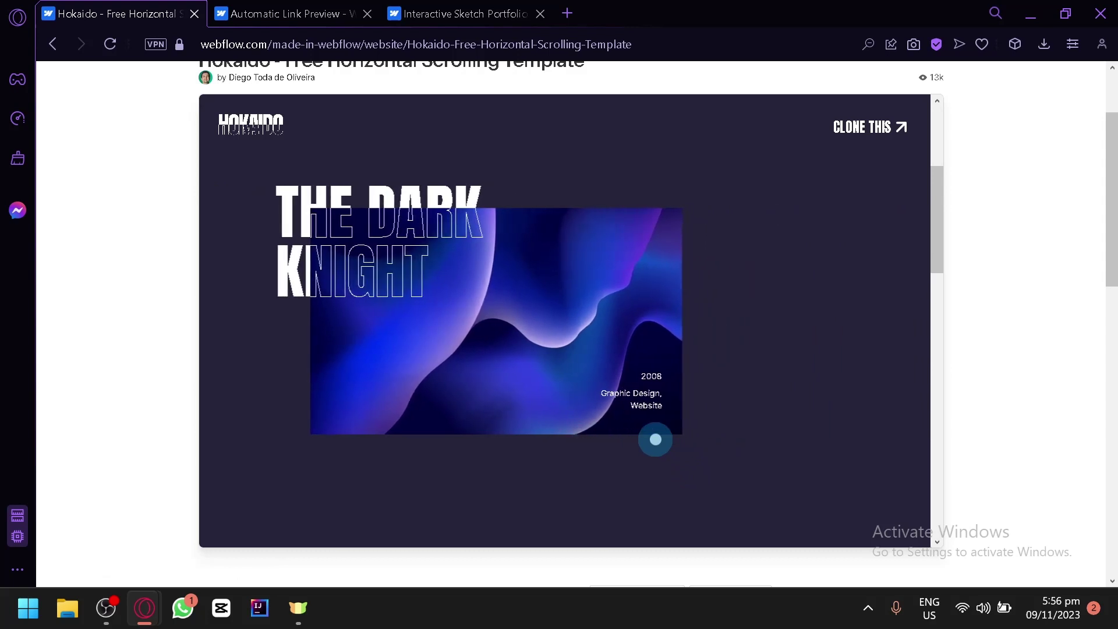
{"action": "scroll", "coordinate": [655, 440], "scroll_direction": "up", "scroll_amount": 2}
{"action": "scroll", "coordinate": [656, 440], "scroll_direction": "down", "scroll_amount": 4}
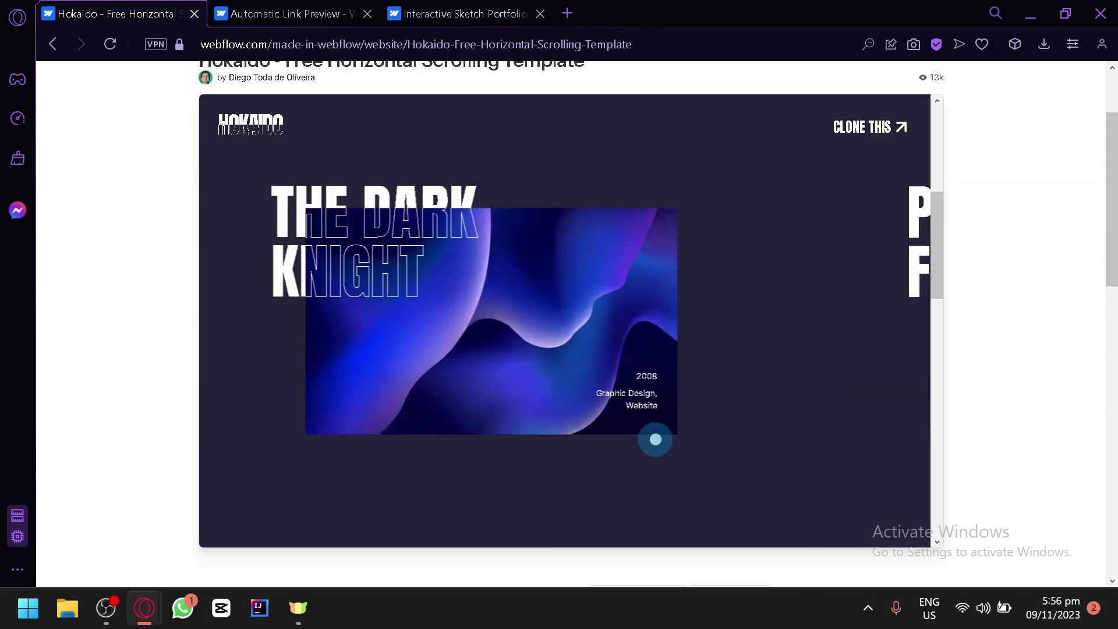
- Review the remaining projects in the Hokaido preview, including Back to the Future, through to the About the Template section
{"action": "scroll", "coordinate": [656, 440], "scroll_direction": "up", "scroll_amount": 2}
{"action": "scroll", "coordinate": [655, 439], "scroll_direction": "down", "scroll_amount": 4}
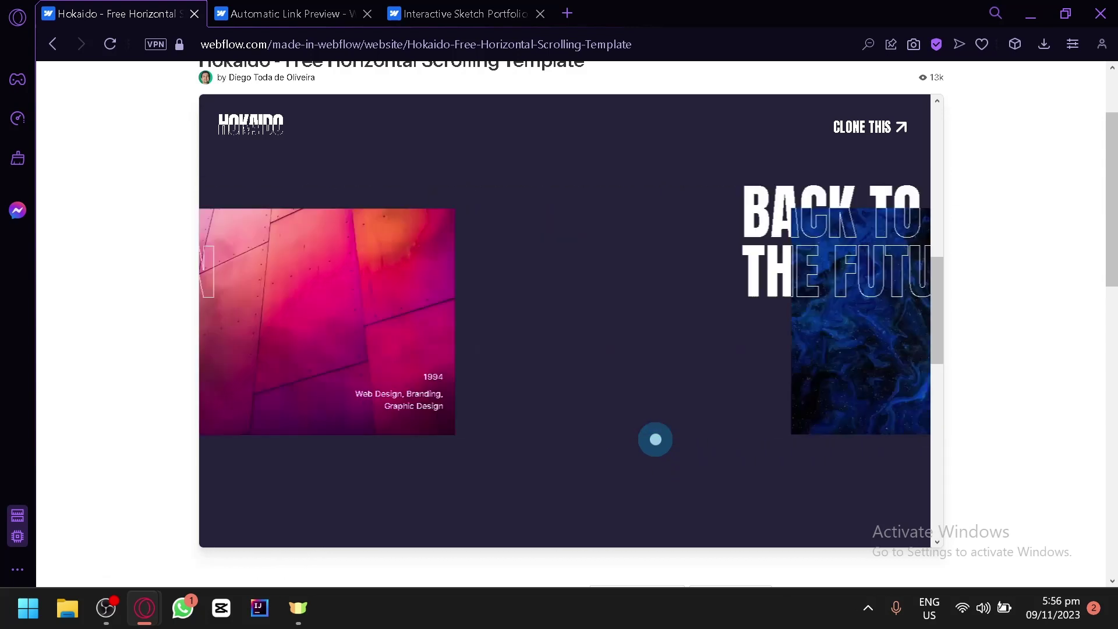
{"action": "scroll", "coordinate": [656, 440], "scroll_direction": "down", "scroll_amount": 4}
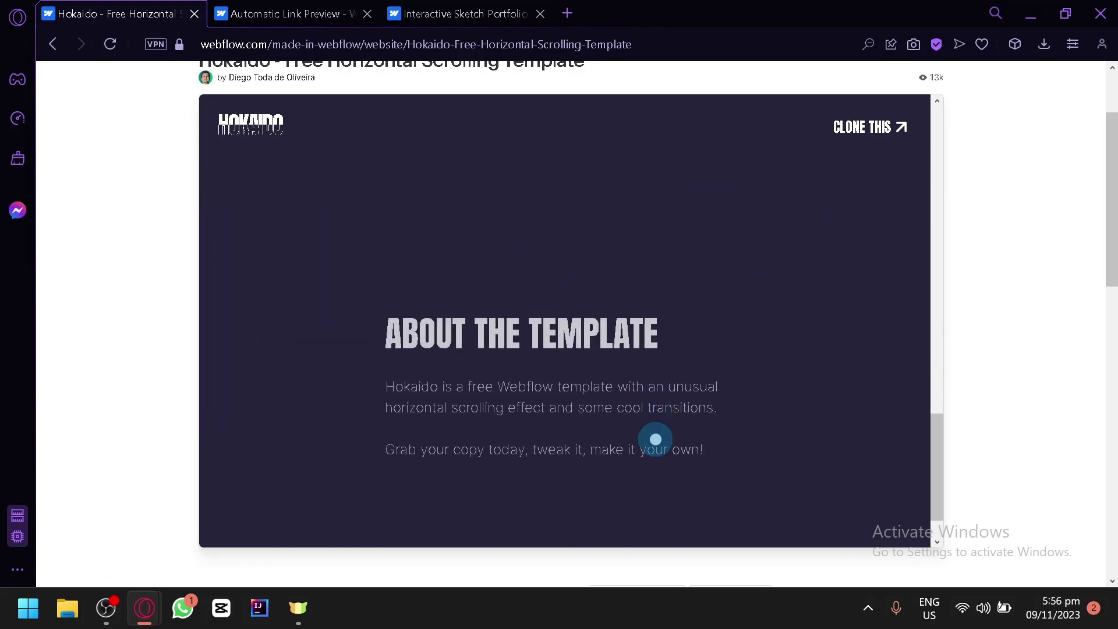
{"action": "scroll", "coordinate": [656, 439], "scroll_direction": "up", "scroll_amount": 2}
{"action": "scroll", "coordinate": [654, 439], "scroll_direction": "down", "scroll_amount": 4}
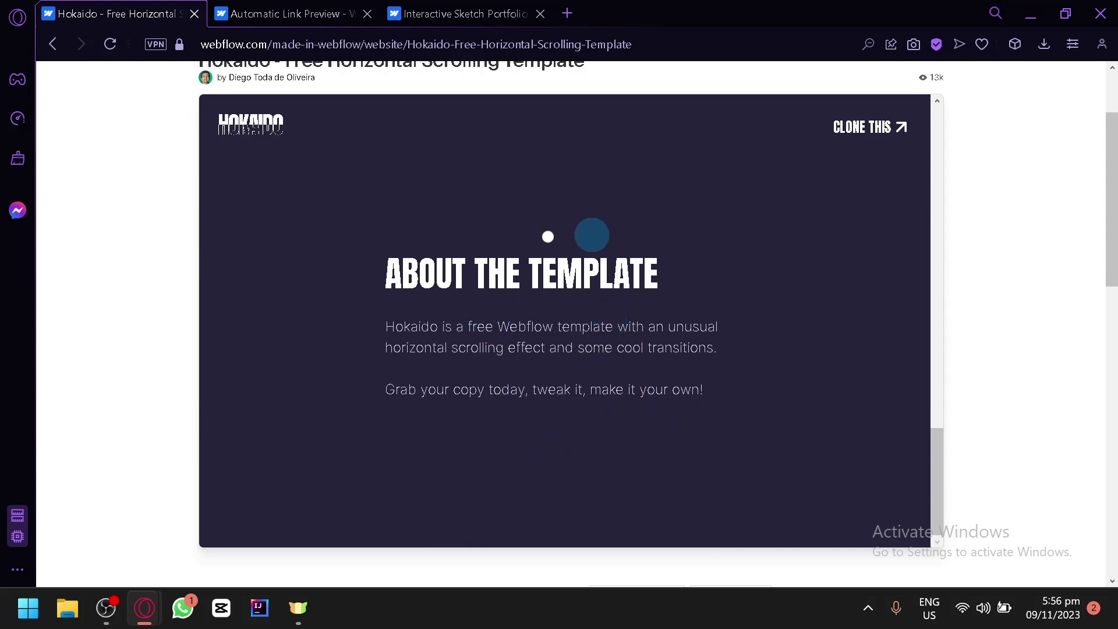
- Open the Fight Club project in the Hokaido preview and review its title animation and client, year and services details
{"action": "scroll", "coordinate": [583, 271], "scroll_direction": "up", "scroll_amount": 6}
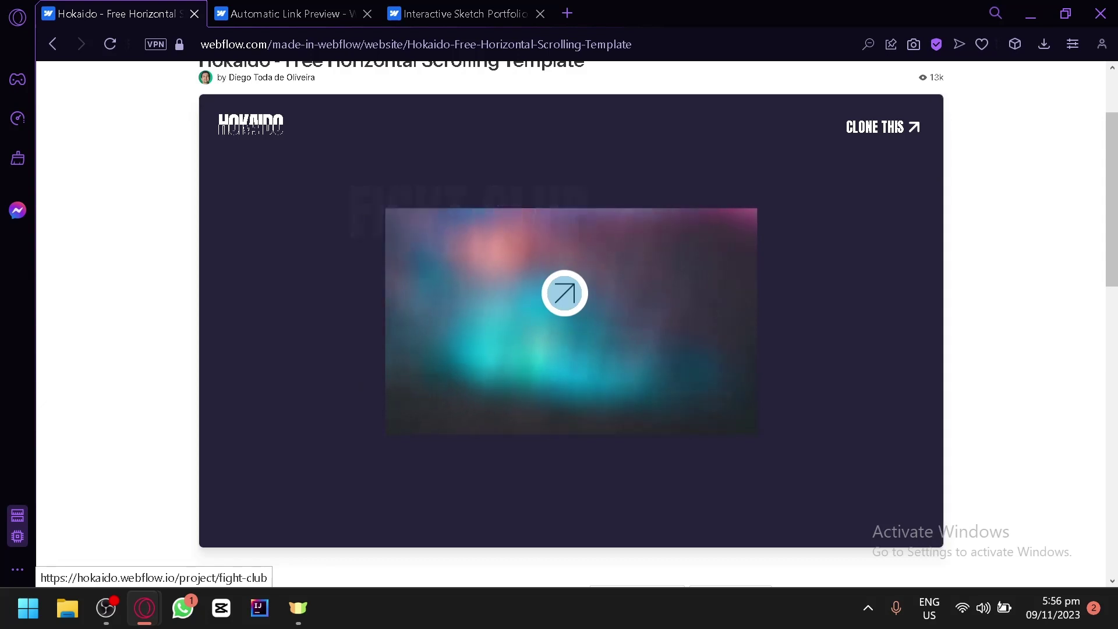
{"action": "left_click", "coordinate": [564, 292]}
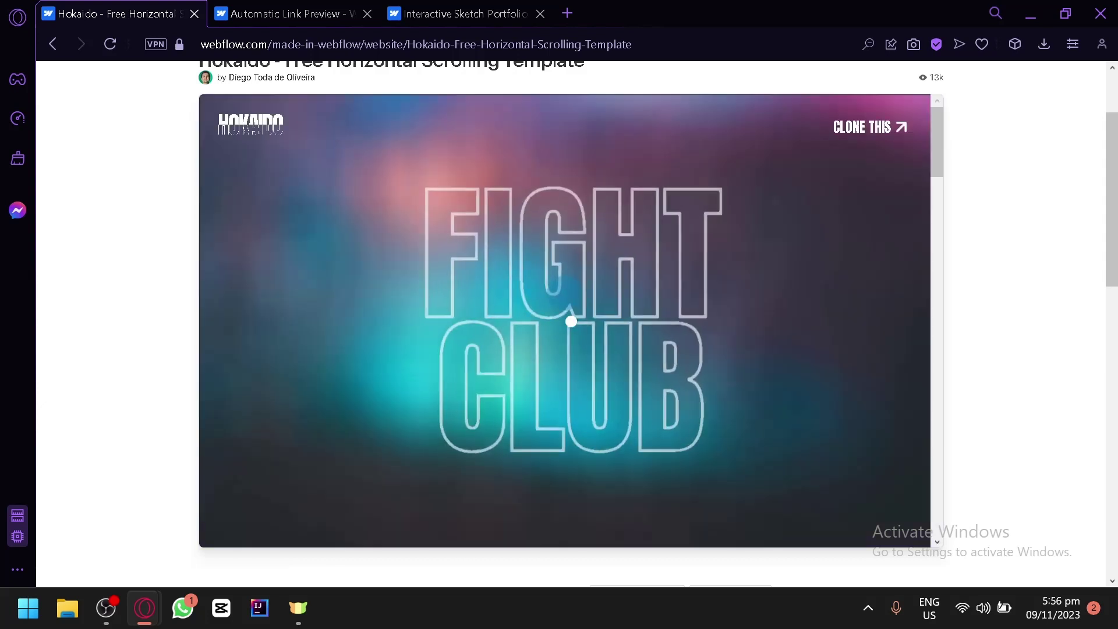
{"action": "scroll", "coordinate": [571, 319], "scroll_direction": "down", "scroll_amount": 3}
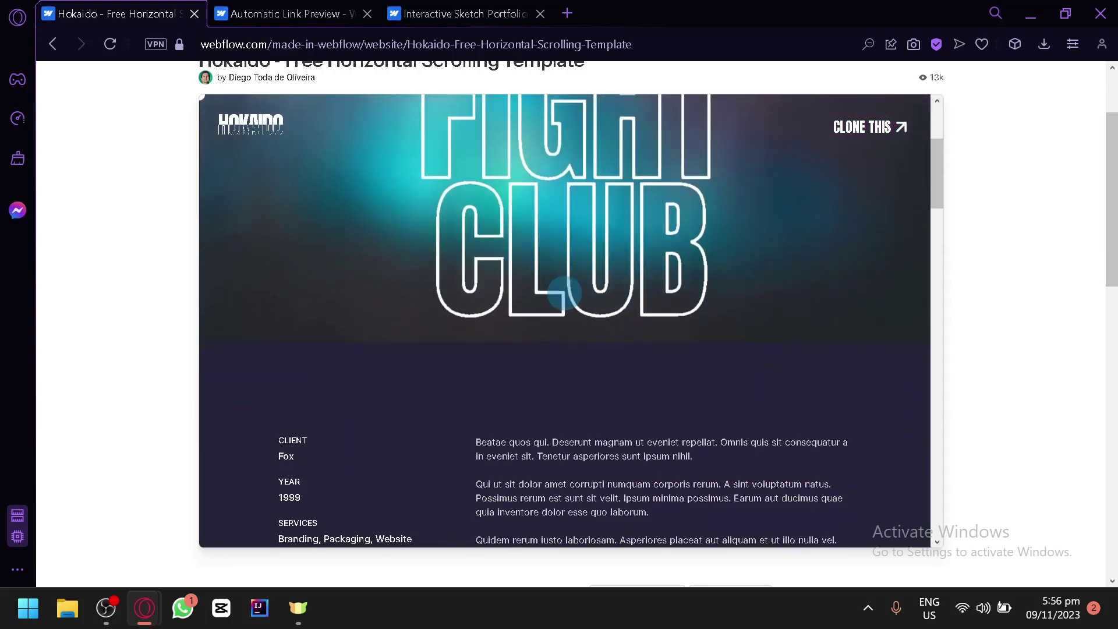
{"action": "scroll", "coordinate": [564, 293], "scroll_direction": "down", "scroll_amount": 3}
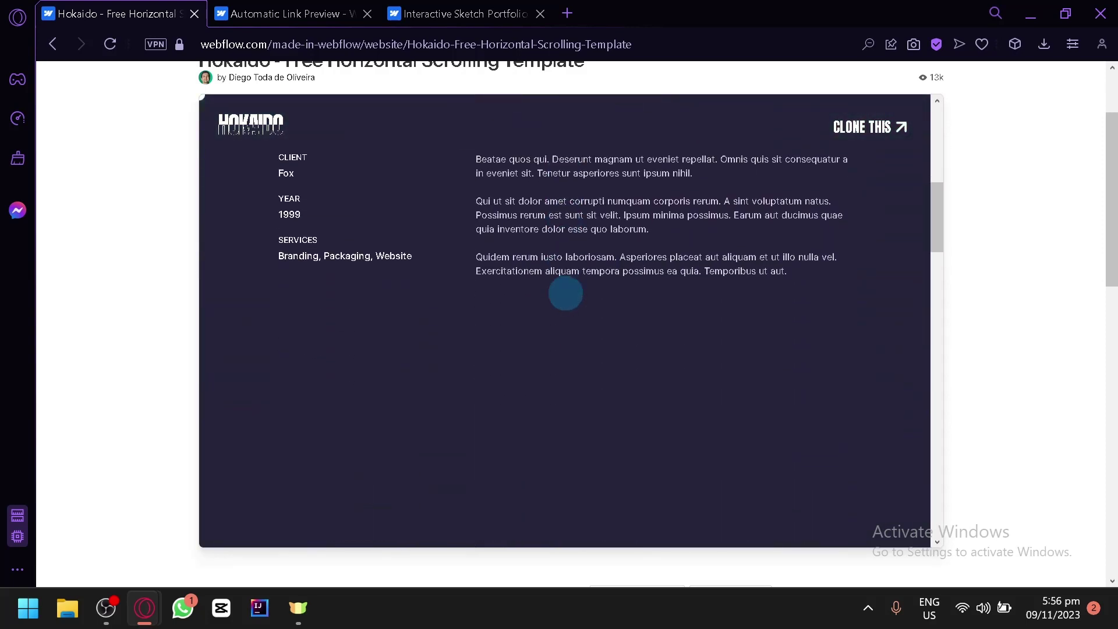
{"action": "scroll", "coordinate": [674, 320], "scroll_direction": "up", "scroll_amount": 3}
{"action": "scroll", "coordinate": [670, 335], "scroll_direction": "down", "scroll_amount": 2}
- Examine the Fight Club project's horizontally moving image gallery through to the Next Project link
{"action": "scroll", "coordinate": [671, 341], "scroll_direction": "down", "scroll_amount": 5}
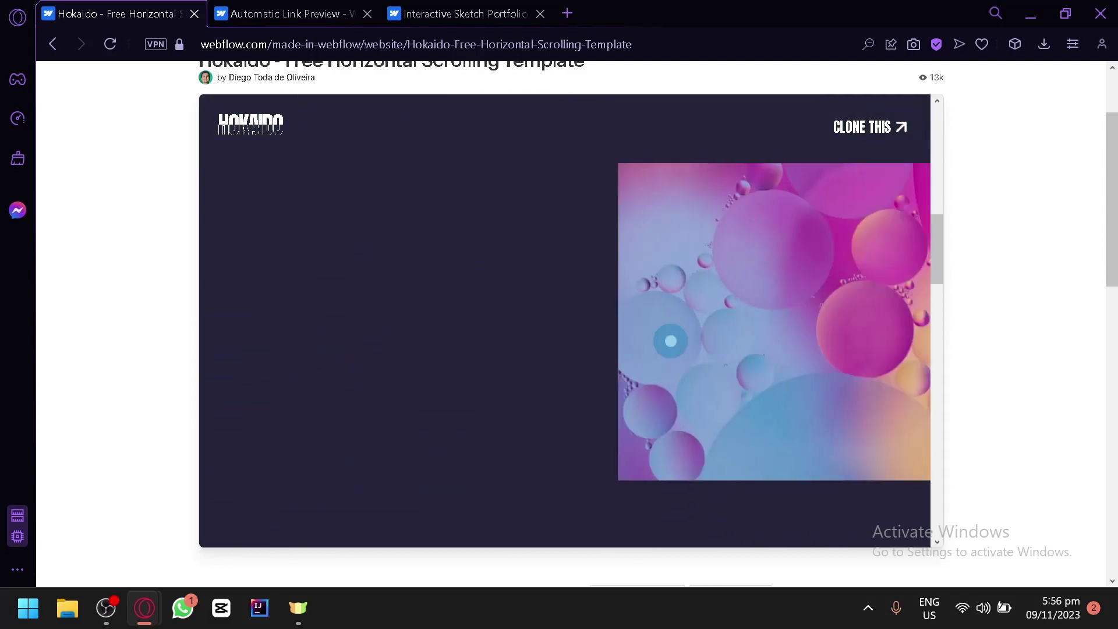
{"action": "scroll", "coordinate": [670, 340], "scroll_direction": "down", "scroll_amount": 5}
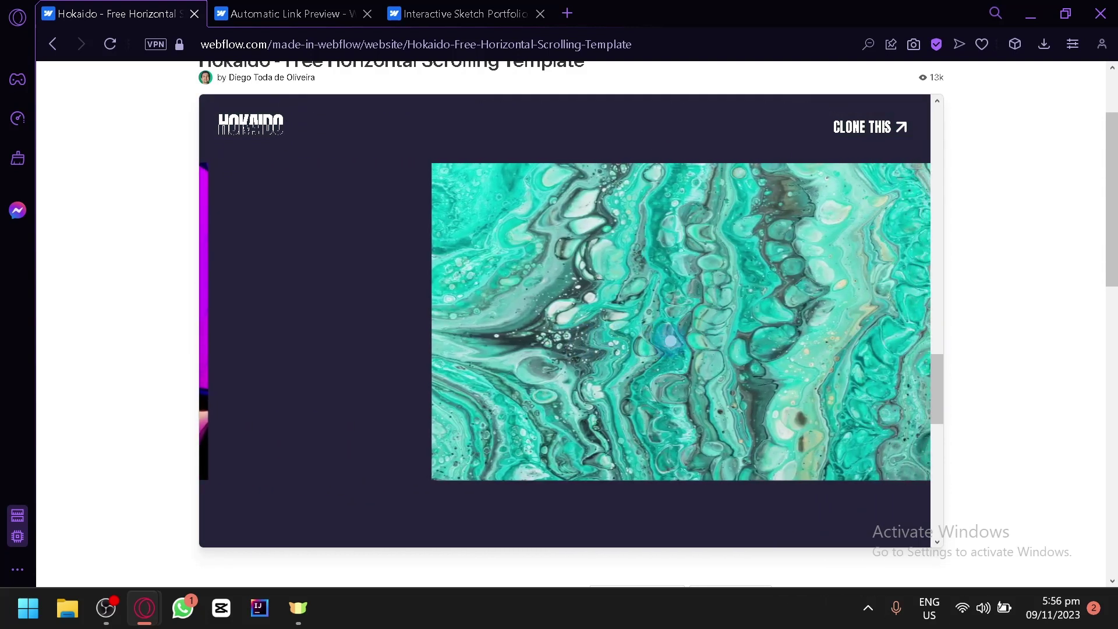
{"action": "scroll", "coordinate": [671, 341], "scroll_direction": "down", "scroll_amount": 5}
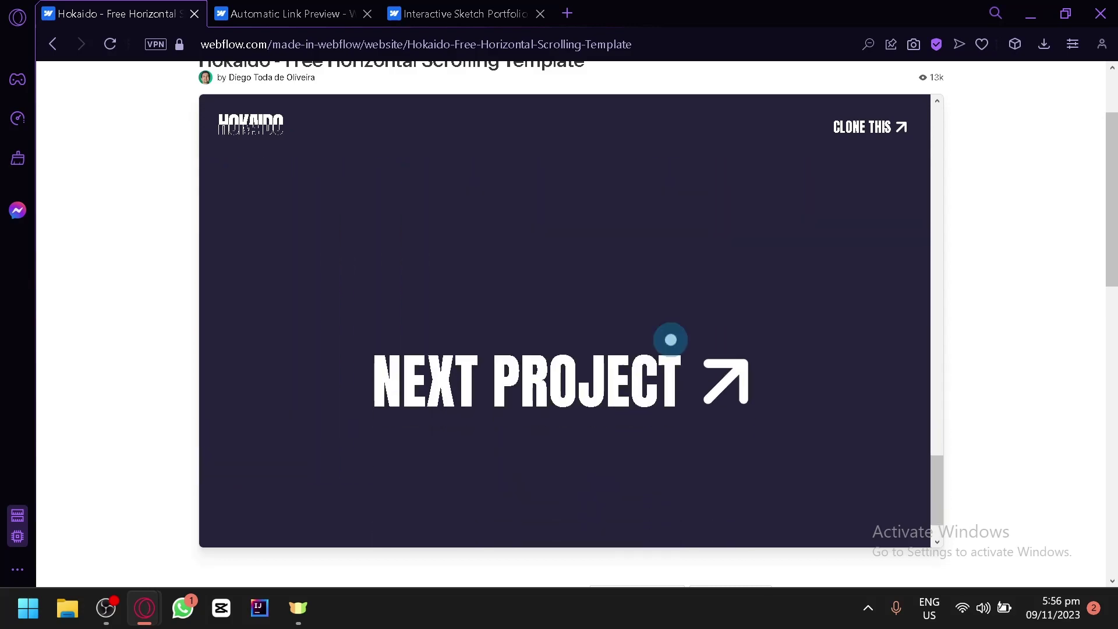
- Open The Dark Knight project in the Hokaido preview and review its title, project details and image gallery through to the Next Project link
{"action": "scroll", "coordinate": [671, 340], "scroll_direction": "up", "scroll_amount": 4}
{"action": "scroll", "coordinate": [670, 337], "scroll_direction": "down", "scroll_amount": 6}
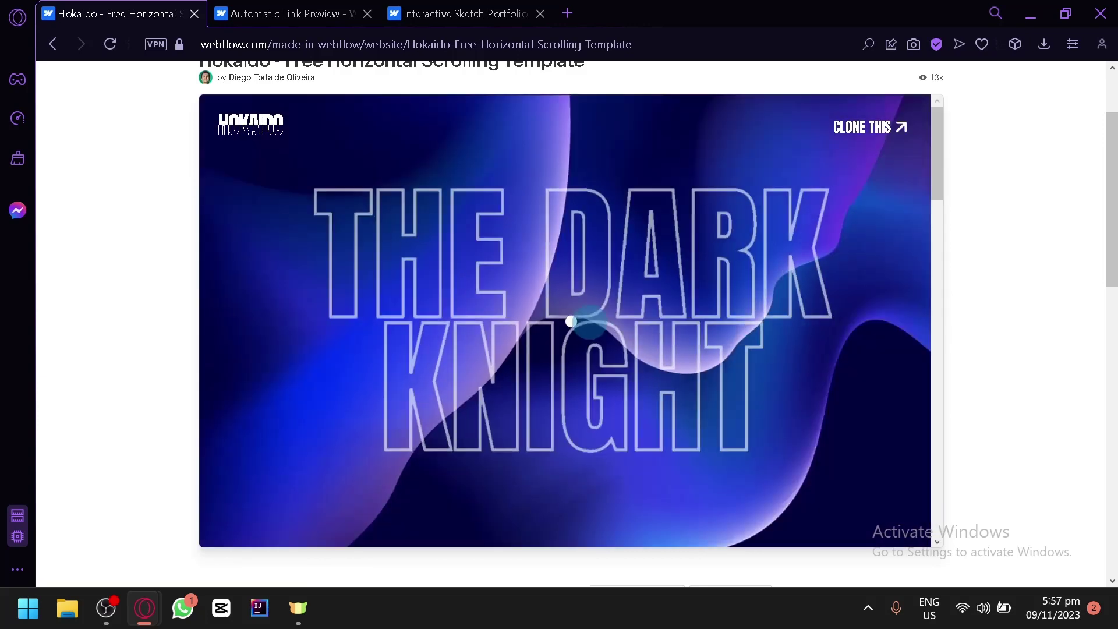
{"action": "scroll", "coordinate": [588, 322], "scroll_direction": "down", "scroll_amount": 8}
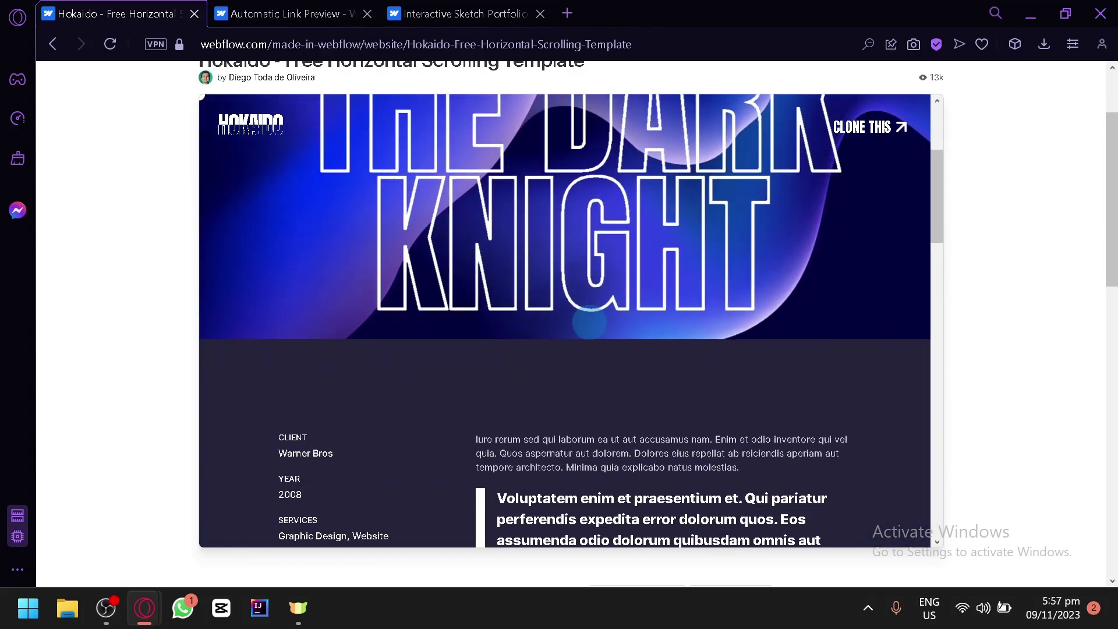
{"action": "scroll", "coordinate": [586, 315], "scroll_direction": "down", "scroll_amount": 6}
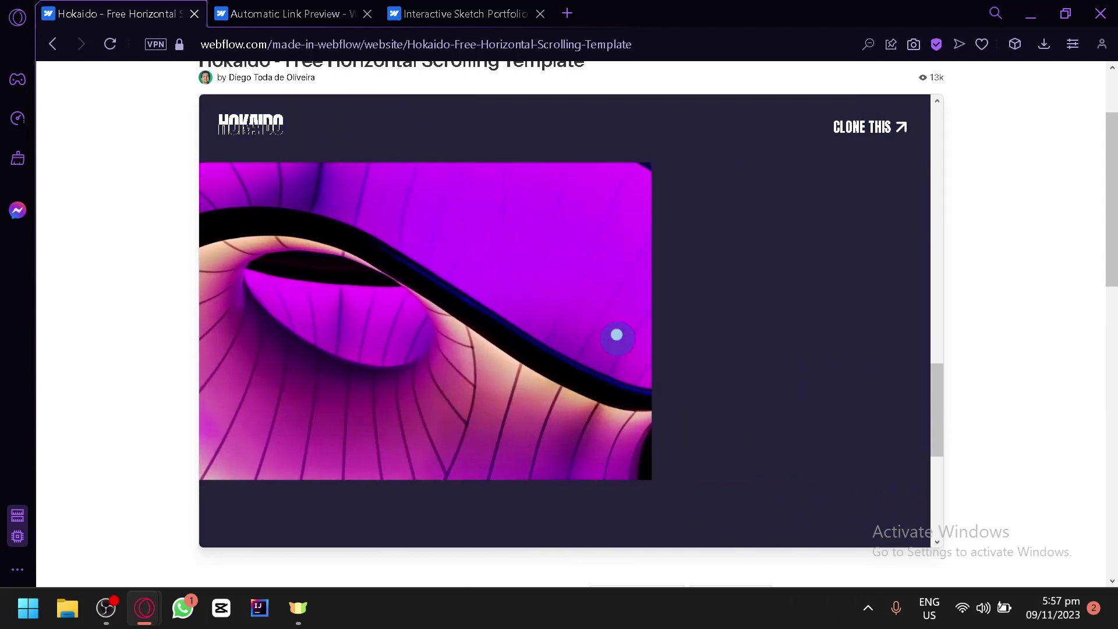
{"action": "scroll", "coordinate": [618, 340], "scroll_direction": "up", "scroll_amount": 3}
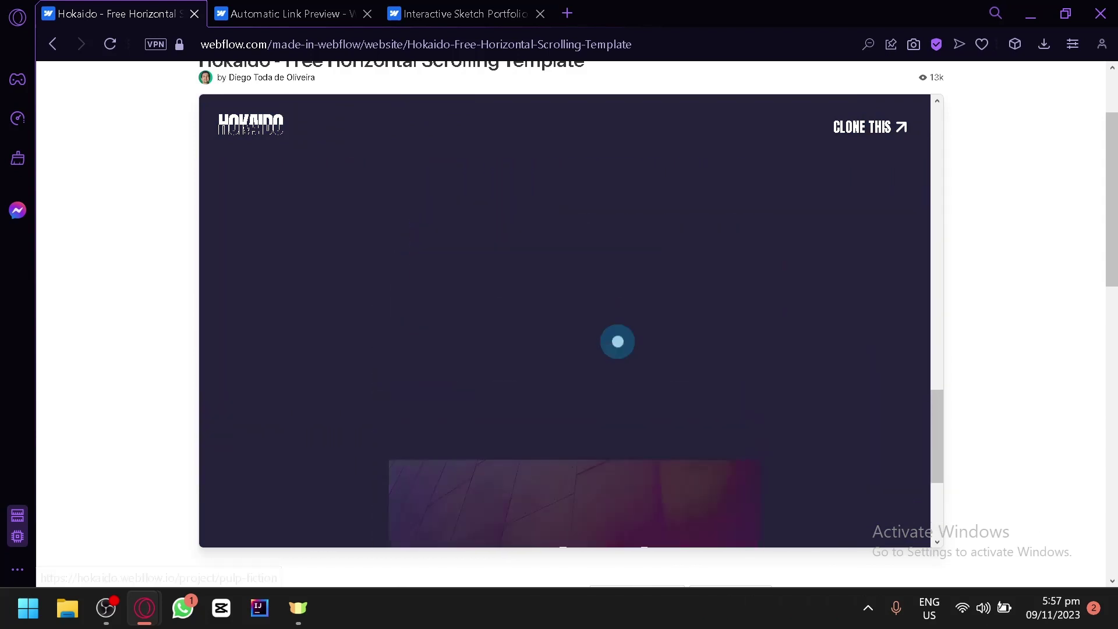
{"action": "scroll", "coordinate": [693, 349], "scroll_direction": "down", "scroll_amount": 2}
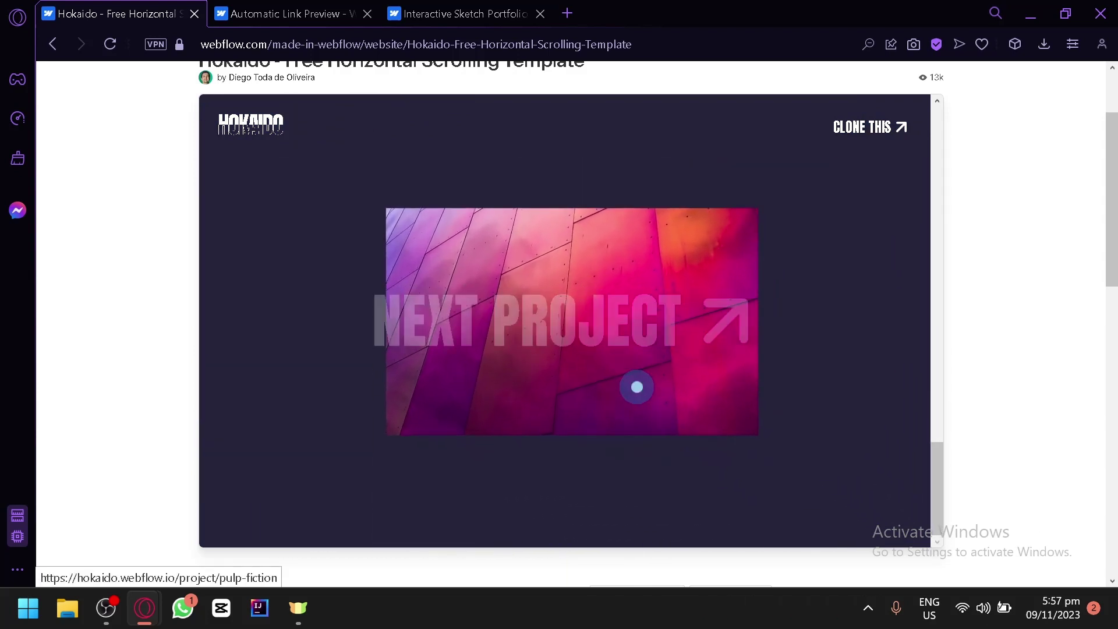
- Open the Pulp Fiction project through the Next Project link and review its title animation and page in the Hokaido preview
{"action": "left_click", "coordinate": [637, 387]}
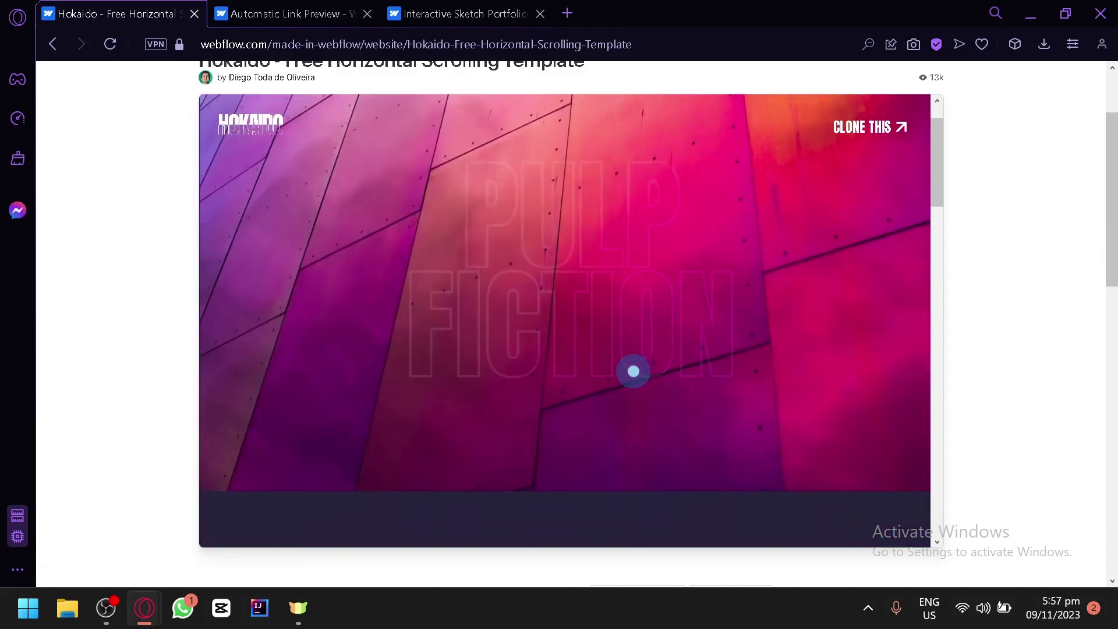
{"action": "scroll", "coordinate": [634, 371], "scroll_direction": "down", "scroll_amount": 10}
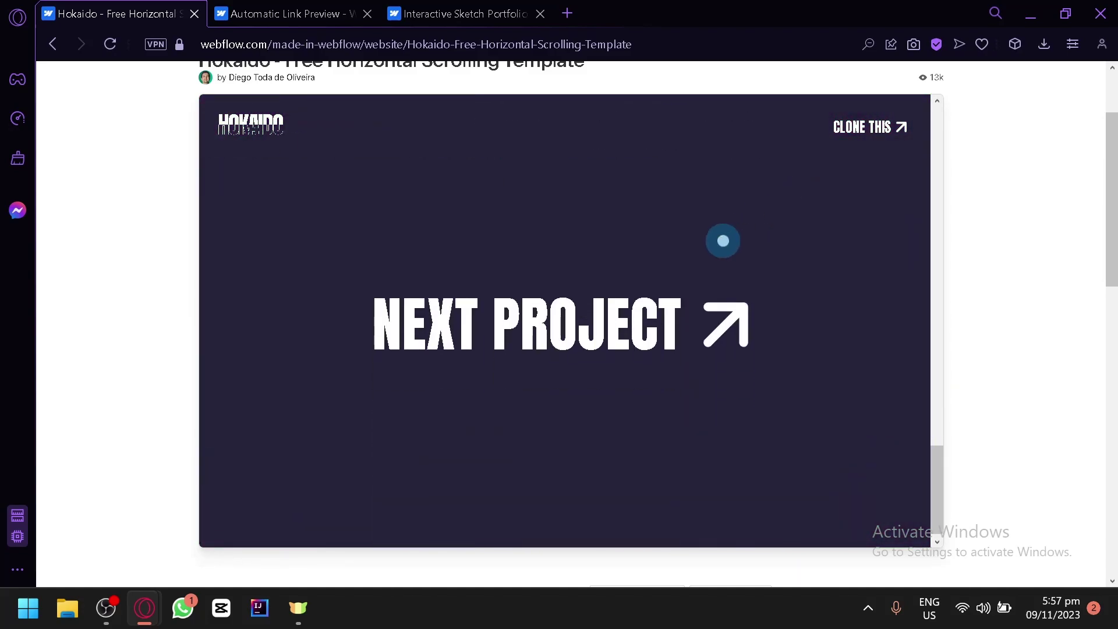
{"action": "left_click", "coordinate": [599, 249]}
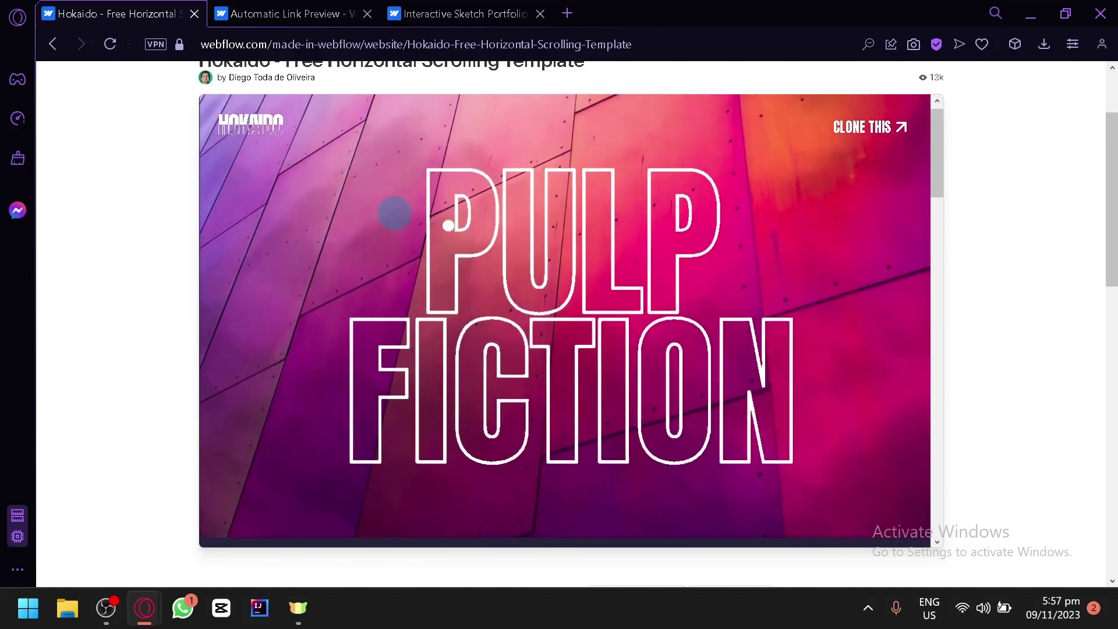
{"action": "scroll", "coordinate": [395, 213], "scroll_direction": "up", "scroll_amount": 2}
{"action": "scroll", "coordinate": [129, 247], "scroll_direction": "down", "scroll_amount": 2}
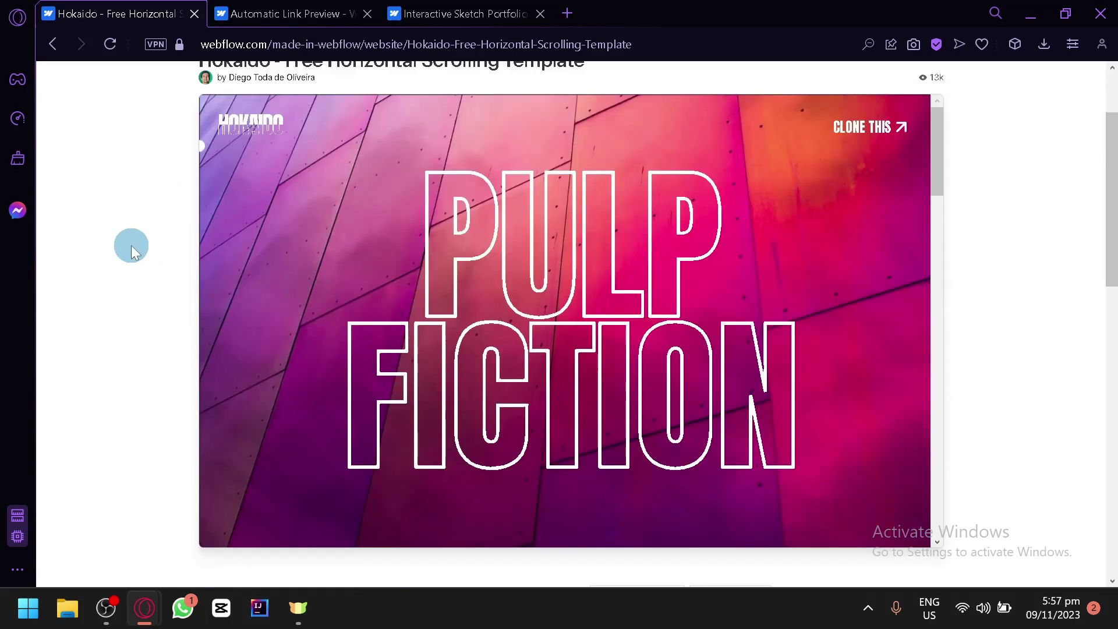
{"action": "scroll", "coordinate": [130, 259], "scroll_direction": "up", "scroll_amount": 2}
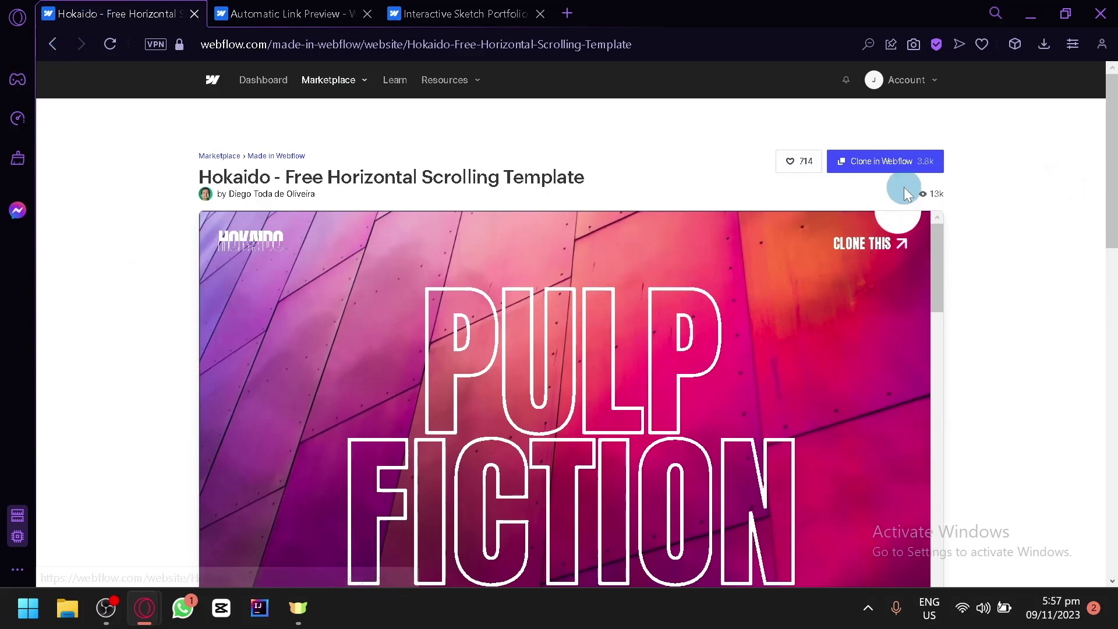
- Close the Hokaido page and preview the Webflow, Stripe and Notion link cards in the Automatic Link Preview template
{"action": "left_click", "coordinate": [194, 14]}
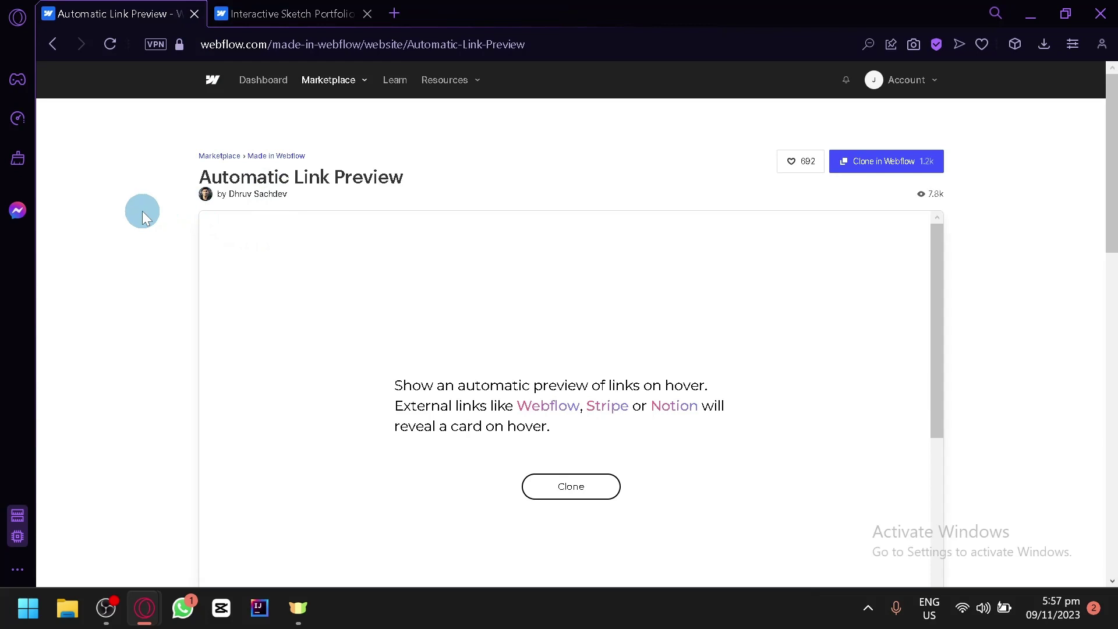
{"action": "scroll", "coordinate": [142, 211], "scroll_direction": "down", "scroll_amount": 2}
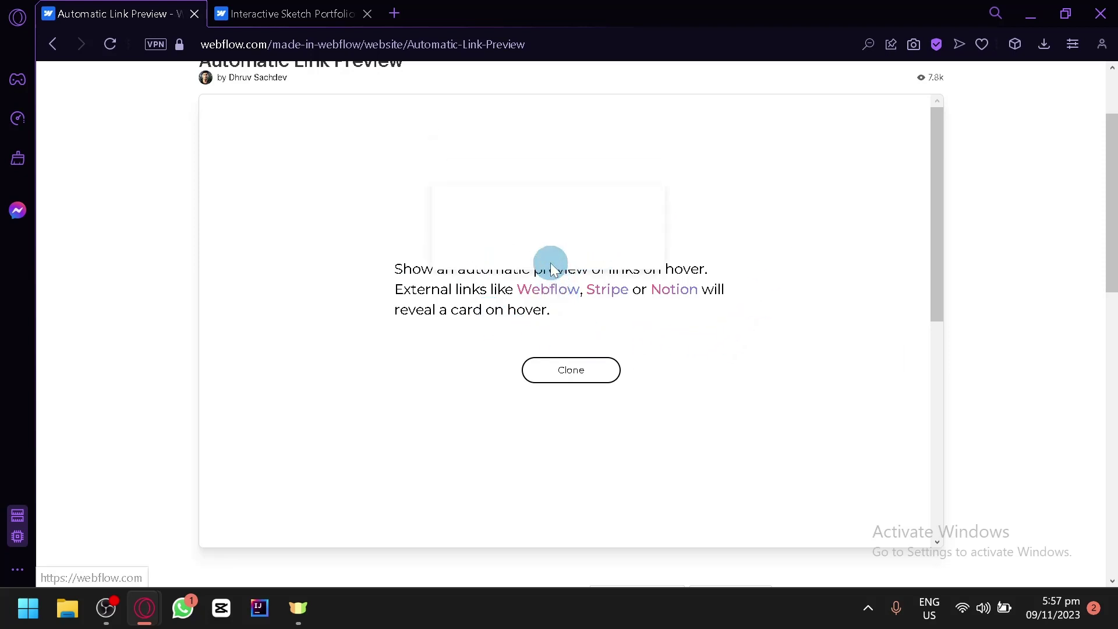
{"action": "mouse_move", "coordinate": [563, 289]}
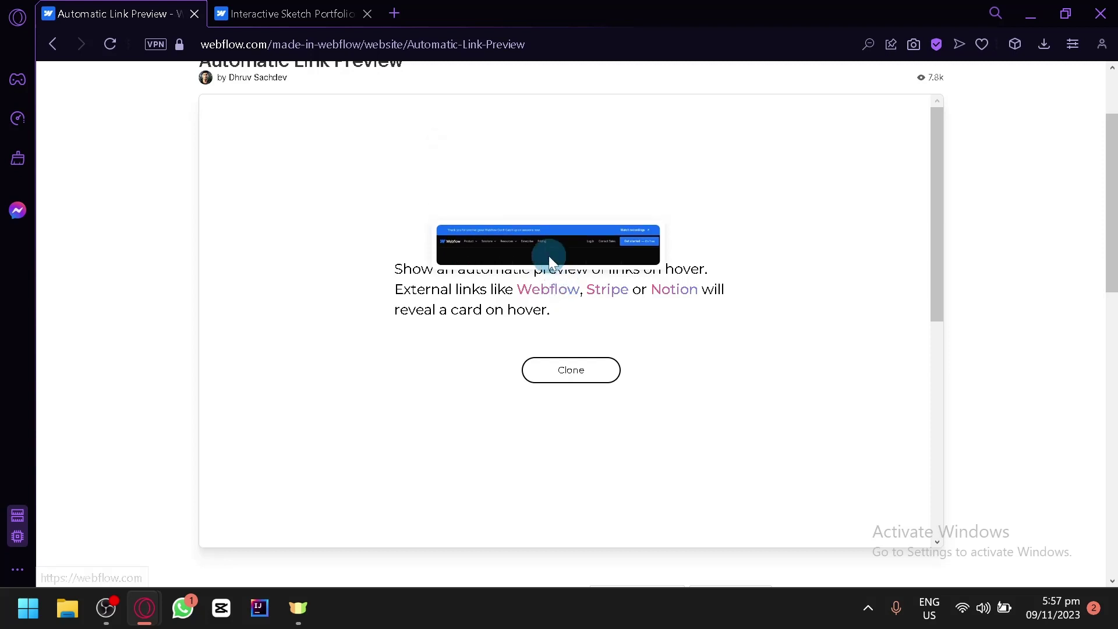
{"action": "mouse_move", "coordinate": [600, 293]}
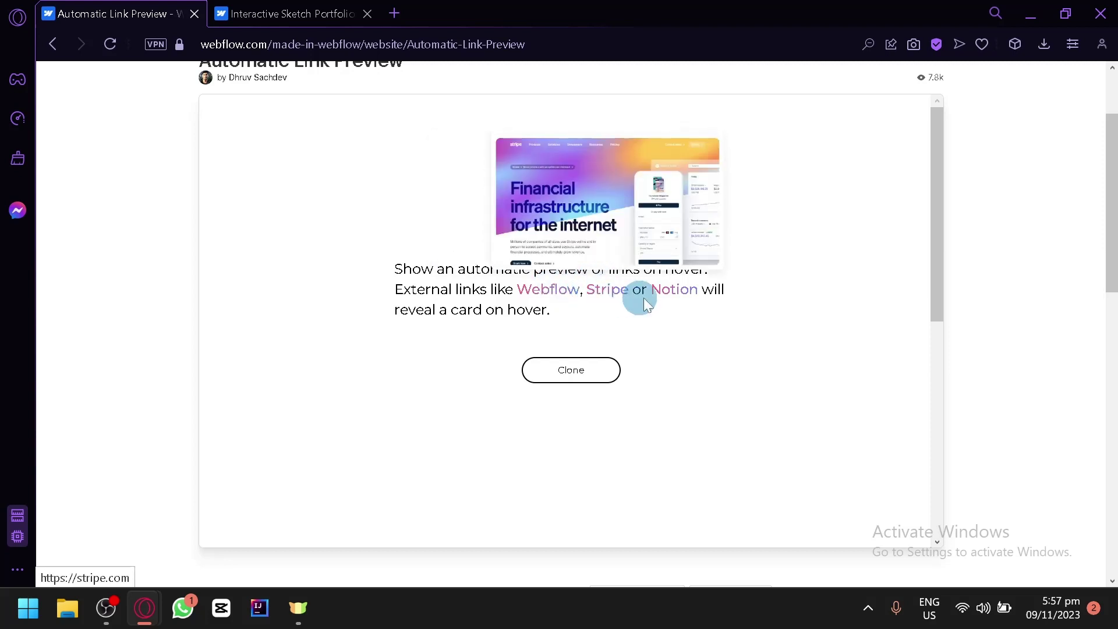
{"action": "mouse_move", "coordinate": [669, 296]}
{"action": "mouse_move", "coordinate": [539, 289]}
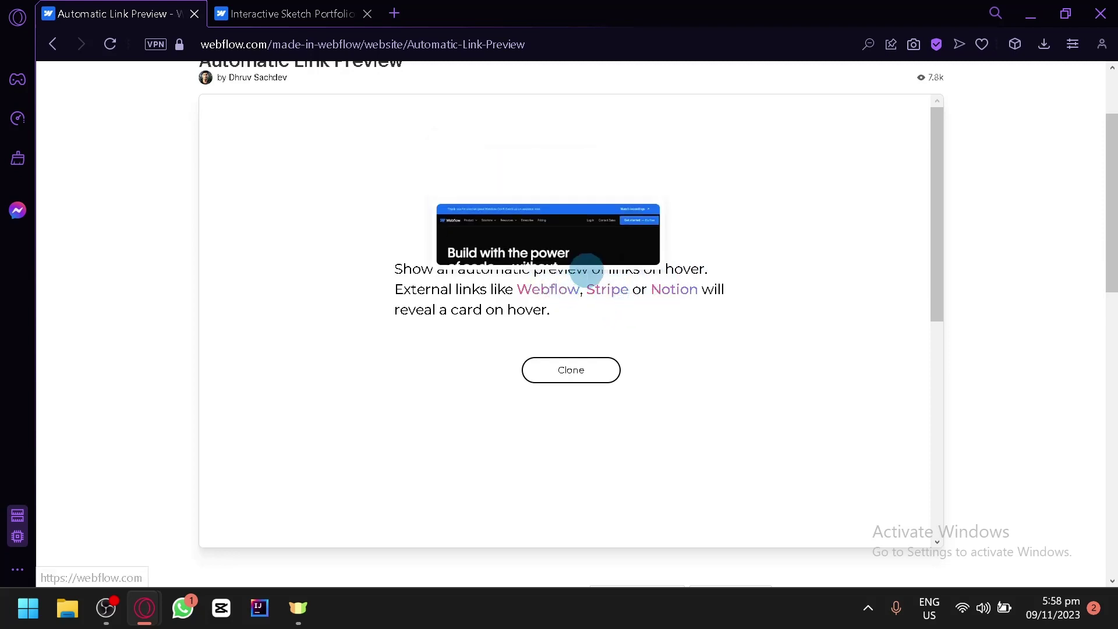
{"action": "scroll", "coordinate": [928, 314], "scroll_direction": "up", "scroll_amount": 2}
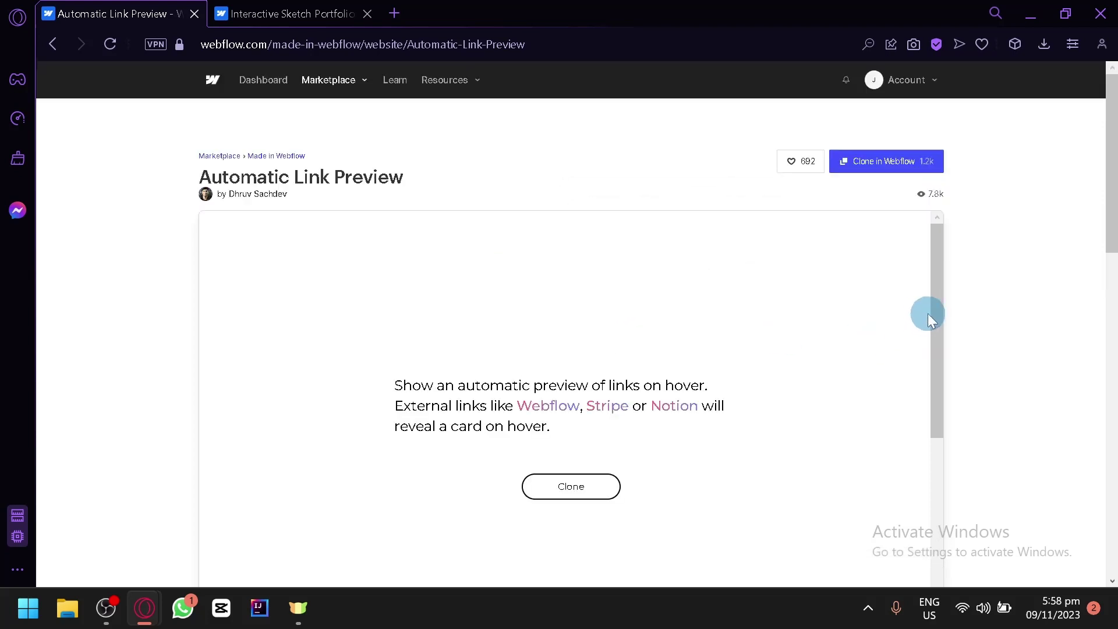
- Look at the clone page of Automatic Link Preview, then return to the template and preview the Stripe link card again
{"action": "left_click", "coordinate": [892, 163]}
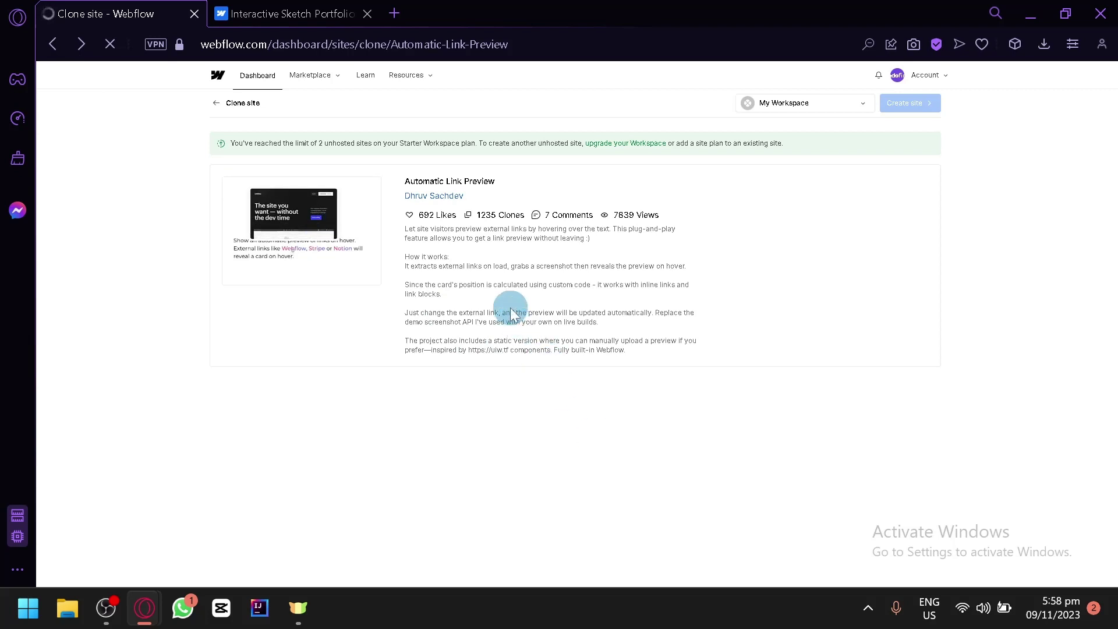
{"action": "key", "text": "alt+Left"}
{"action": "scroll", "coordinate": [481, 384], "scroll_direction": "down", "scroll_amount": 2}
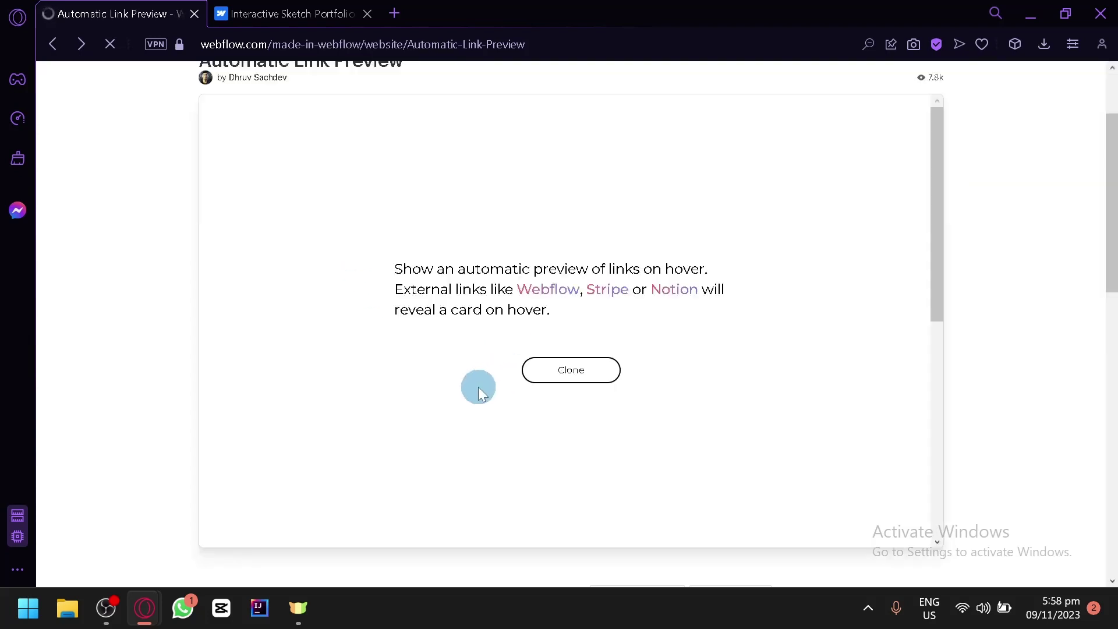
{"action": "mouse_move", "coordinate": [597, 288]}
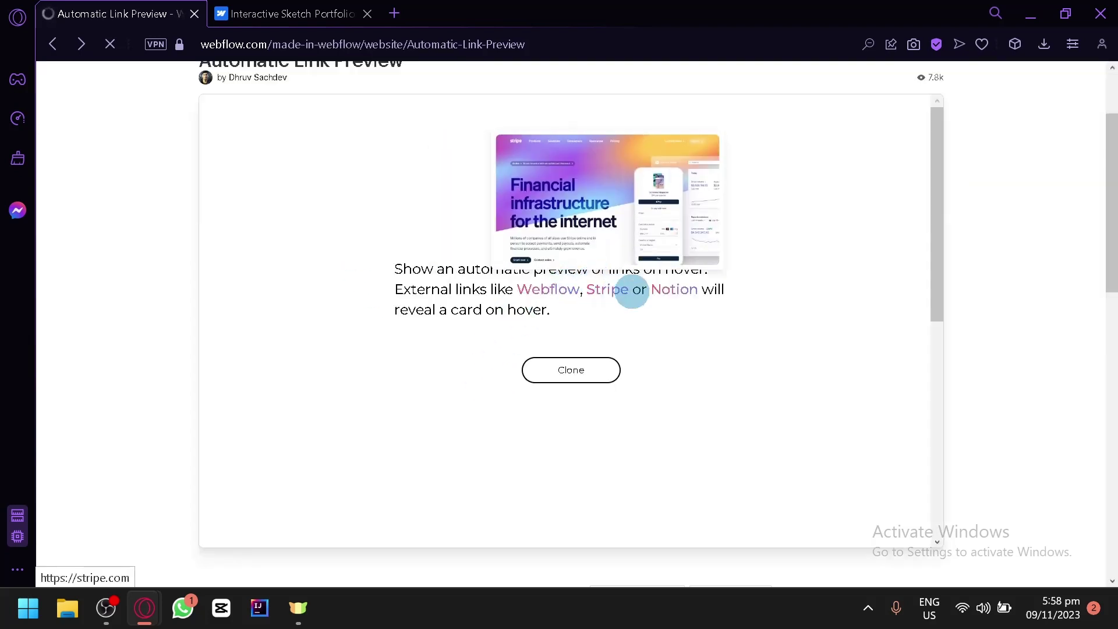
{"action": "scroll", "coordinate": [875, 208], "scroll_direction": "up", "scroll_amount": 2}
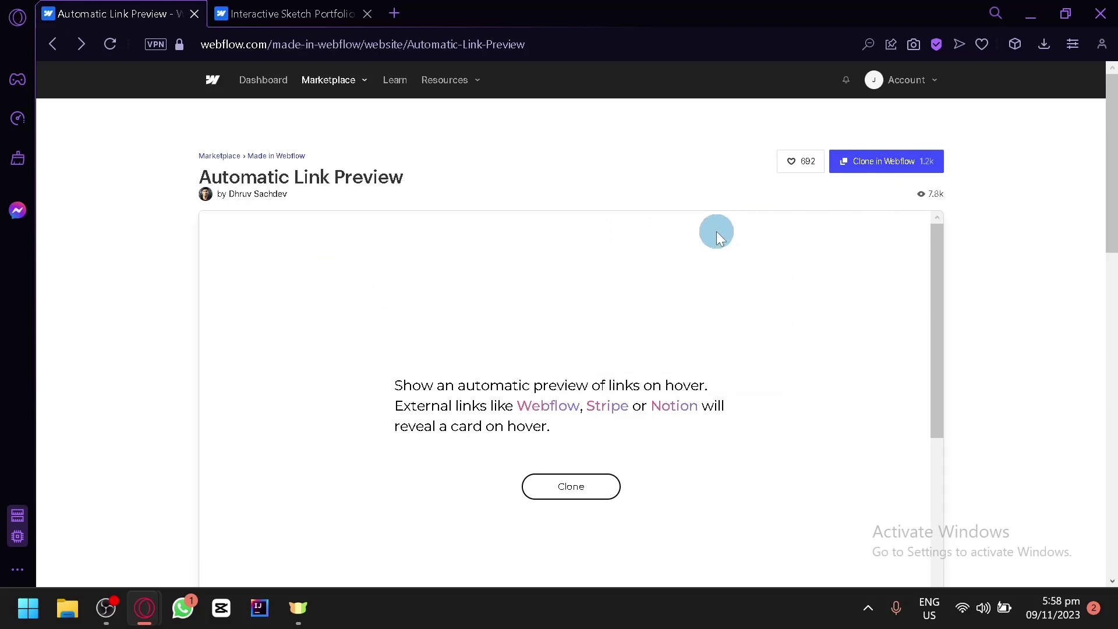
- Switch to the Interactive Sketch Portfolio template, closing the Automatic Link Preview page, and sketch freehand strokes over its opening heading
{"action": "left_click", "coordinate": [298, 14]}
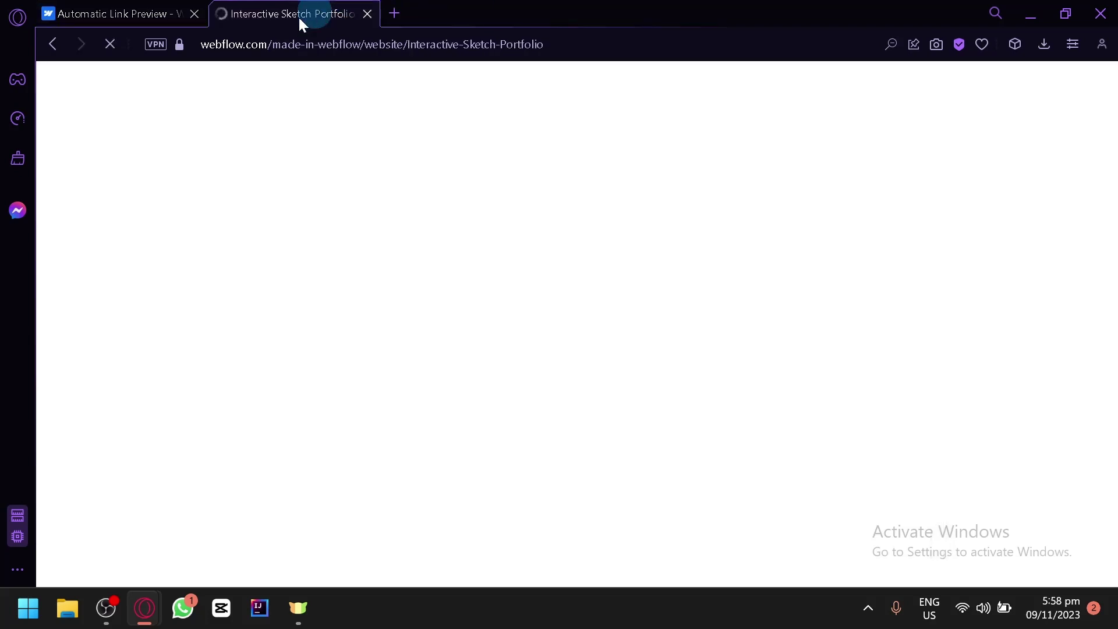
{"action": "left_click", "coordinate": [193, 14]}
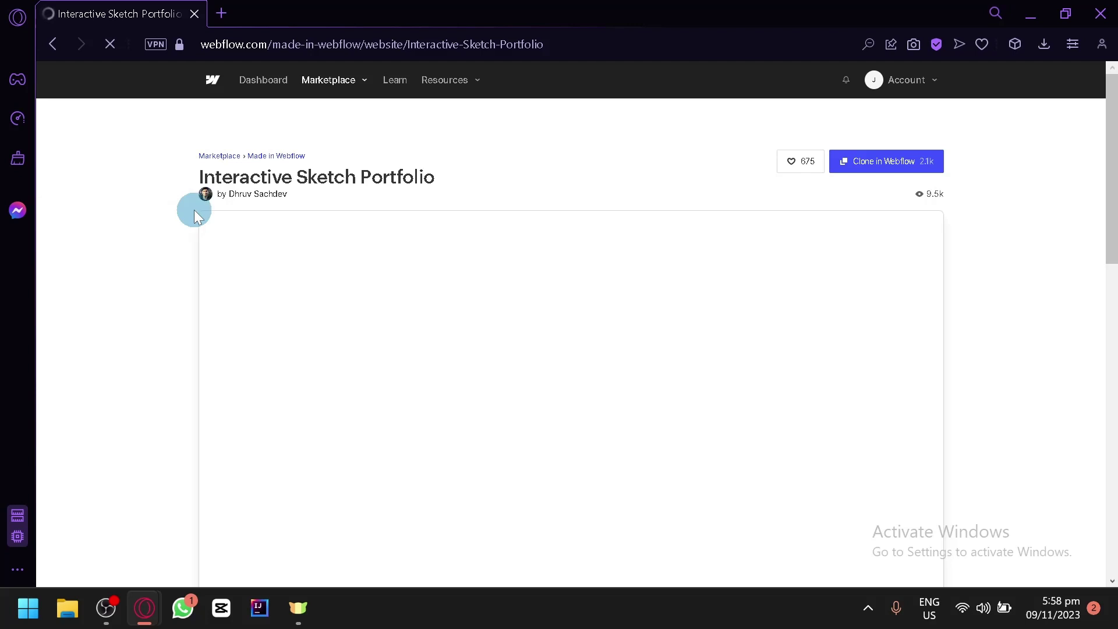
{"action": "scroll", "coordinate": [195, 209], "scroll_direction": "down", "scroll_amount": 4}
{"action": "scroll", "coordinate": [195, 200], "scroll_direction": "up", "scroll_amount": 2}
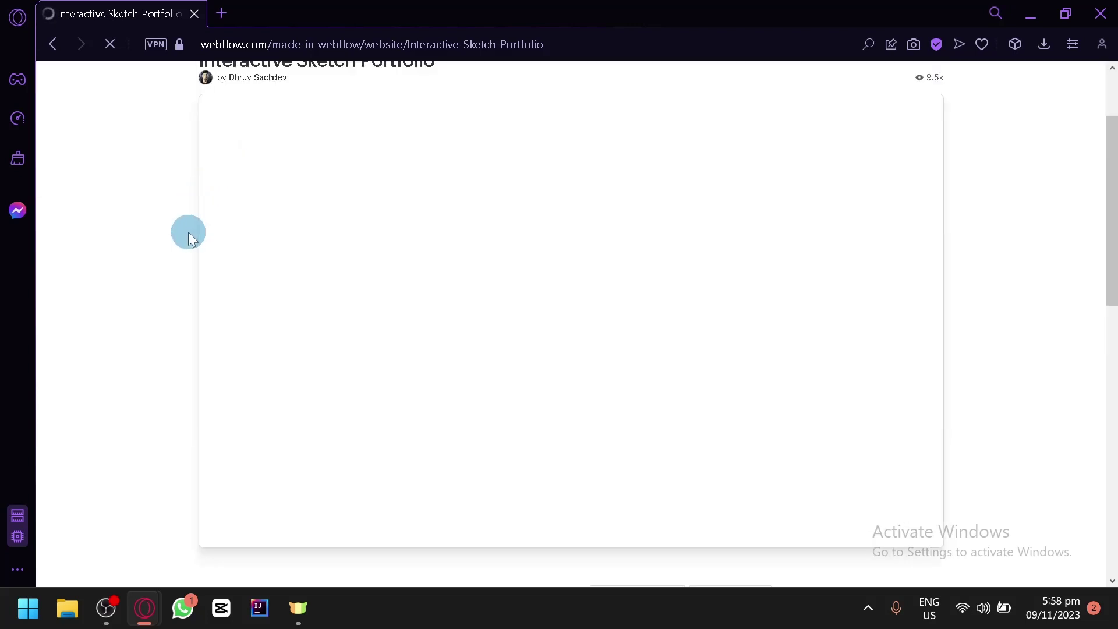
{"action": "scroll", "coordinate": [186, 232], "scroll_direction": "up", "scroll_amount": 2}
{"action": "scroll", "coordinate": [160, 236], "scroll_direction": "down", "scroll_amount": 2}
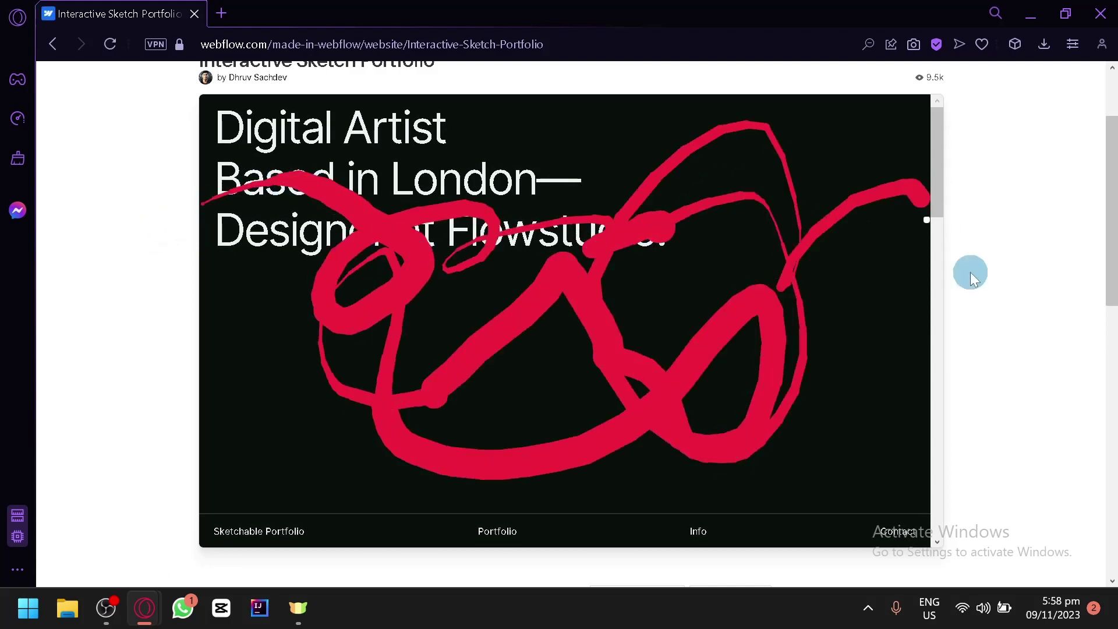
- Add more strokes to the sketch and examine the background effect through the Portfolio images to the Info section and back
{"action": "scroll", "coordinate": [605, 247], "scroll_direction": "down", "scroll_amount": 4}
{"action": "scroll", "coordinate": [614, 258], "scroll_direction": "down", "scroll_amount": 4}
{"action": "scroll", "coordinate": [767, 280], "scroll_direction": "up", "scroll_amount": 10}
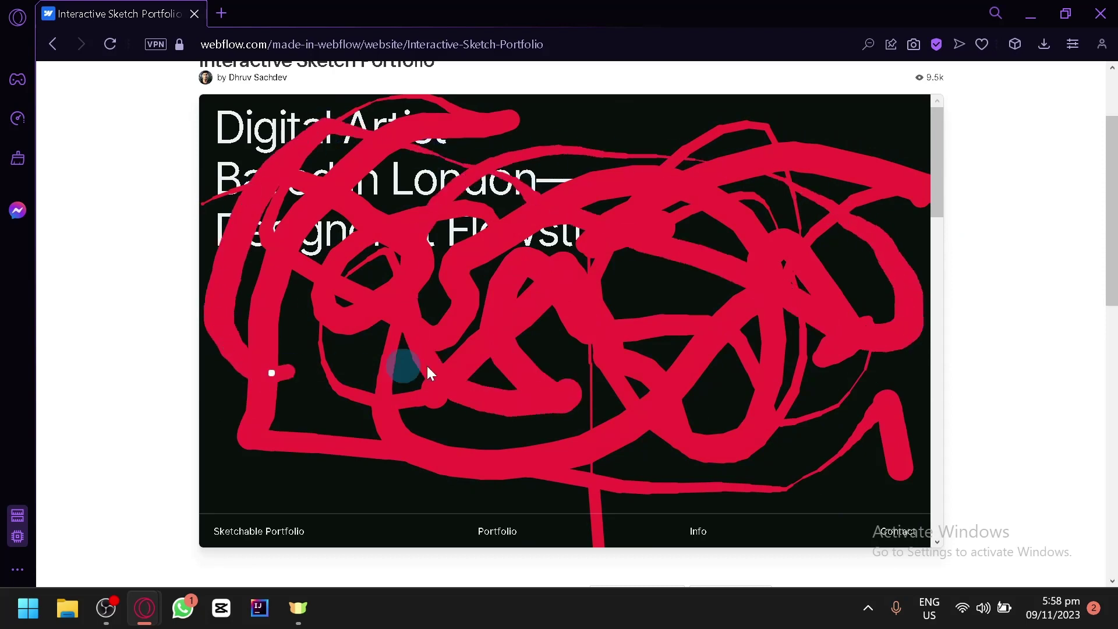
{"action": "scroll", "coordinate": [766, 258], "scroll_direction": "down", "scroll_amount": 8}
{"action": "scroll", "coordinate": [499, 262], "scroll_direction": "down", "scroll_amount": 6}
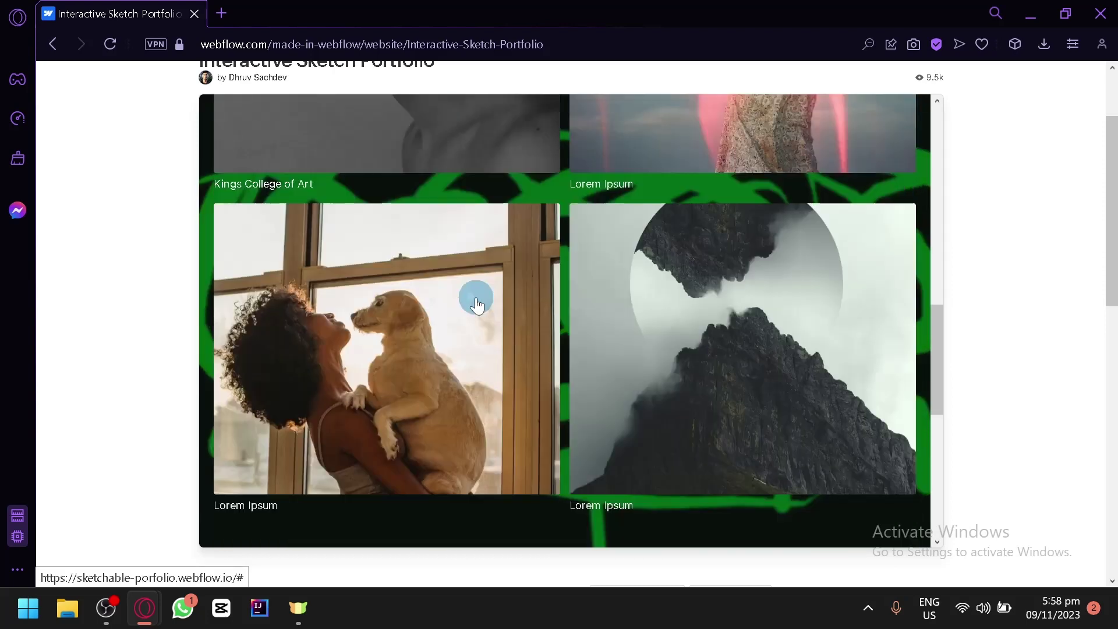
{"action": "scroll", "coordinate": [476, 303], "scroll_direction": "down", "scroll_amount": 10}
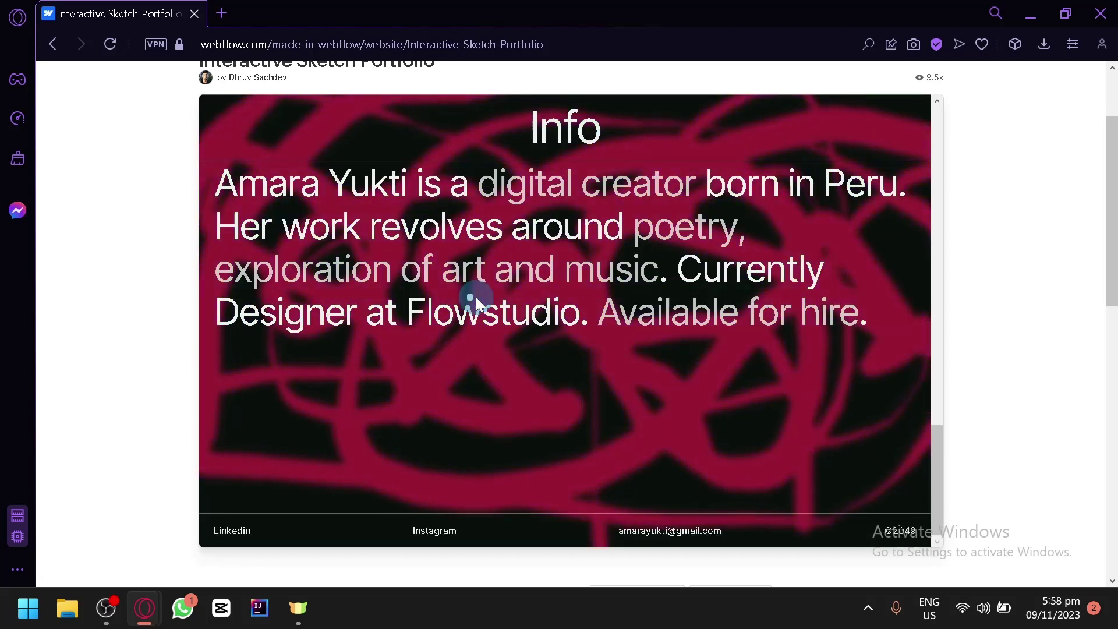
{"action": "scroll", "coordinate": [476, 296], "scroll_direction": "up", "scroll_amount": 15}
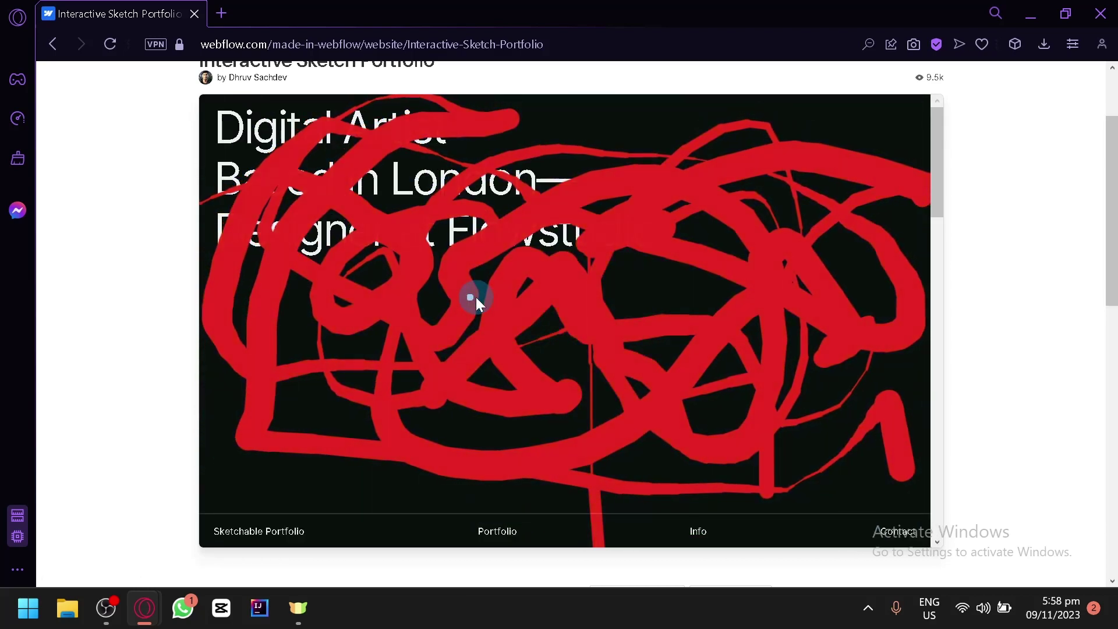
- Sketch further strokes across the Digital Artist section and re-examine their colours behind the Portfolio and Info sections
{"action": "scroll", "coordinate": [476, 297], "scroll_direction": "up", "scroll_amount": 2}
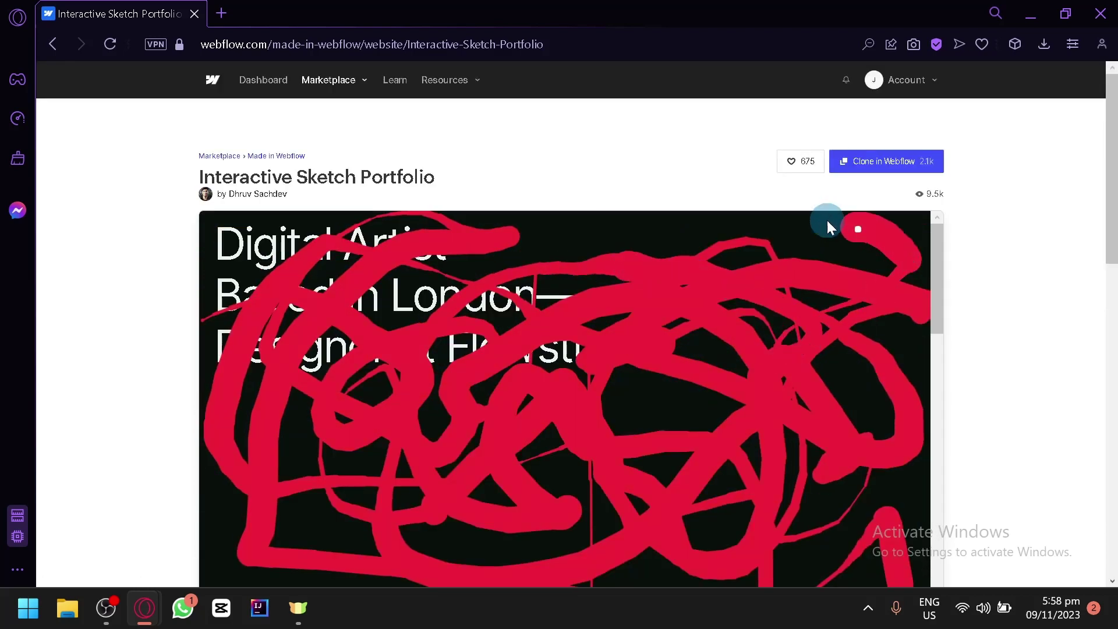
{"action": "scroll", "coordinate": [827, 224], "scroll_direction": "down", "scroll_amount": 5}
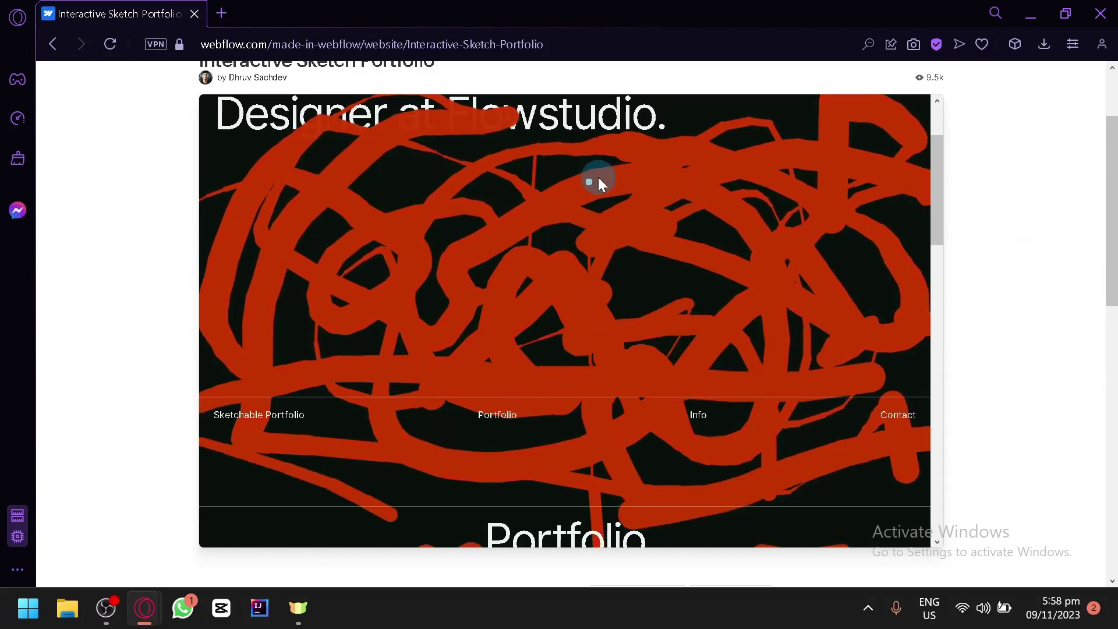
{"action": "scroll", "coordinate": [489, 210], "scroll_direction": "down", "scroll_amount": 15}
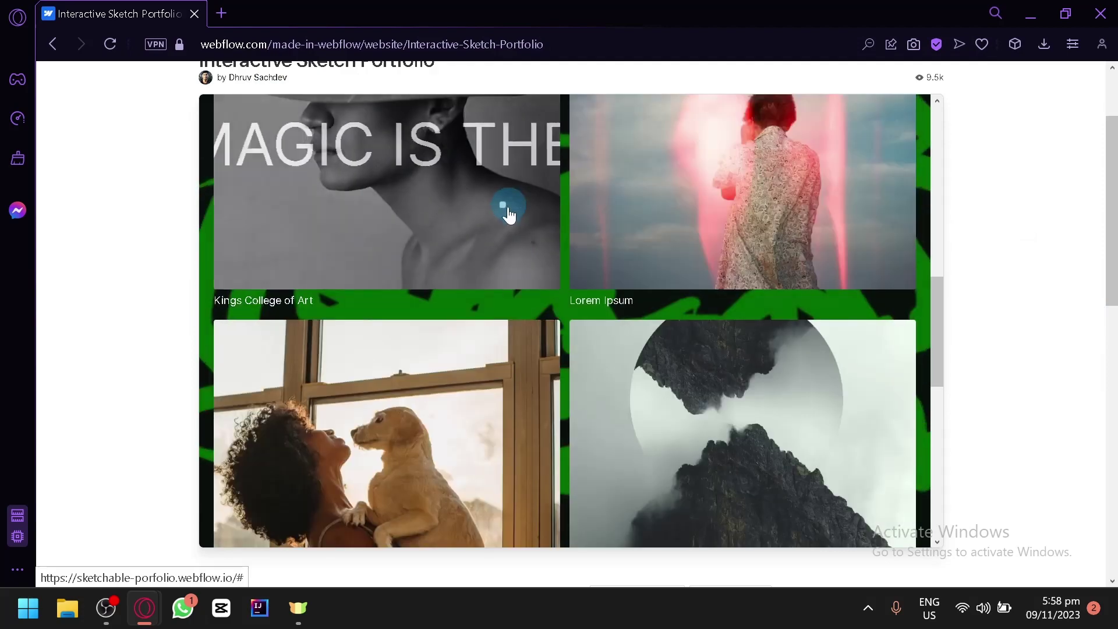
{"action": "scroll", "coordinate": [488, 340], "scroll_direction": "up", "scroll_amount": 15}
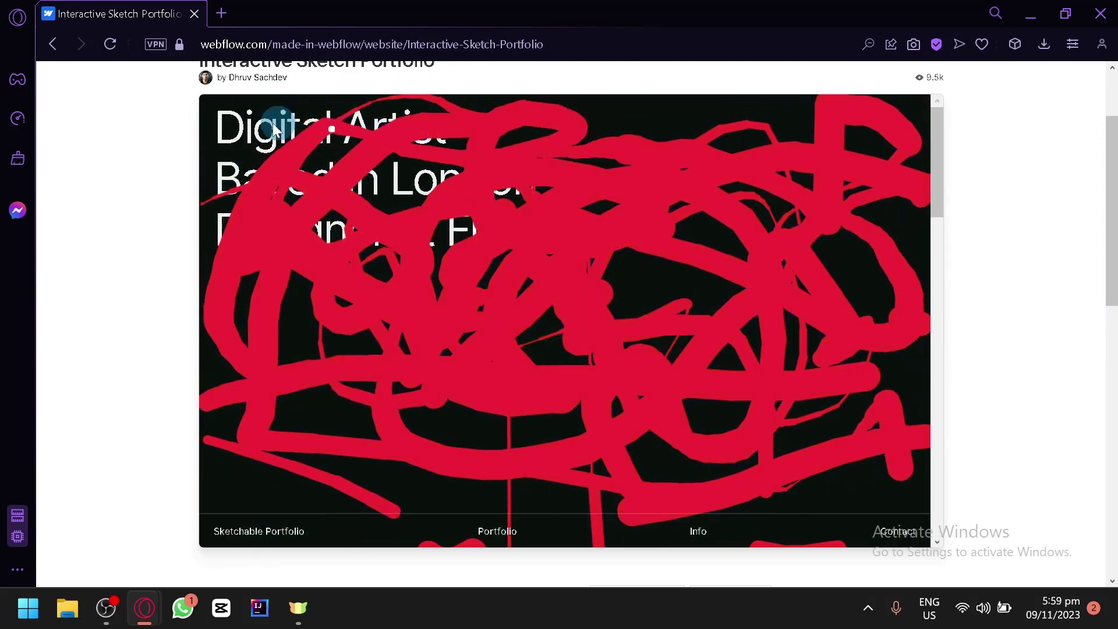
{"action": "scroll", "coordinate": [277, 157], "scroll_direction": "down", "scroll_amount": 10}
{"action": "scroll", "coordinate": [375, 252], "scroll_direction": "down", "scroll_amount": 5}
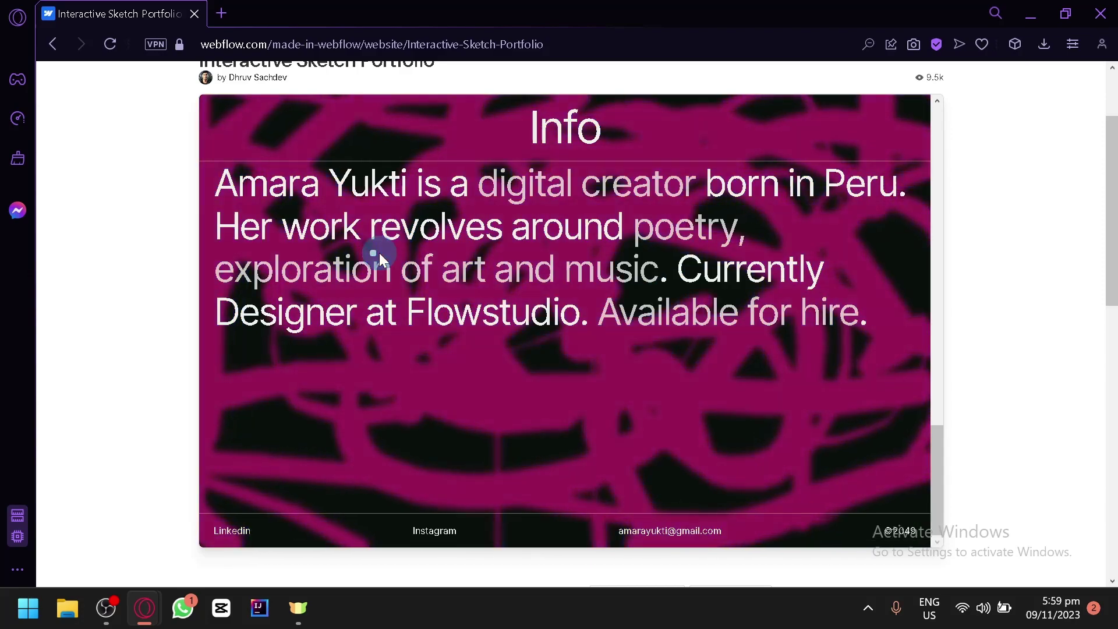
{"action": "scroll", "coordinate": [379, 253], "scroll_direction": "up", "scroll_amount": 10}
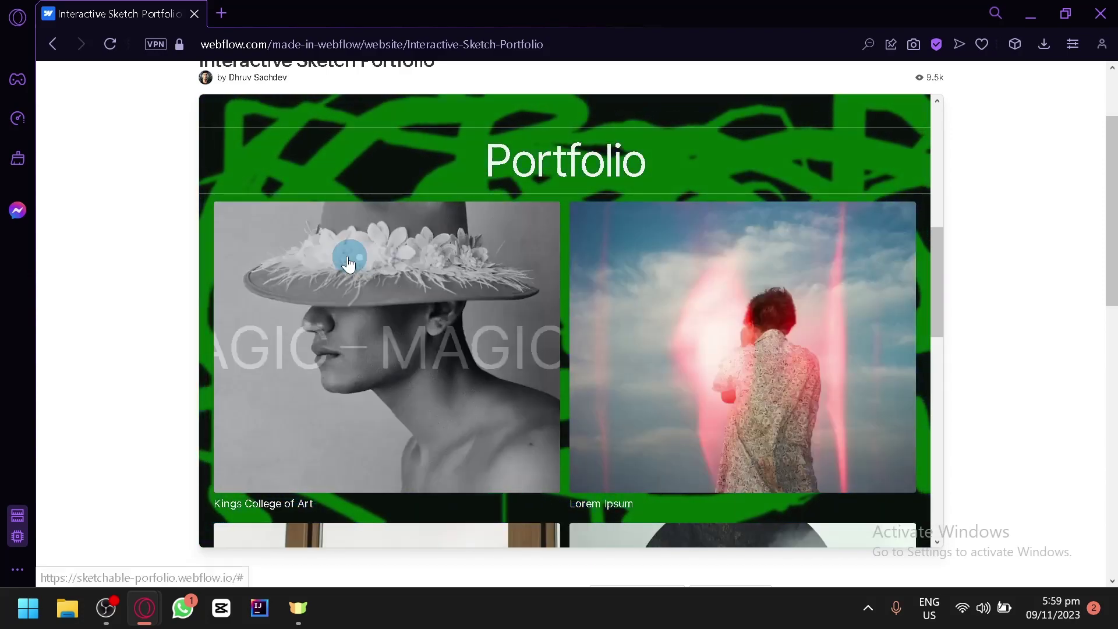